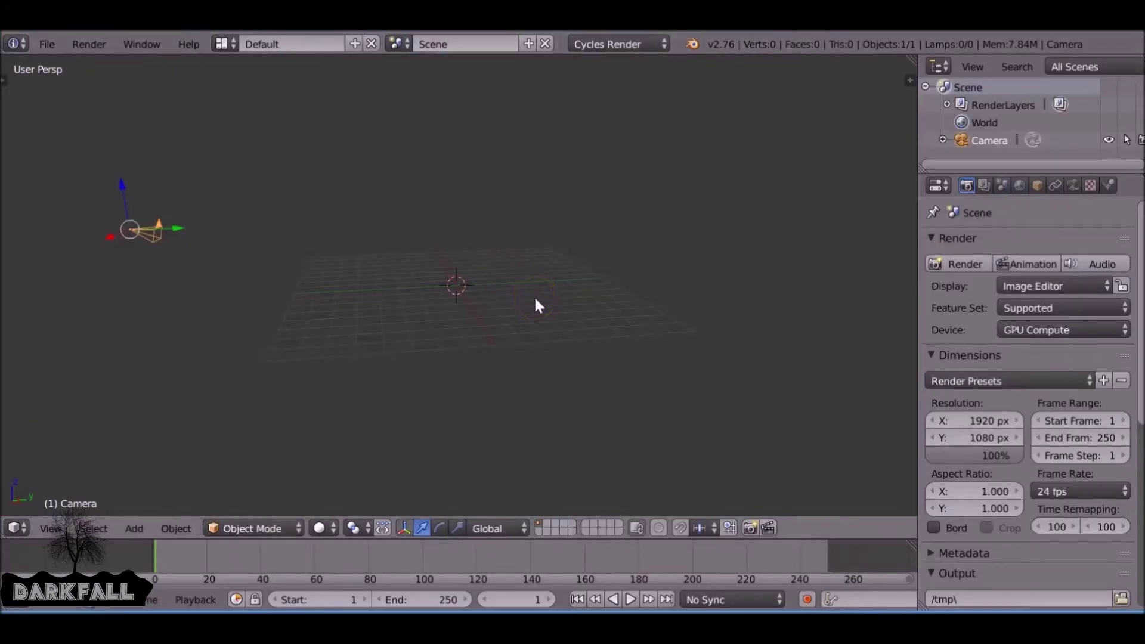
Switch the 3D view to the Movie Clip Editor and open MarkersbetterNoded.mp40001-0184.avi from the Desktop's Raw Footage\Fam folder.
{"action": "left_click", "coordinate": [16, 528]}
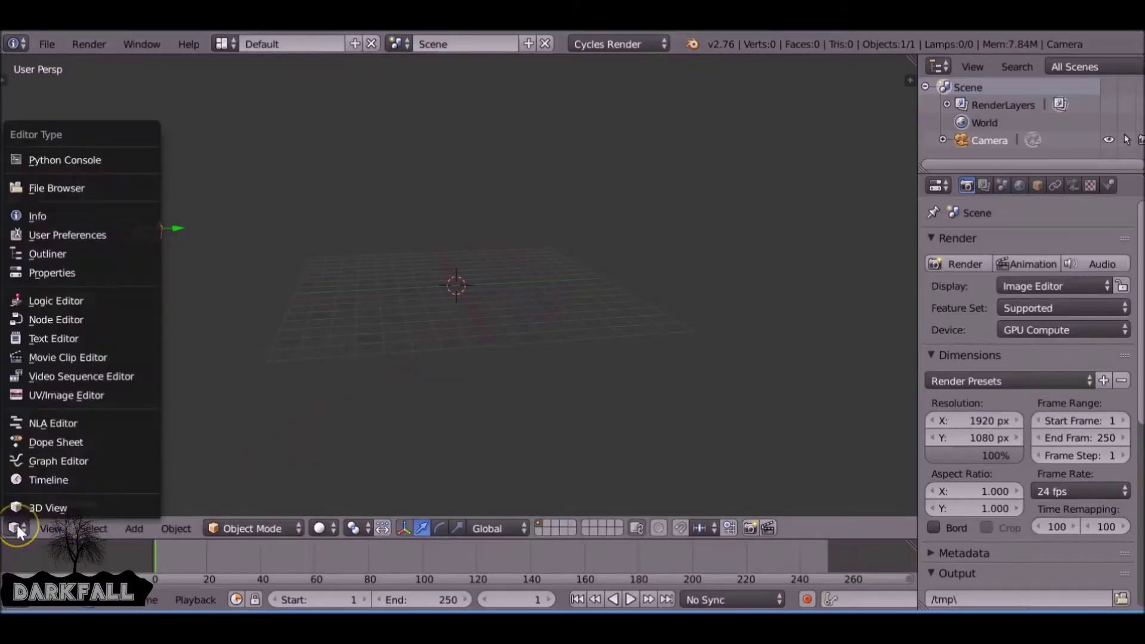
{"action": "left_click", "coordinate": [59, 358]}
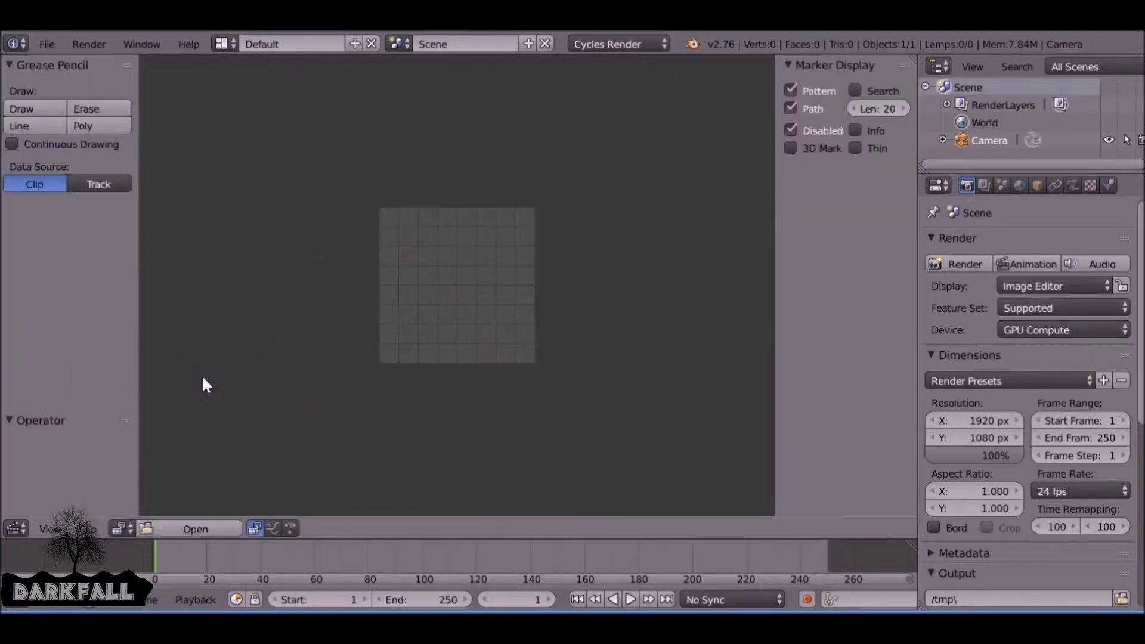
{"action": "left_click", "coordinate": [193, 530]}
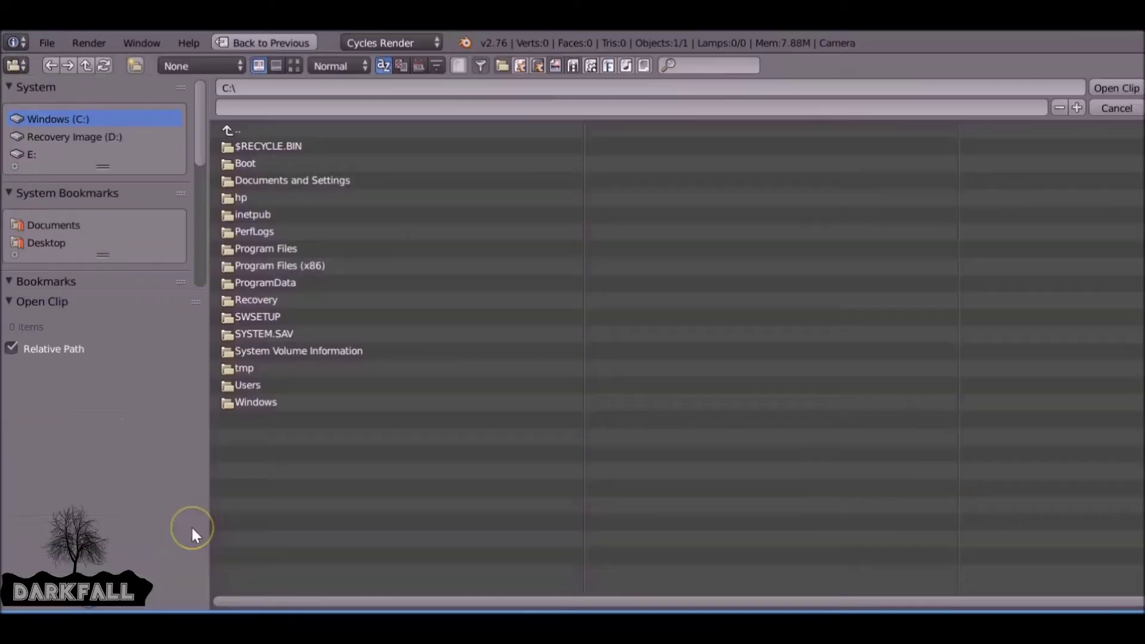
{"action": "left_click", "coordinate": [68, 242]}
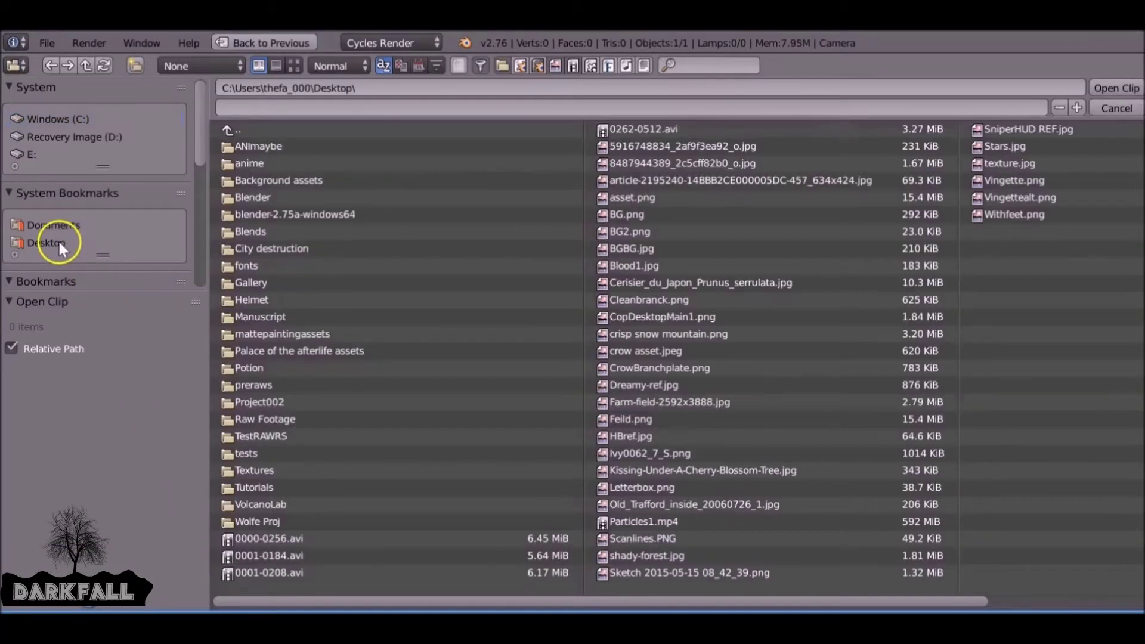
{"action": "left_click", "coordinate": [248, 418]}
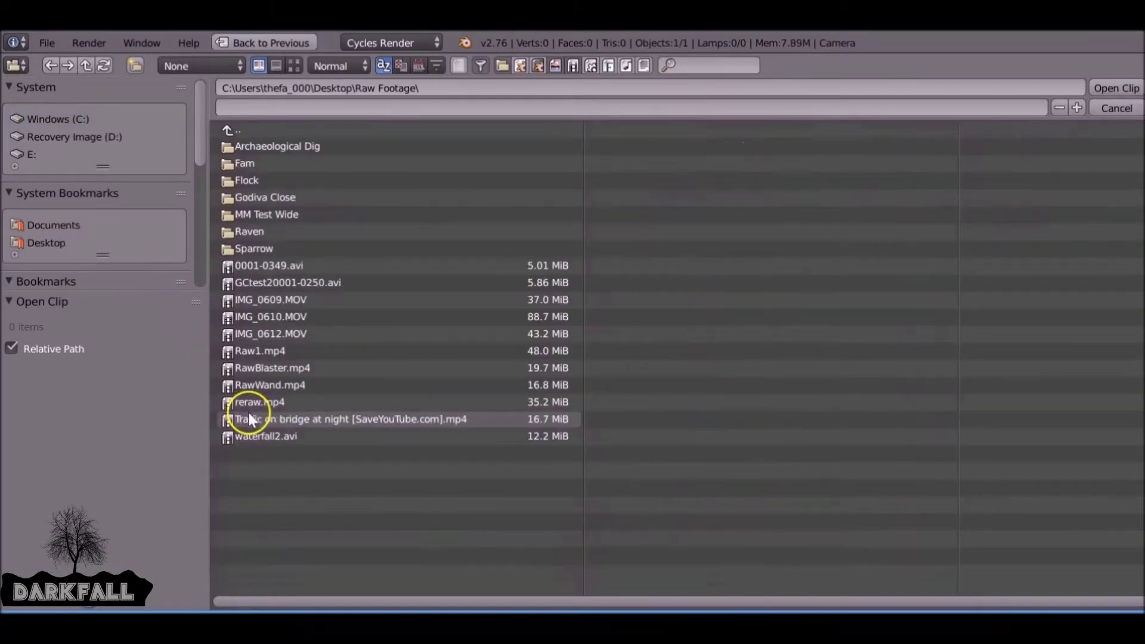
{"action": "left_click", "coordinate": [243, 159]}
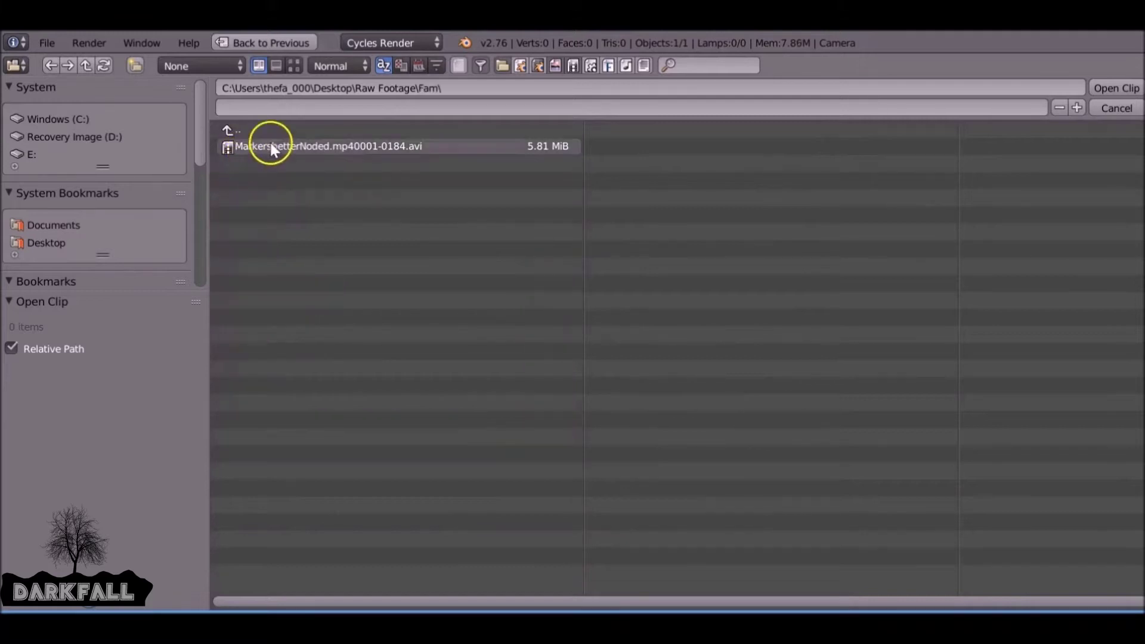
{"action": "left_click", "coordinate": [269, 146]}
{"action": "left_click", "coordinate": [1104, 89]}
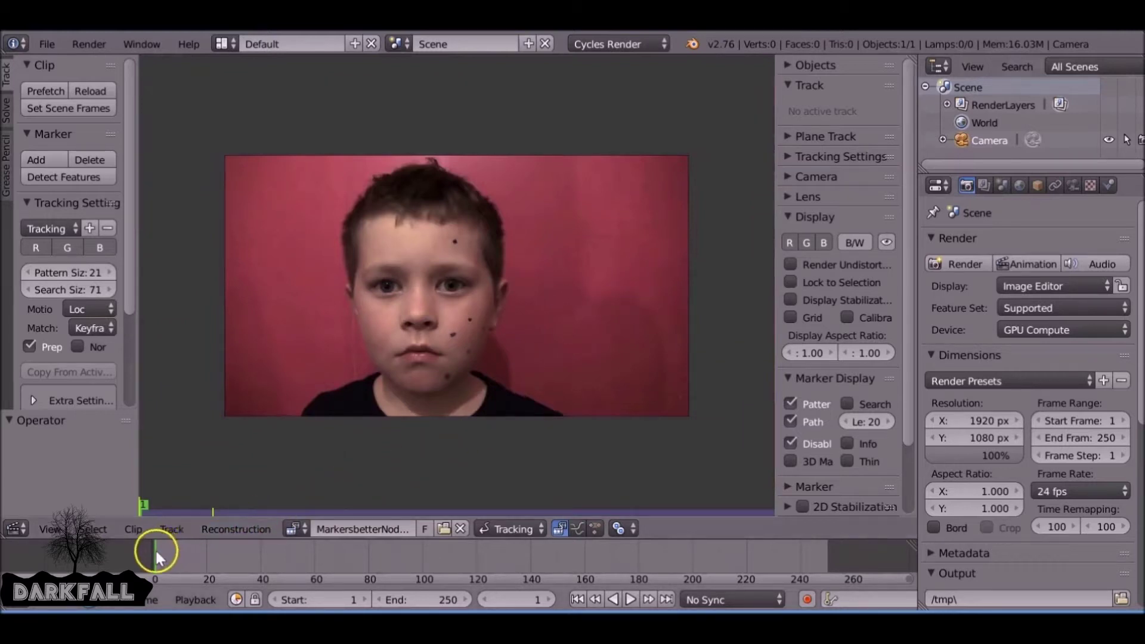
Scrub through the clip and set the scene's end frame to 184 and start frame to 60.
{"action": "left_click_drag", "start_coordinate": [155, 549], "coordinate": [649, 552]}
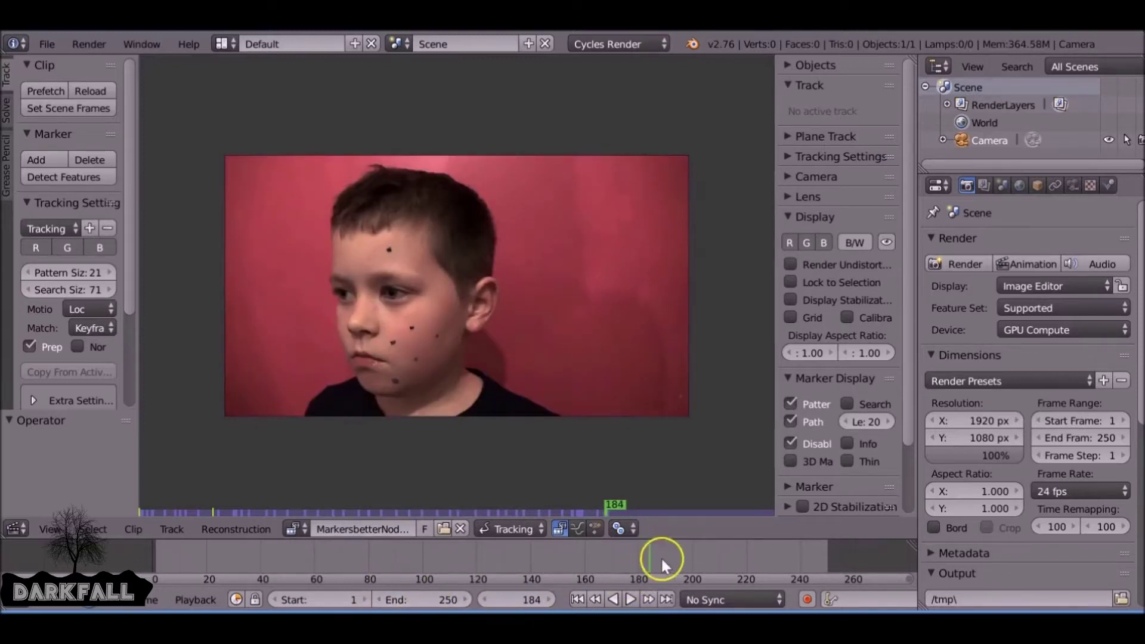
{"action": "key", "text": "e"}
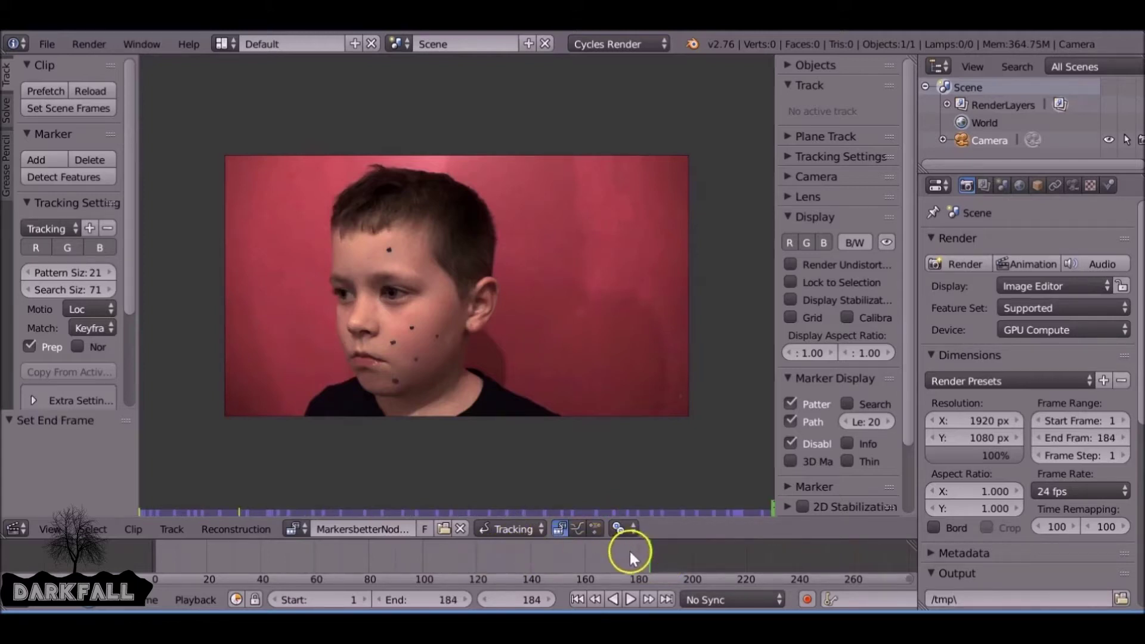
{"action": "key", "text": "shift+alt+a"}
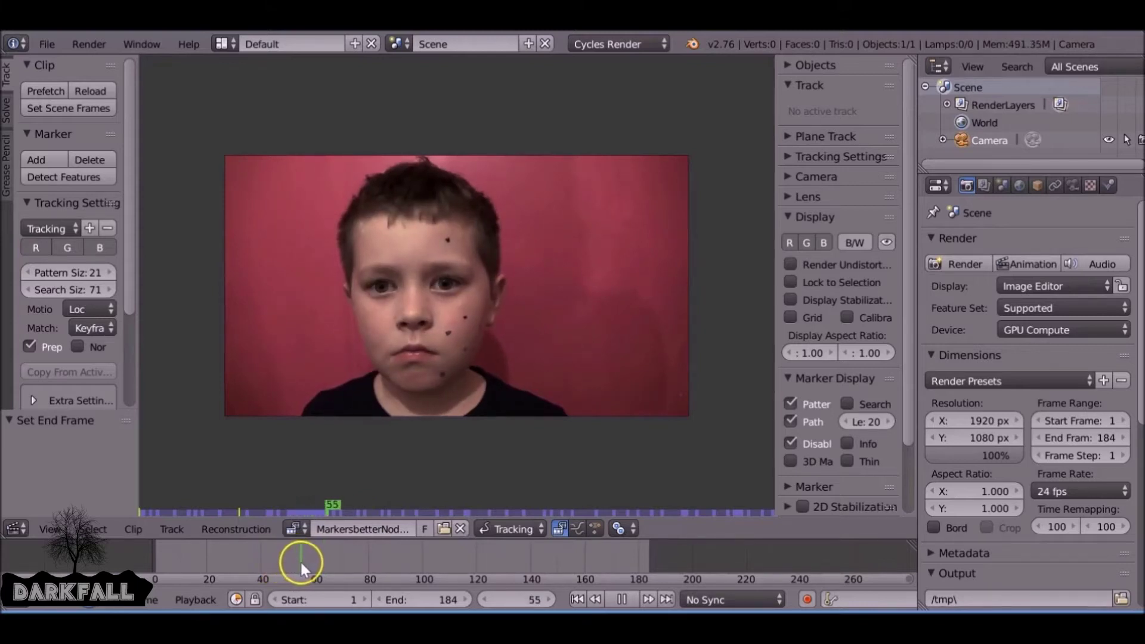
{"action": "left_click_drag", "start_coordinate": [301, 563], "coordinate": [320, 564]}
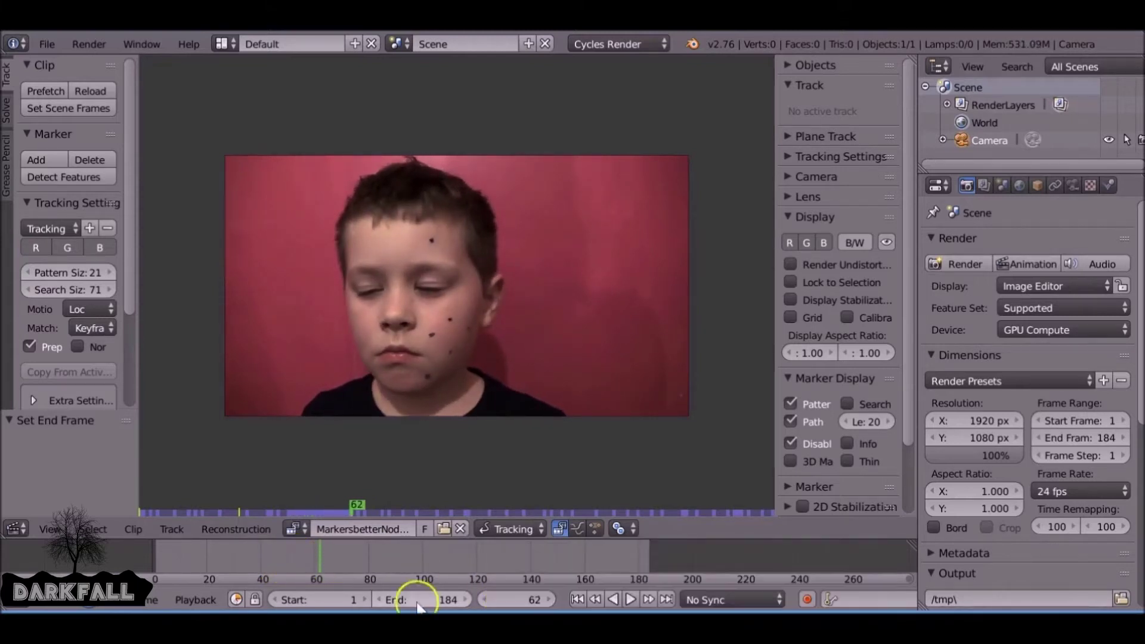
{"action": "type", "text": "60"}
{"action": "key", "text": "Return"}
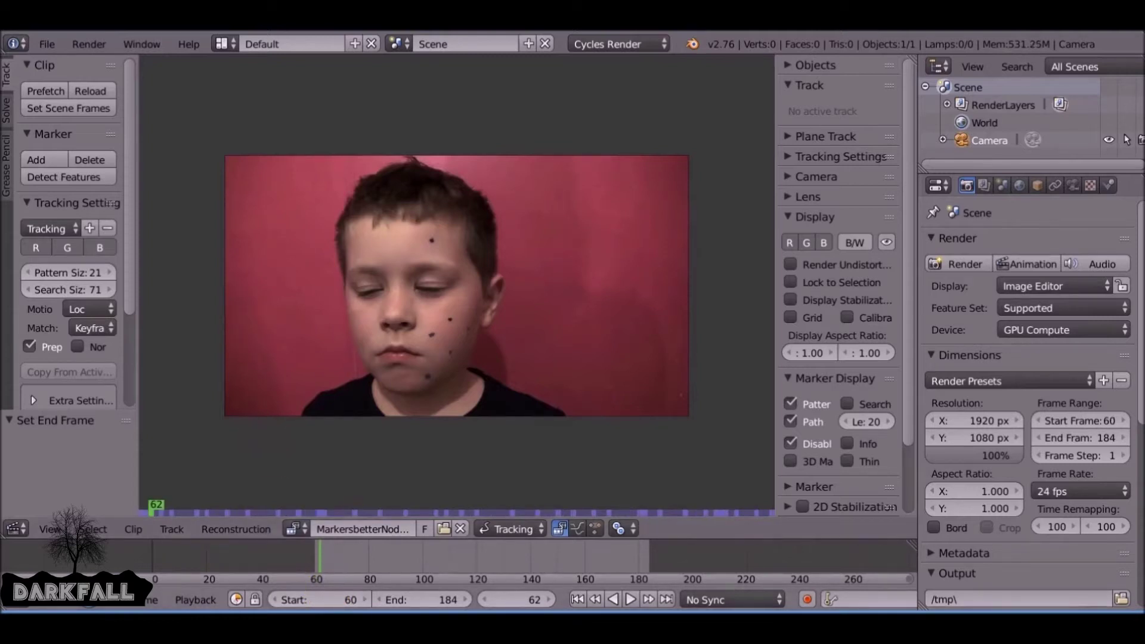
Return to the first frame of the range and prefetch the clip into memory.
{"action": "left_click", "coordinate": [578, 599]}
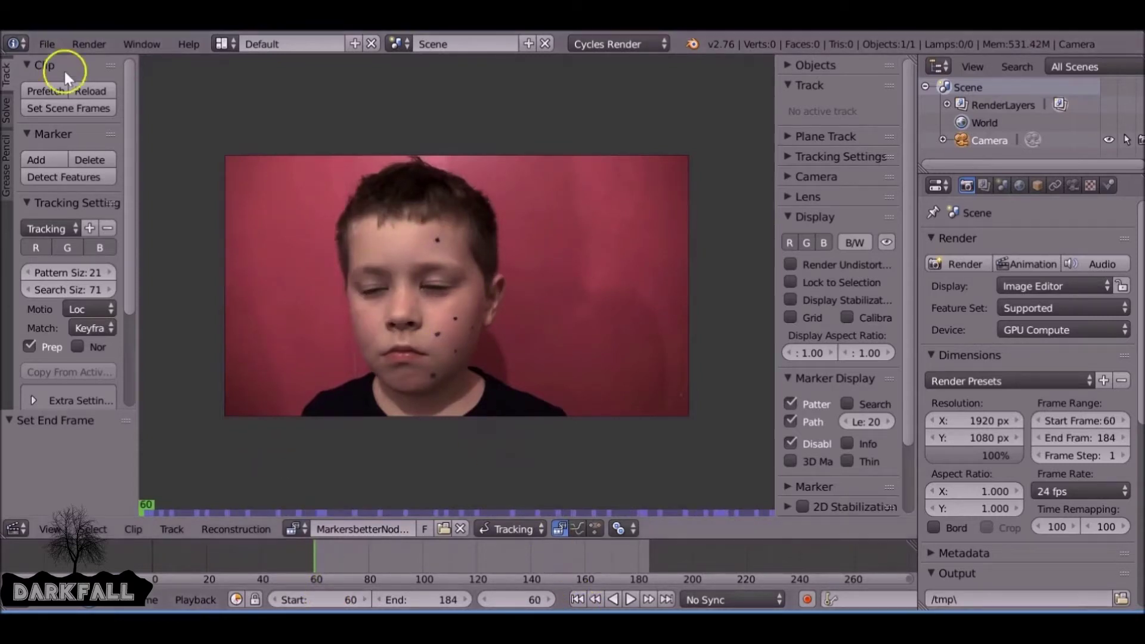
{"action": "left_click", "coordinate": [66, 90]}
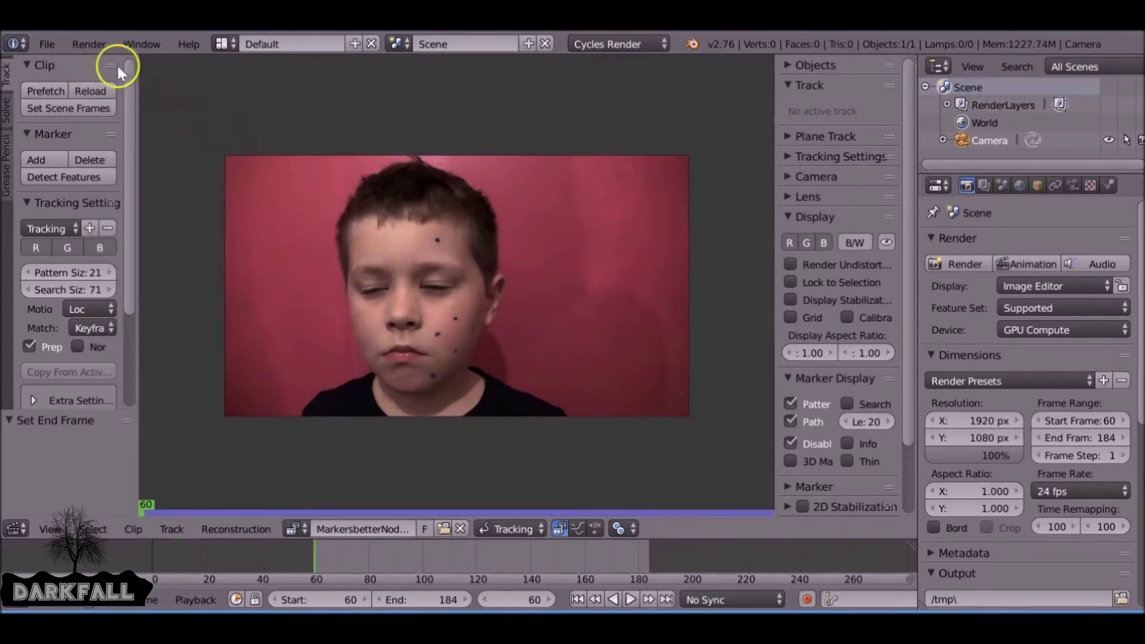
Raise the Sequencer / Clip Editor memory cache limit to 25629 in the user preferences and save the user settings.
{"action": "left_click", "coordinate": [48, 43]}
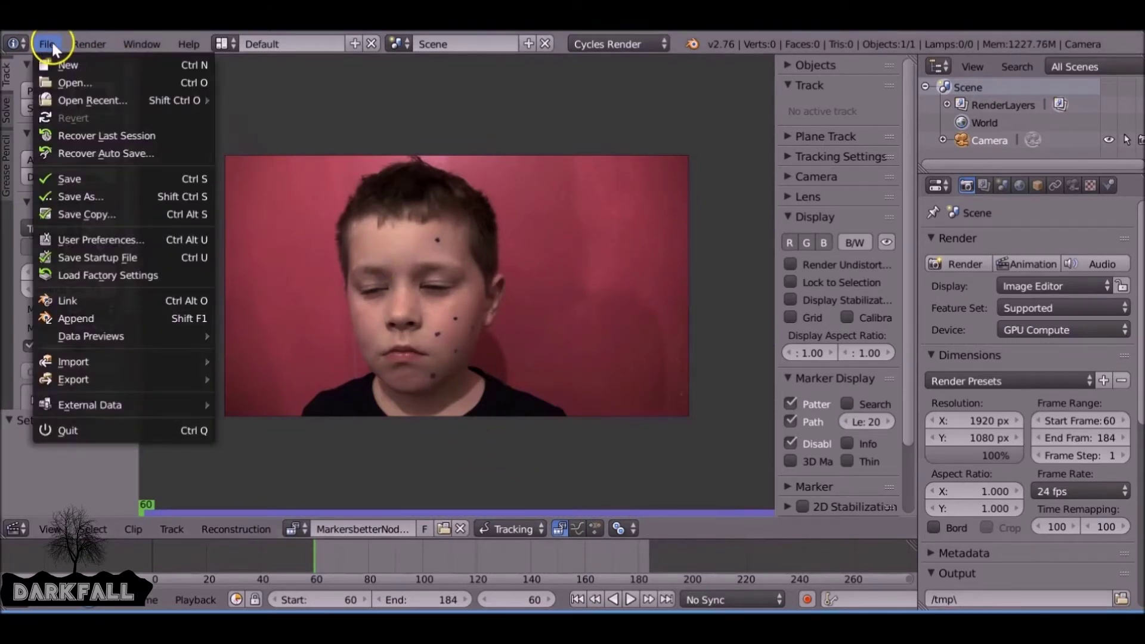
{"action": "left_click", "coordinate": [95, 237]}
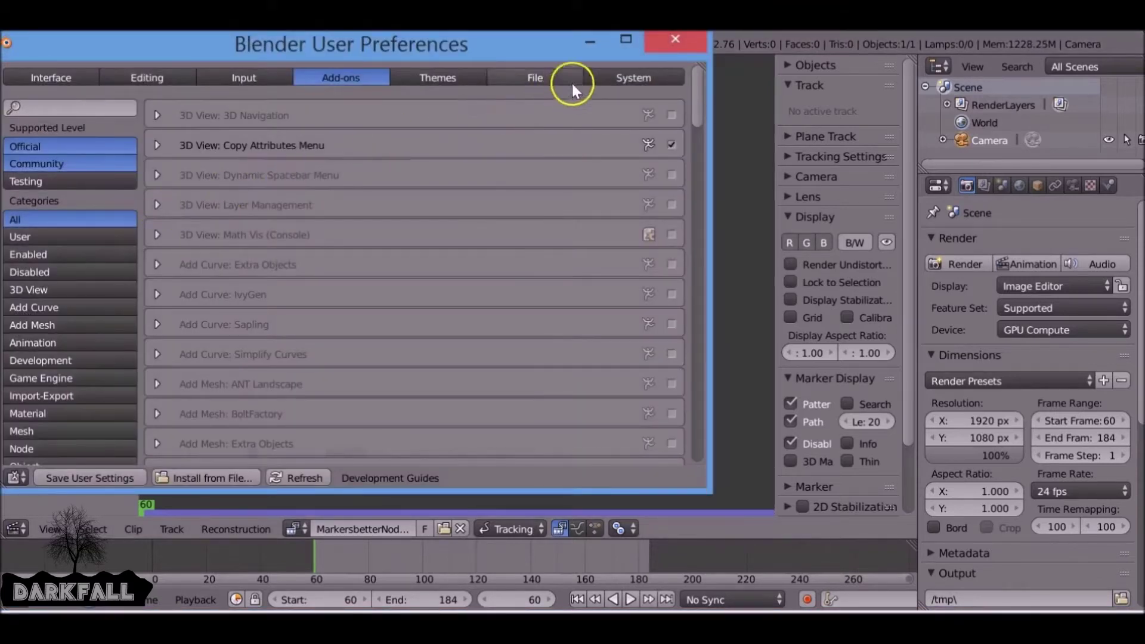
{"action": "left_click", "coordinate": [618, 73]}
{"action": "scroll", "coordinate": [478, 177], "scroll_direction": "down", "scroll_amount": 4}
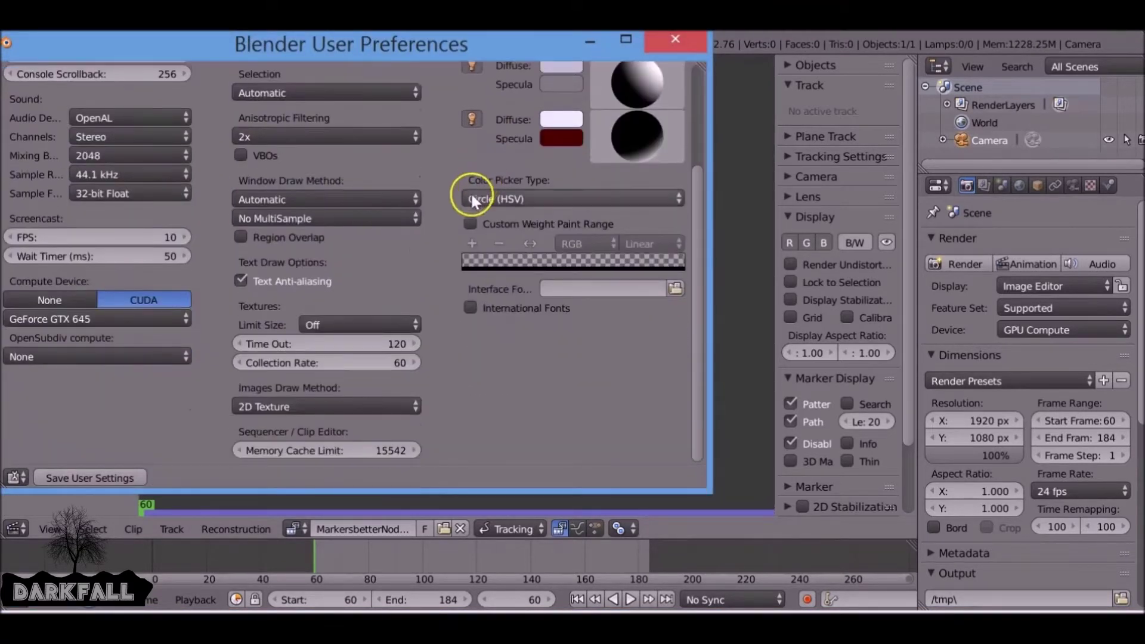
{"action": "left_click_drag", "start_coordinate": [319, 449], "coordinate": [507, 281]}
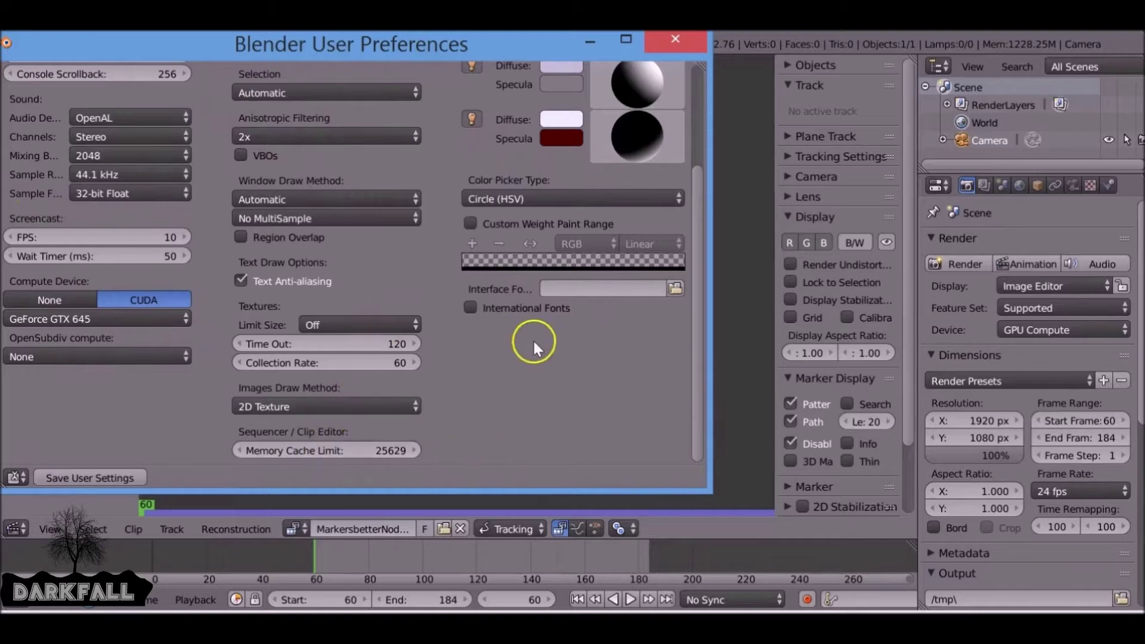
{"action": "left_click", "coordinate": [121, 476]}
{"action": "left_click", "coordinate": [673, 38]}
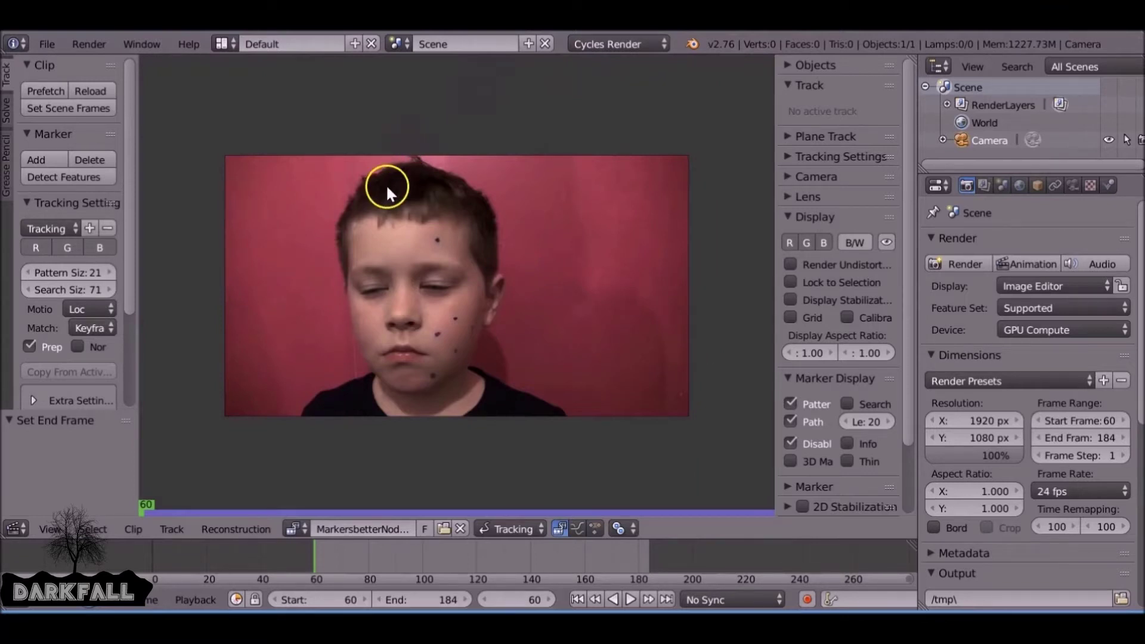
Set the default tracking match to the previous frame and enable Normalize, widening the settings area to read the options.
{"action": "scroll", "coordinate": [414, 235], "scroll_direction": "up", "scroll_amount": 1}
{"action": "scroll", "coordinate": [415, 238], "scroll_direction": "up", "scroll_amount": 1}
{"action": "scroll", "coordinate": [415, 242], "scroll_direction": "down", "scroll_amount": 1}
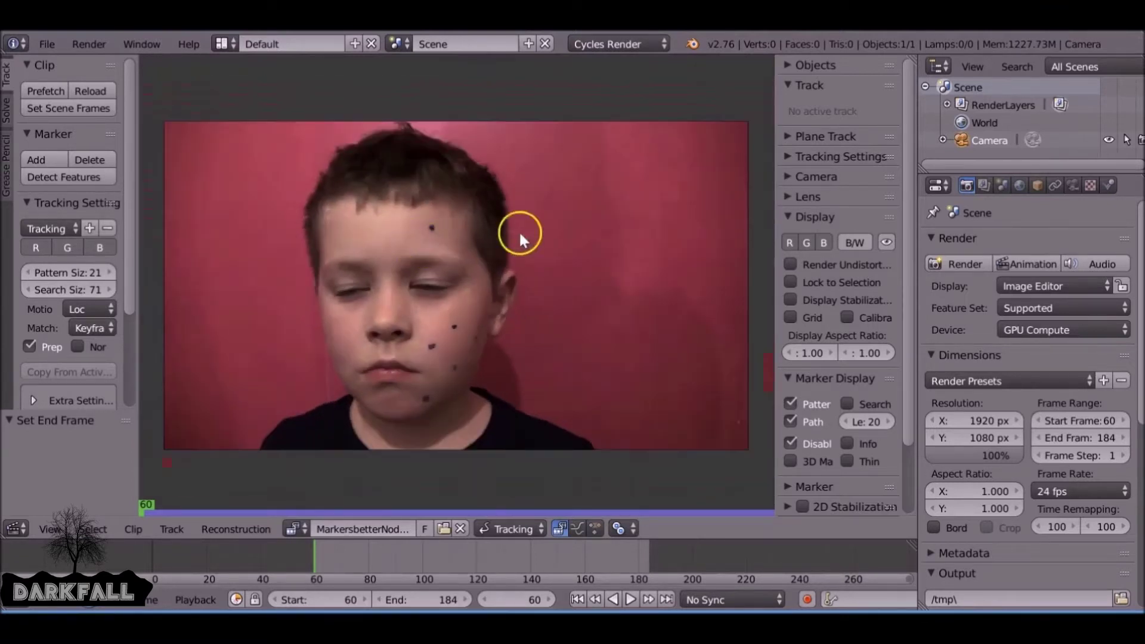
{"action": "scroll", "coordinate": [796, 80], "scroll_direction": "down", "scroll_amount": 1}
{"action": "scroll", "coordinate": [799, 79], "scroll_direction": "up", "scroll_amount": 1}
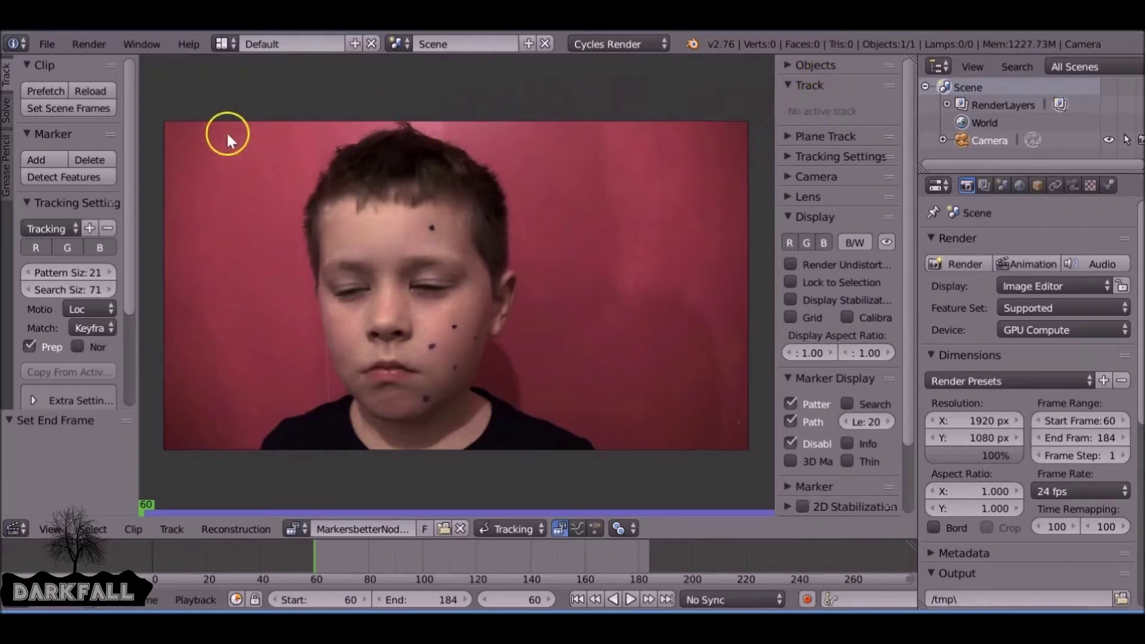
{"action": "left_click_drag", "start_coordinate": [140, 146], "coordinate": [160, 143]}
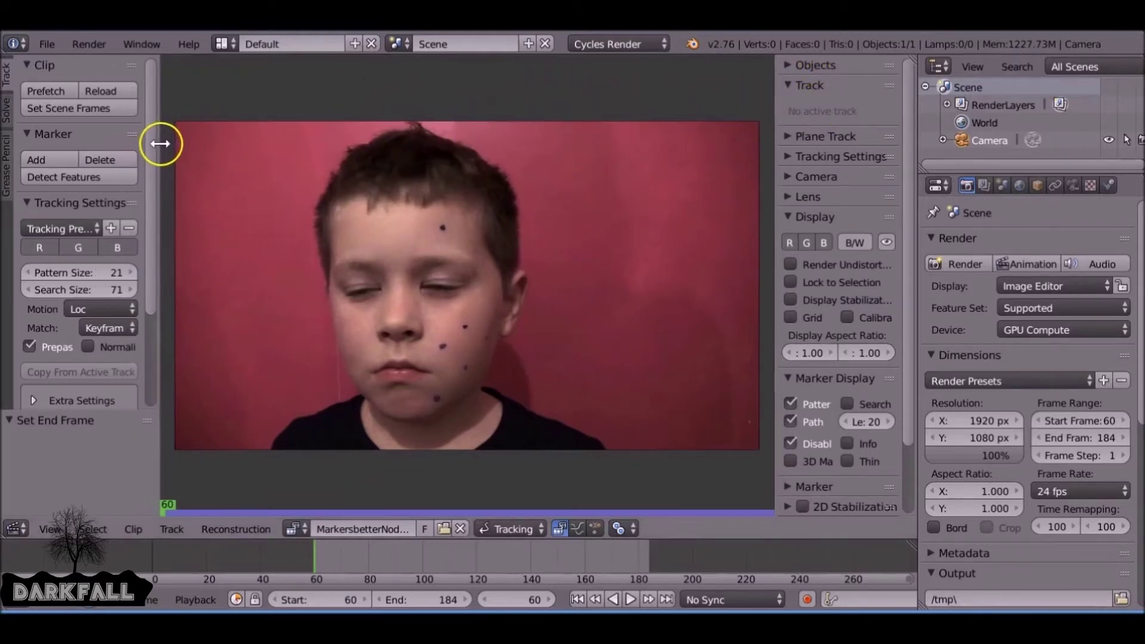
{"action": "left_click", "coordinate": [107, 326]}
{"action": "left_click", "coordinate": [117, 291]}
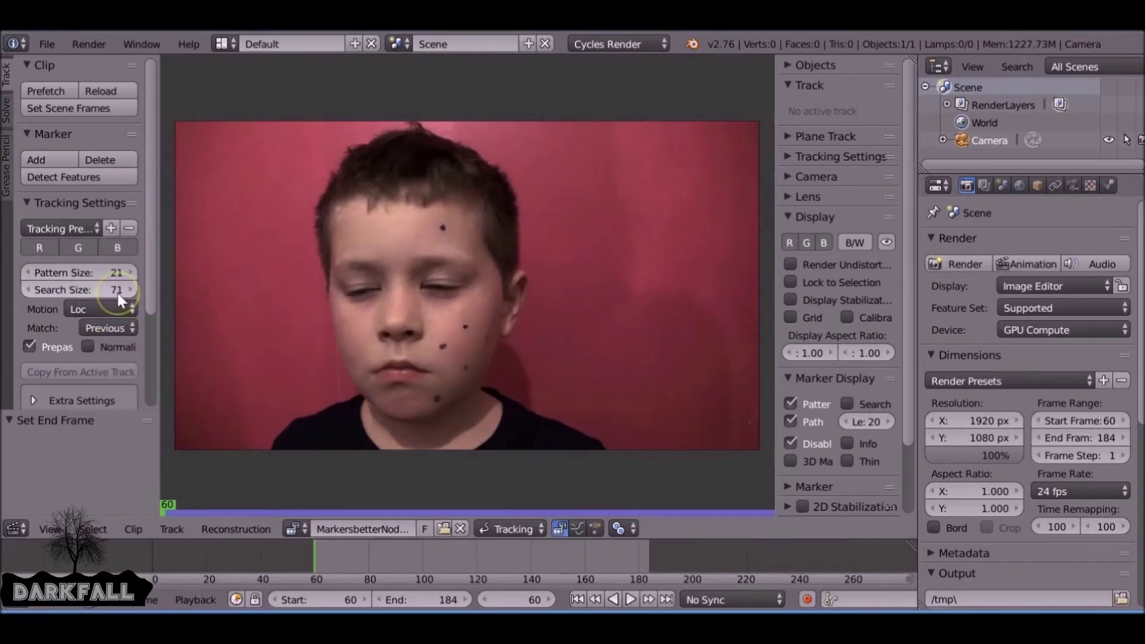
{"action": "left_click", "coordinate": [99, 328]}
{"action": "left_click", "coordinate": [89, 347]}
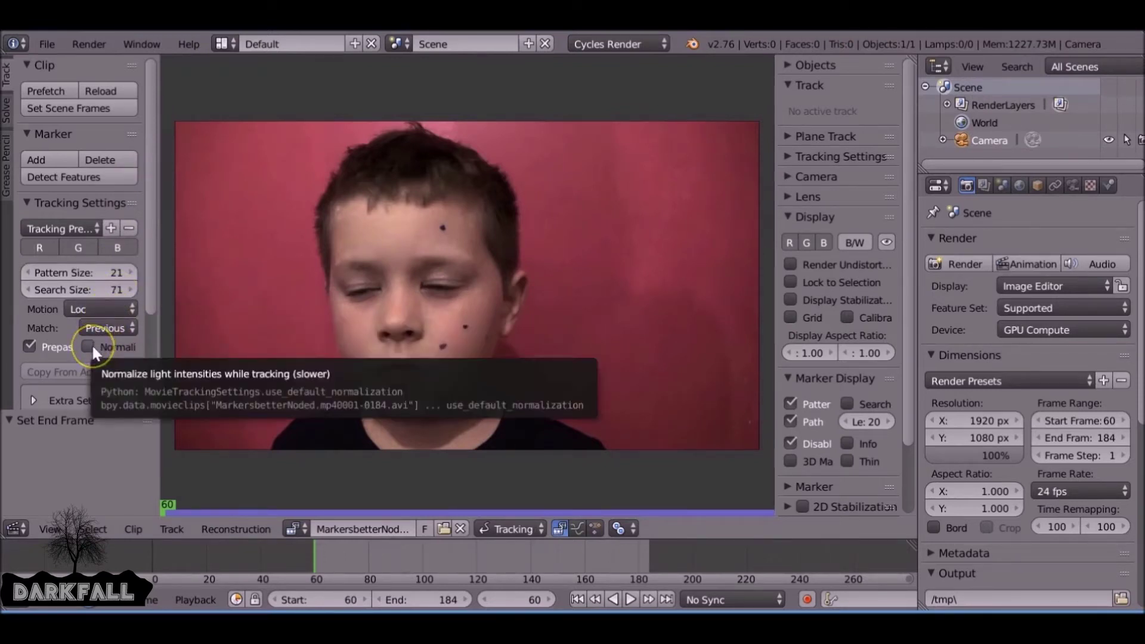
Add a tracking marker on the forehead dot, enlarged about 1.39 times and centred on the dot.
{"action": "left_click", "coordinate": [442, 229], "text": "ctrl"}
{"action": "scroll", "coordinate": [460, 225], "scroll_direction": "up", "scroll_amount": 5}
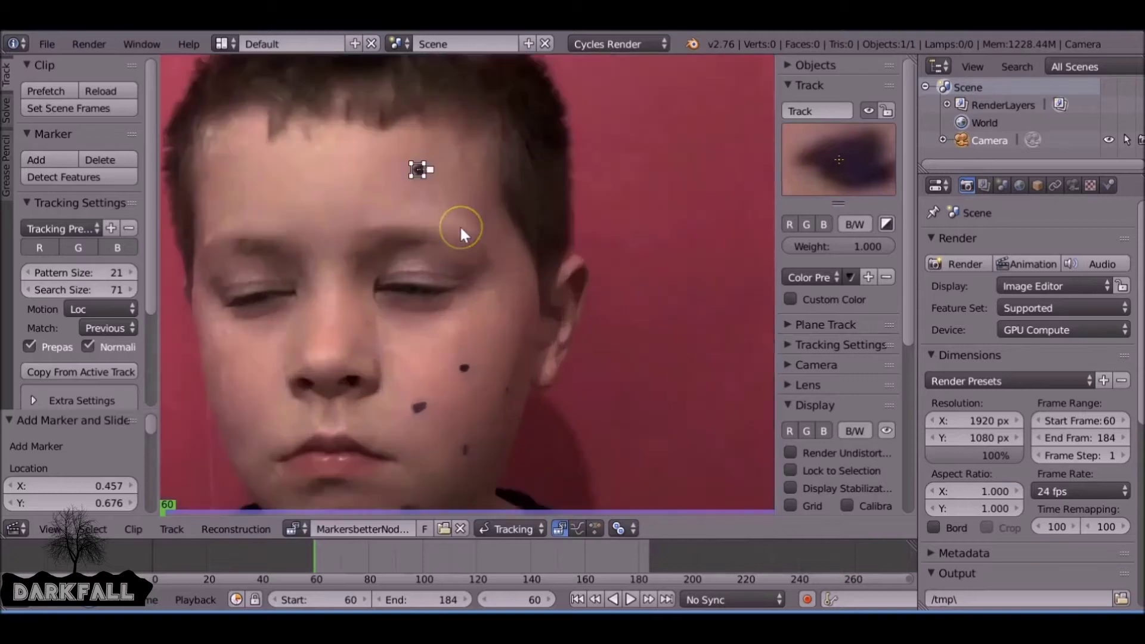
{"action": "scroll", "coordinate": [425, 305], "scroll_direction": "up", "scroll_amount": 2}
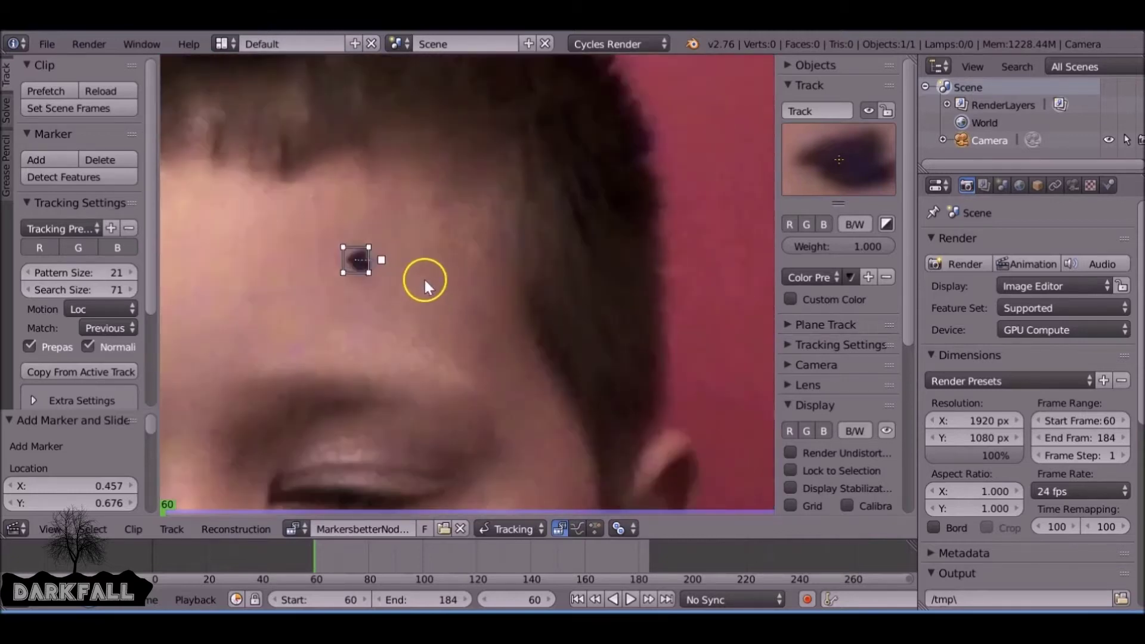
{"action": "key", "text": "s"}
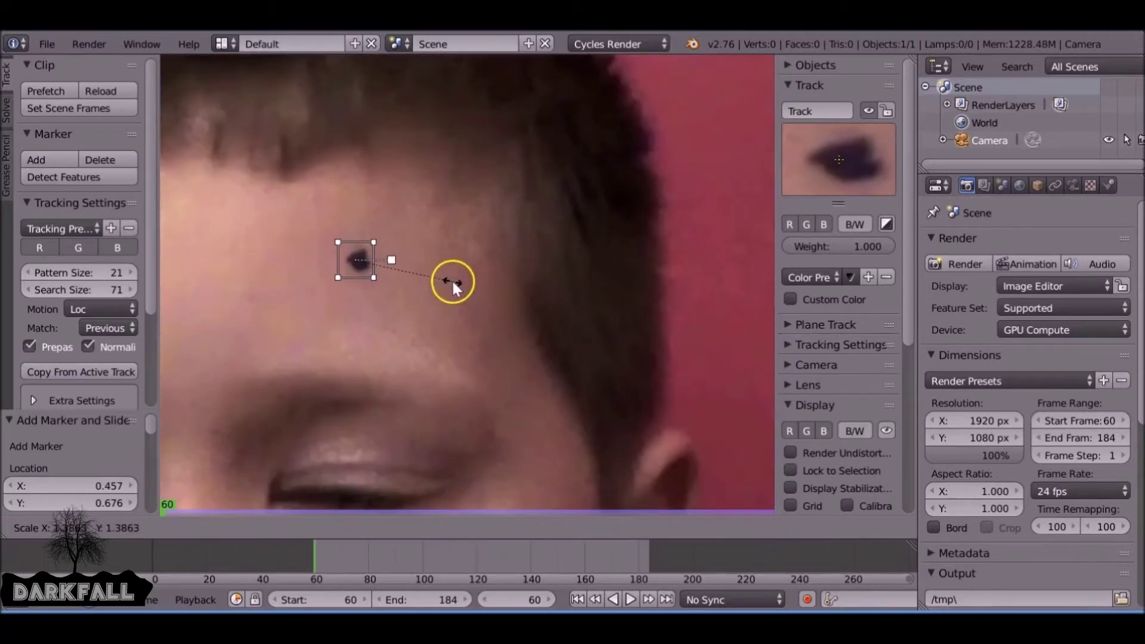
{"action": "left_click", "coordinate": [453, 283]}
{"action": "key", "text": "g"}
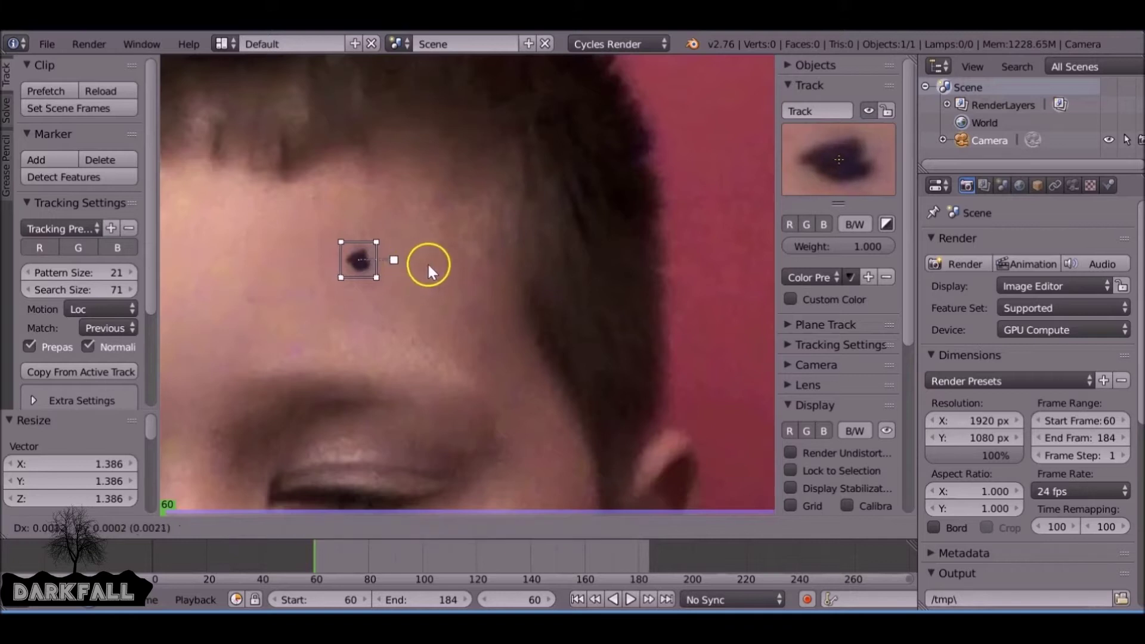
{"action": "left_click", "coordinate": [428, 263]}
Display the forehead marker's search area and shrink it slightly.
{"action": "scroll", "coordinate": [862, 363], "scroll_direction": "down", "scroll_amount": 8}
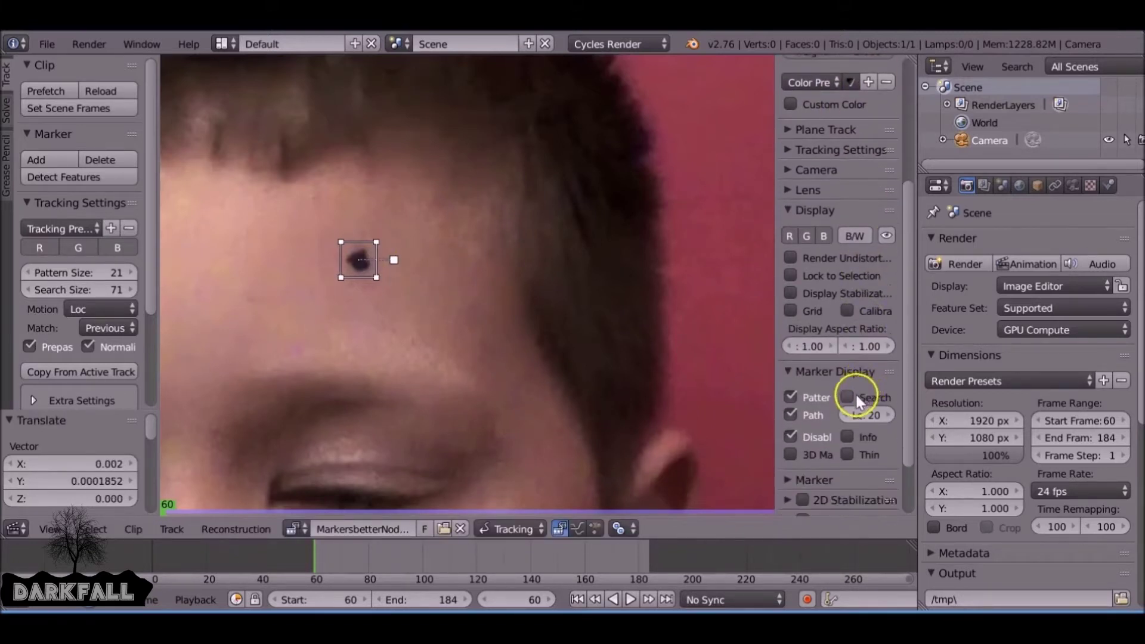
{"action": "left_click", "coordinate": [848, 398]}
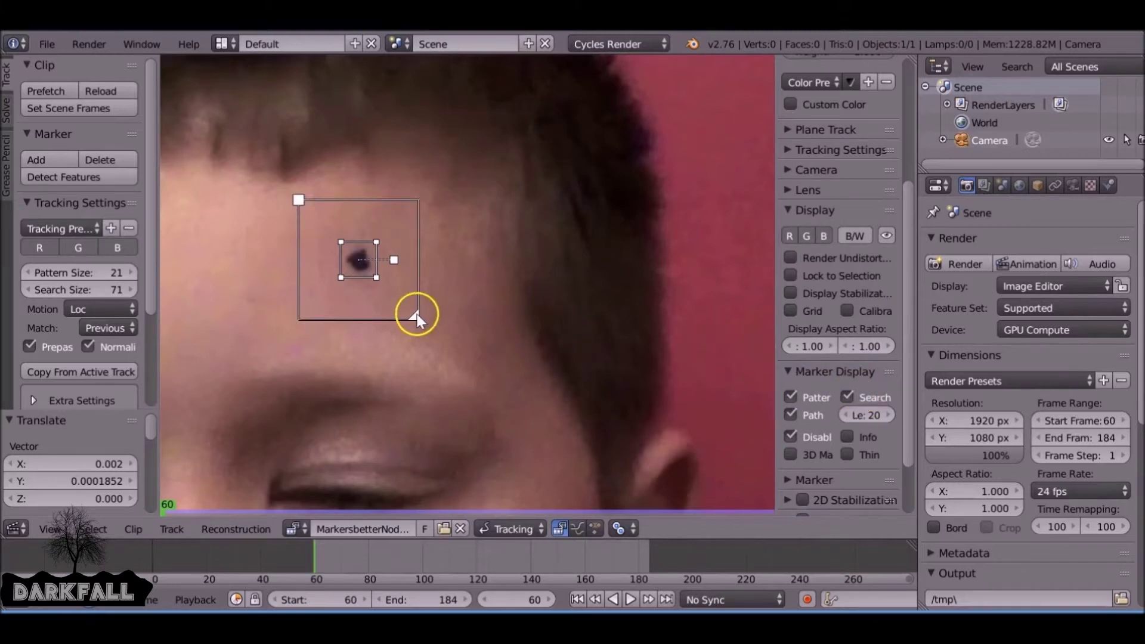
{"action": "left_click_drag", "start_coordinate": [416, 316], "coordinate": [414, 313]}
Copy the forehead marker's track settings as the defaults for new markers.
{"action": "scroll", "coordinate": [837, 376], "scroll_direction": "up", "scroll_amount": 8}
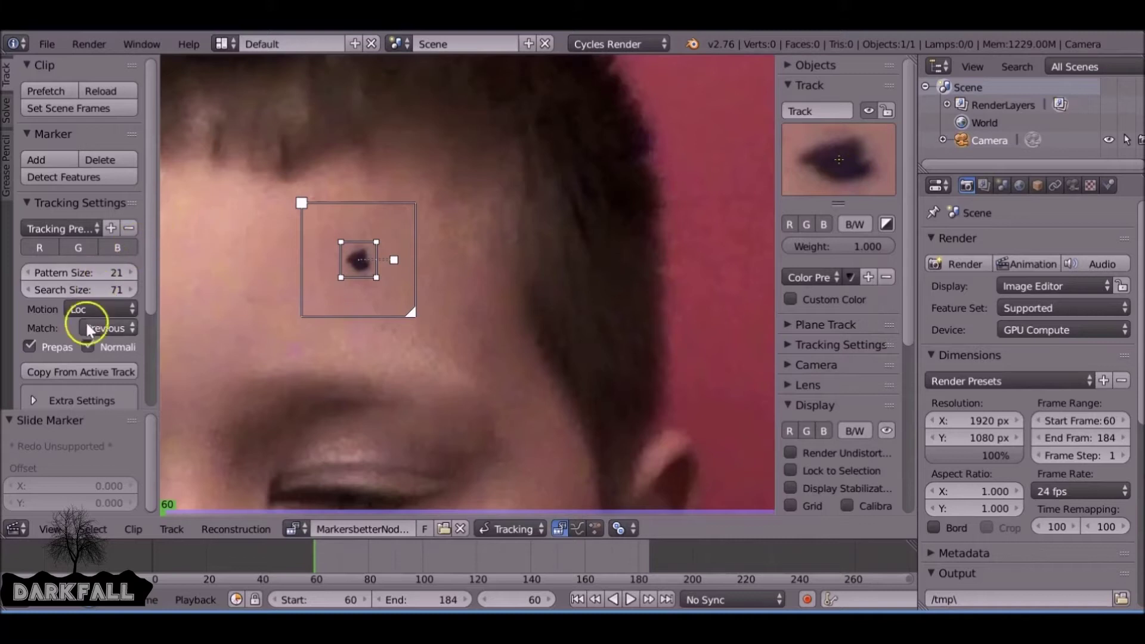
{"action": "left_click", "coordinate": [85, 372]}
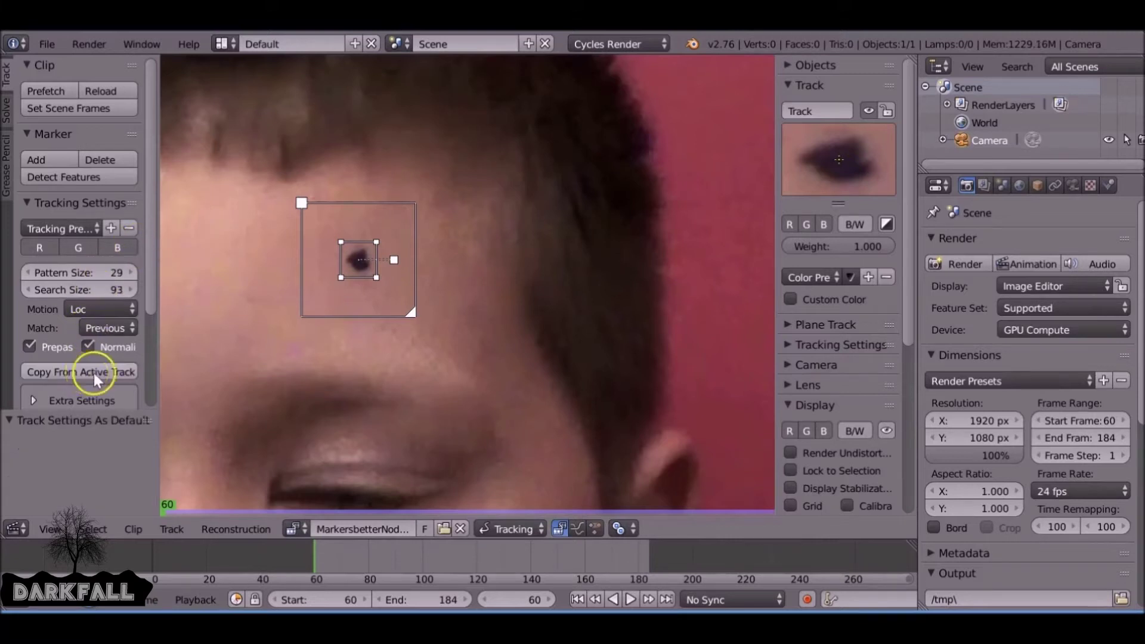
Track the forehead marker forward through the clip to the end frame, 184.
{"action": "scroll", "coordinate": [404, 378], "scroll_direction": "down", "scroll_amount": 3}
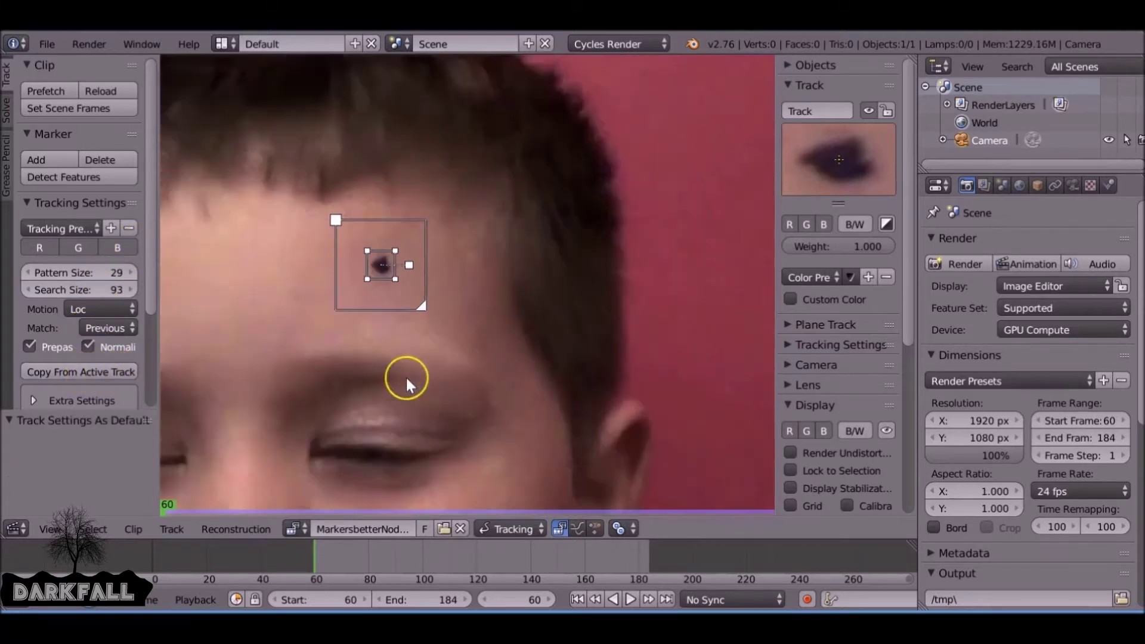
{"action": "middle_click_drag", "start_coordinate": [389, 388], "coordinate": [449, 327]}
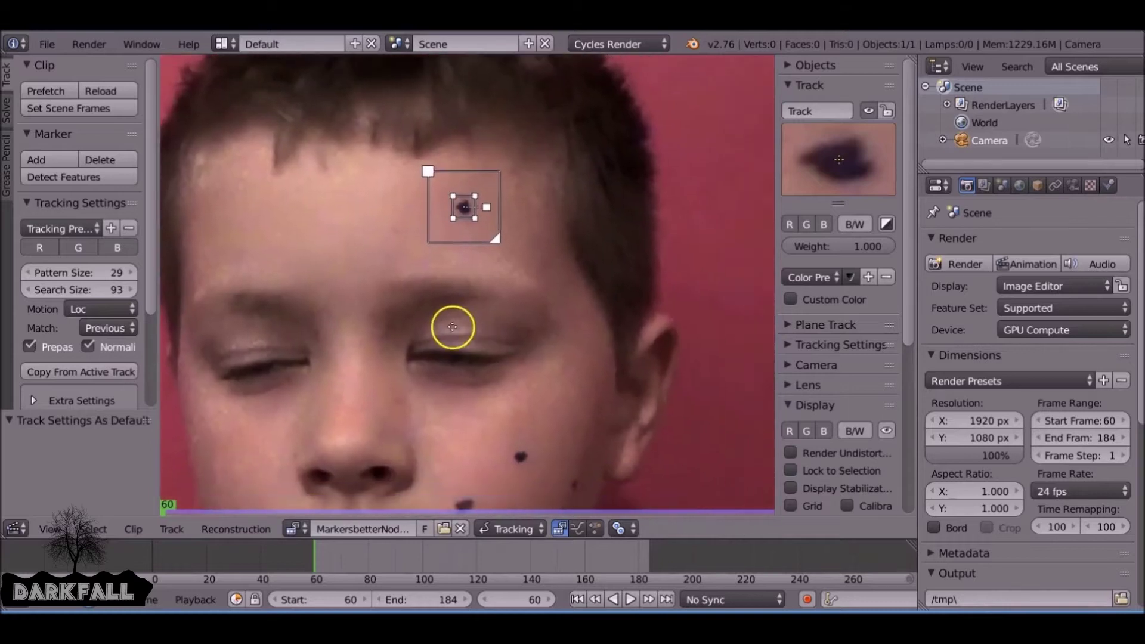
{"action": "scroll", "coordinate": [93, 335], "scroll_direction": "down", "scroll_amount": 4}
{"action": "scroll", "coordinate": [92, 336], "scroll_direction": "down", "scroll_amount": 2}
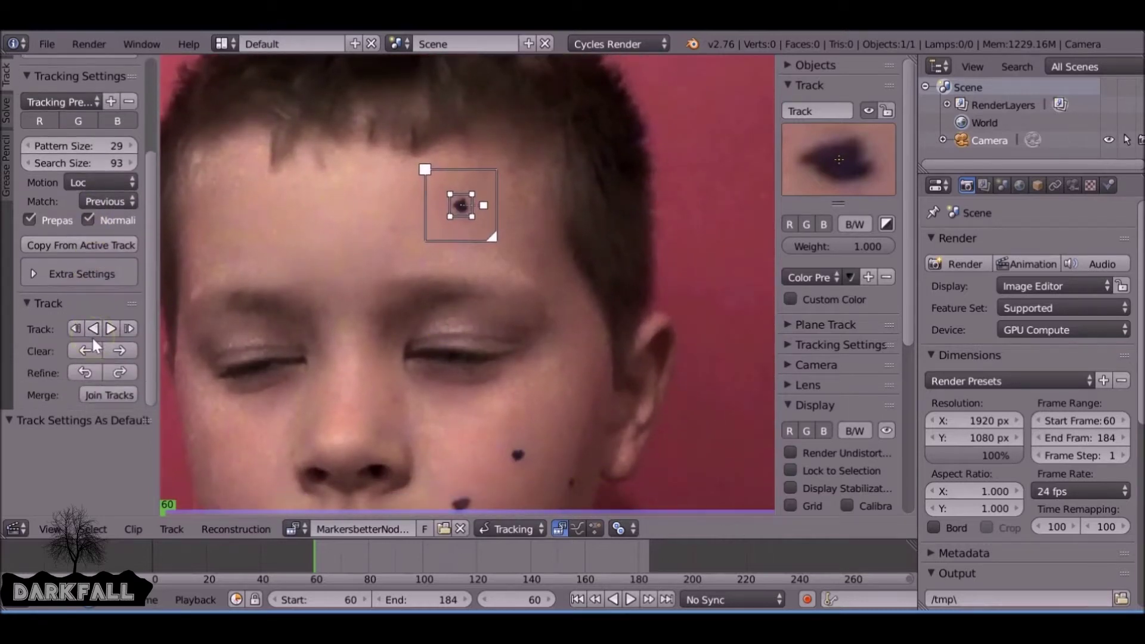
{"action": "left_click", "coordinate": [113, 328]}
{"action": "left_click", "coordinate": [652, 599]}
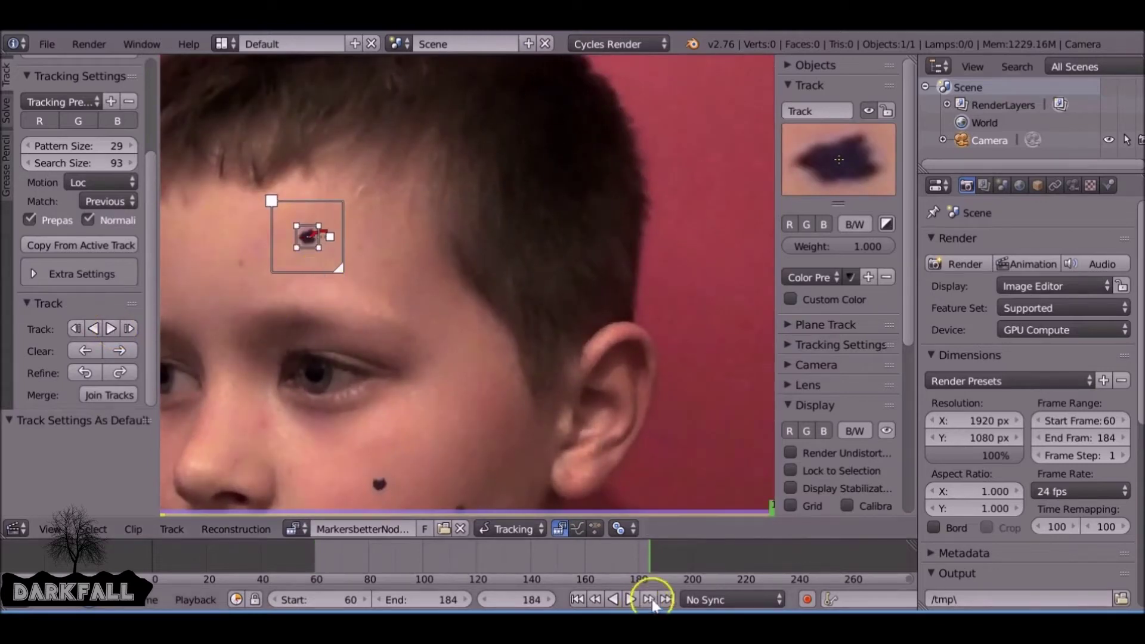
Check the forehead track, return to end frame 184, and add tracking markers centred on the four cheek dots.
{"action": "mouse_move", "coordinate": [650, 556]}
{"action": "left_mouse_down"}
{"action": "mouse_move", "coordinate": [336, 564]}
{"action": "mouse_move", "coordinate": [557, 564]}
{"action": "left_mouse_up"}
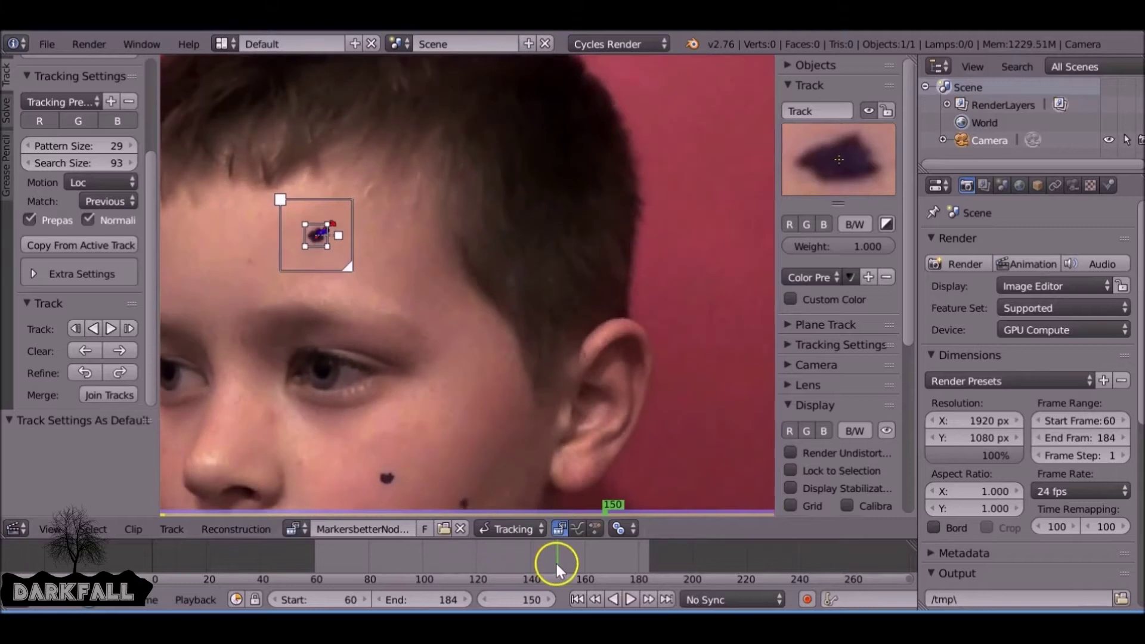
{"action": "left_click", "coordinate": [667, 600]}
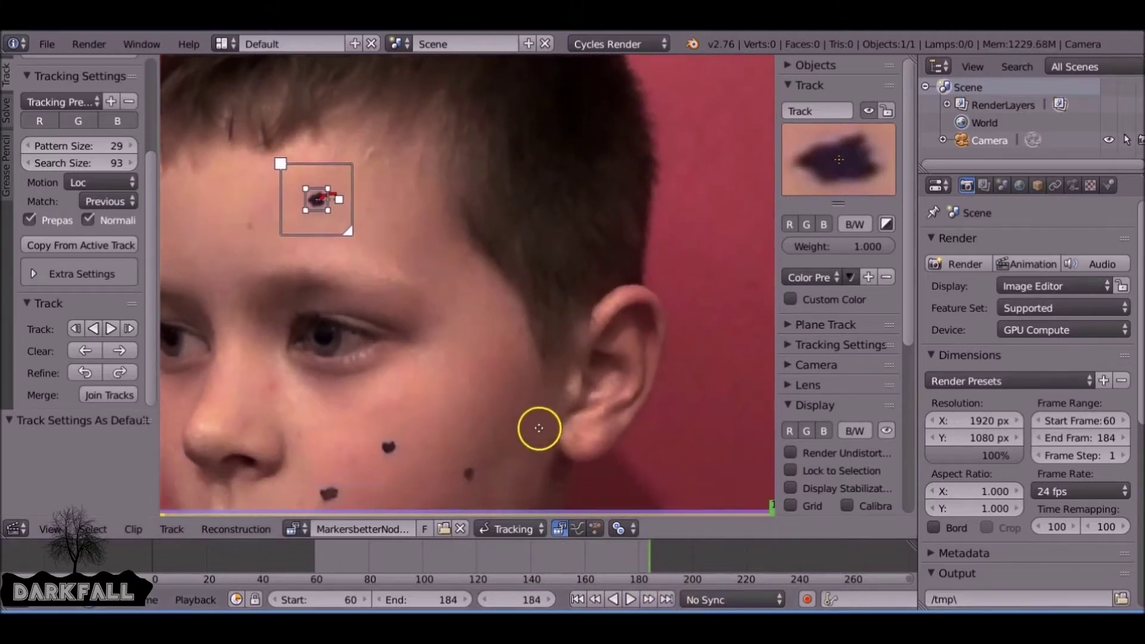
{"action": "scroll", "coordinate": [583, 230], "scroll_direction": "up", "scroll_amount": 3}
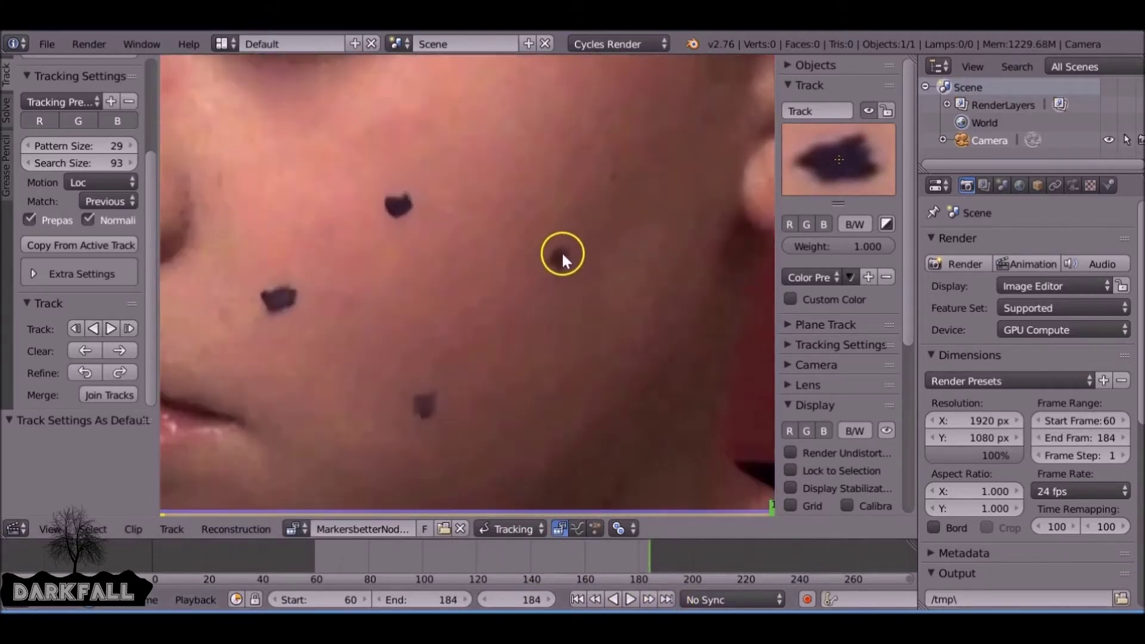
{"action": "left_click", "coordinate": [563, 261], "text": "ctrl"}
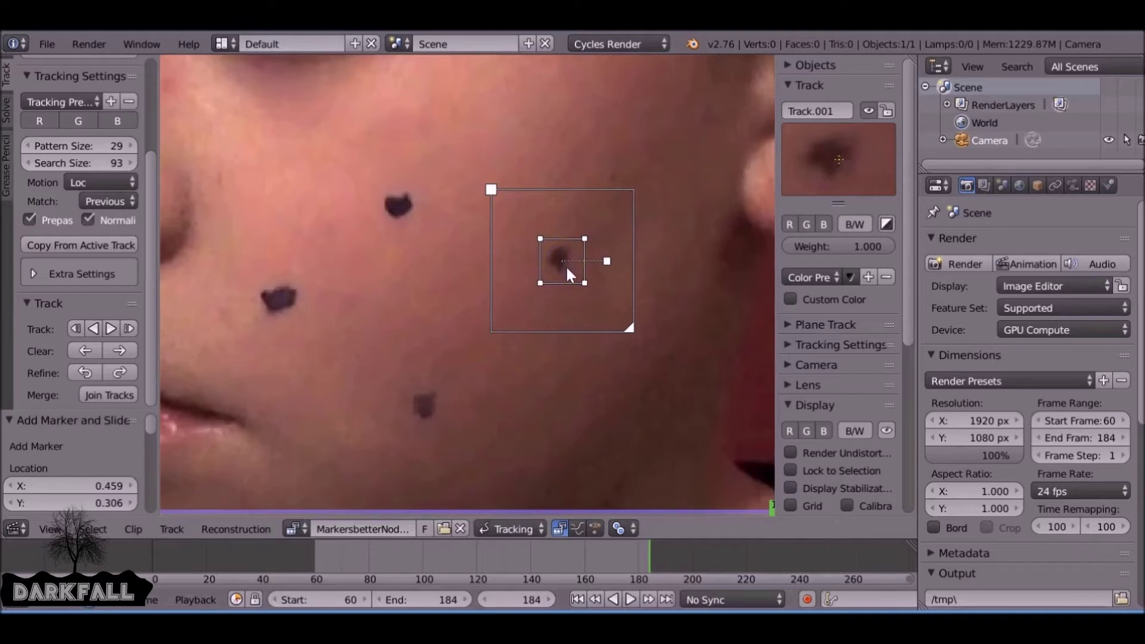
{"action": "left_click_drag", "start_coordinate": [564, 263], "coordinate": [558, 250]}
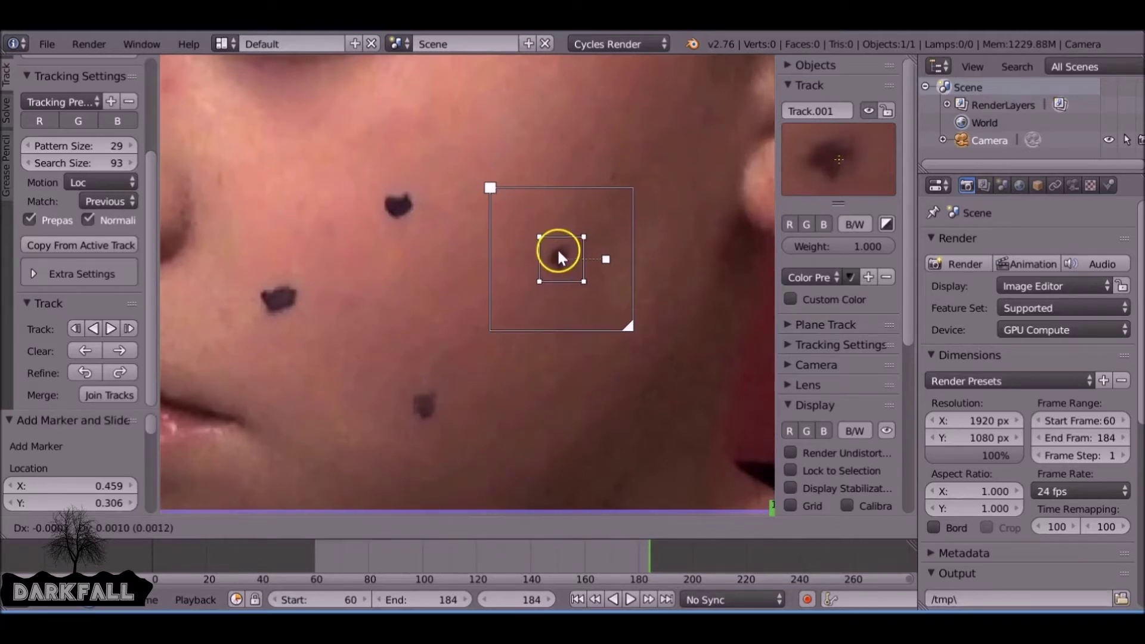
{"action": "left_click", "coordinate": [400, 202], "text": "ctrl"}
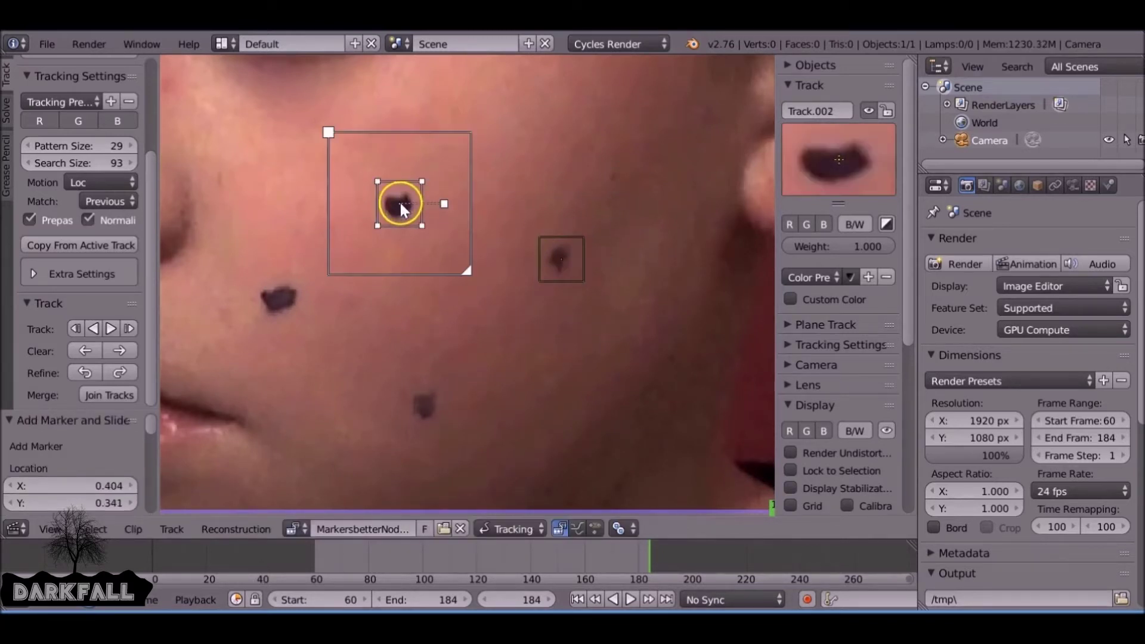
{"action": "left_click", "coordinate": [278, 297], "text": "ctrl"}
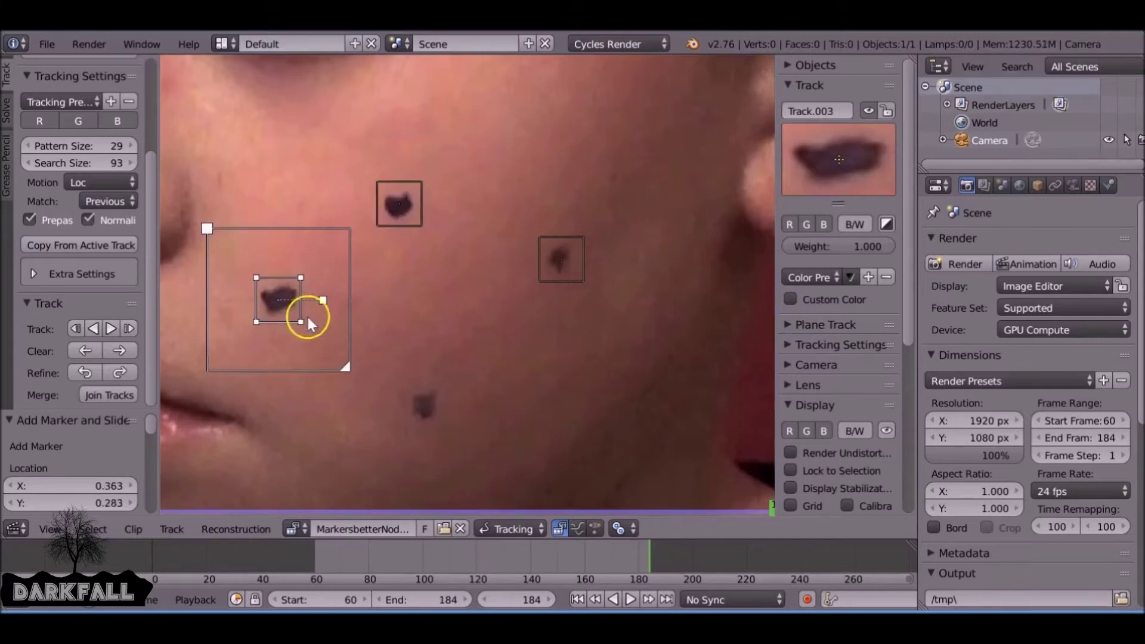
{"action": "left_click", "coordinate": [427, 410], "text": "ctrl"}
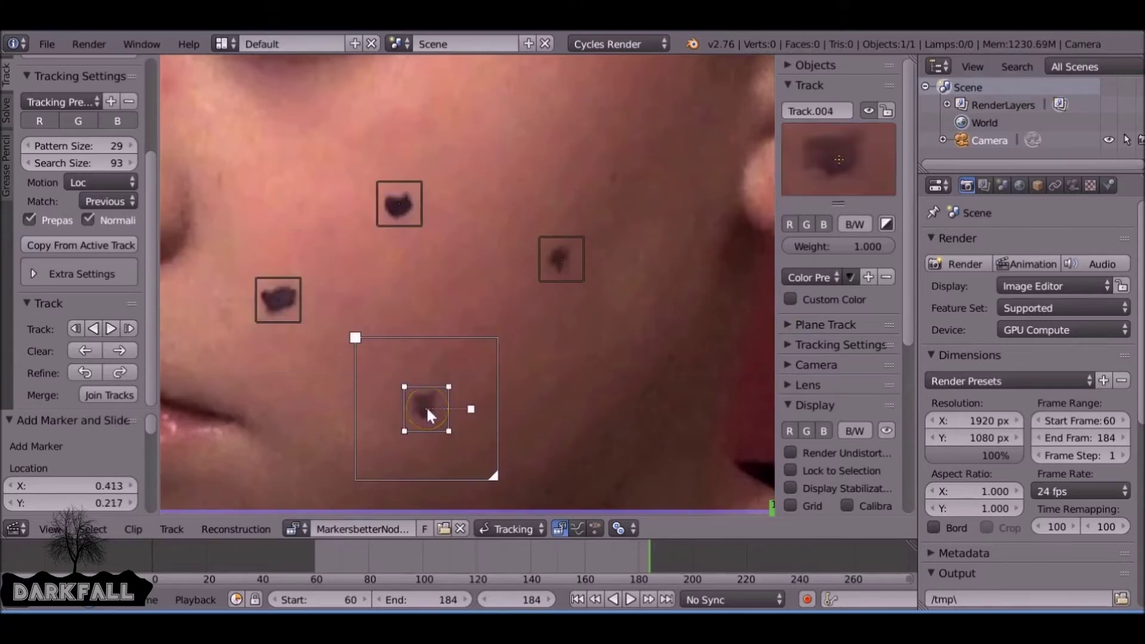
{"action": "right_click_drag", "start_coordinate": [426, 406], "coordinate": [409, 363]}
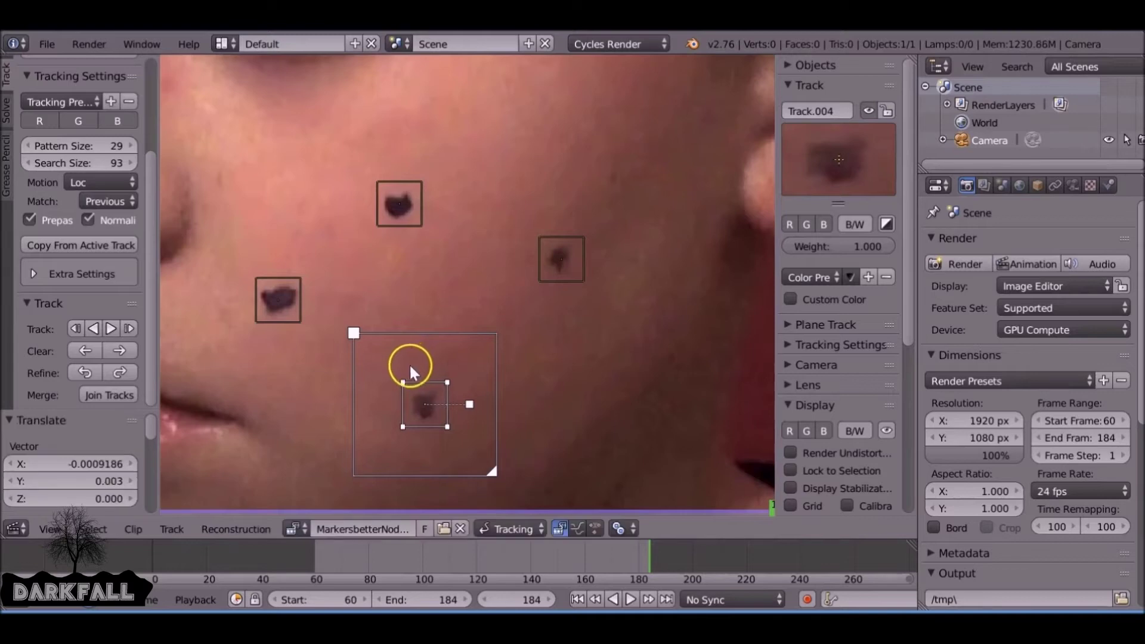
Add a tracking marker on the chin dot, enlarge it slightly to enclose the dot, and shrink its search area.
{"action": "scroll", "coordinate": [410, 363], "scroll_direction": "down", "scroll_amount": 2}
{"action": "middle_click_drag", "start_coordinate": [383, 395], "coordinate": [467, 246]}
{"action": "left_click", "coordinate": [439, 303], "text": "ctrl"}
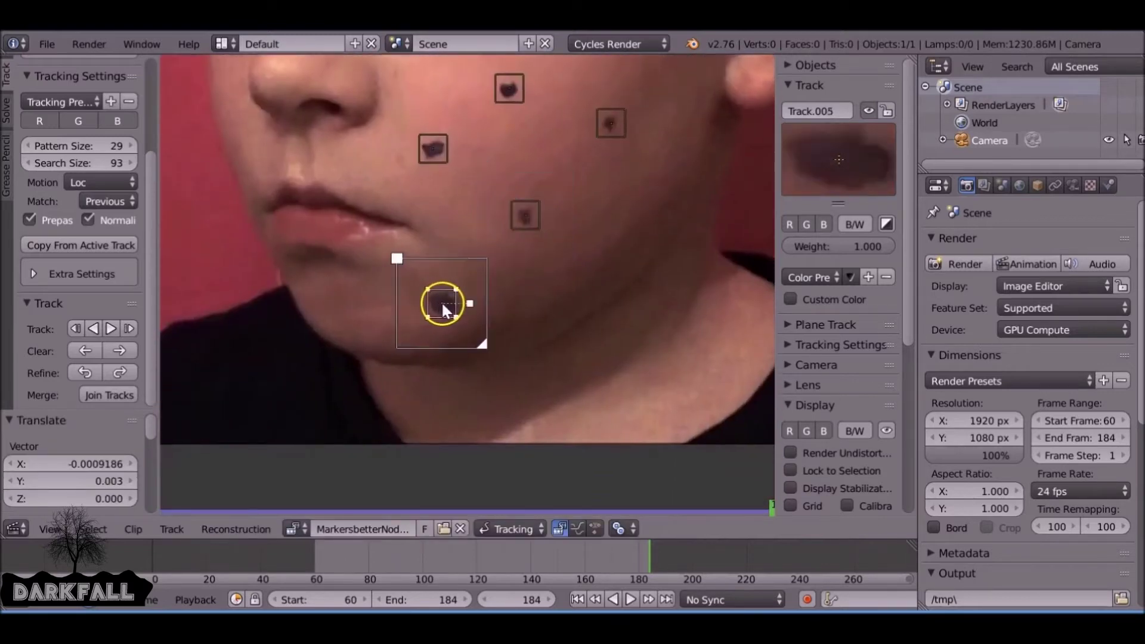
{"action": "key", "text": "s"}
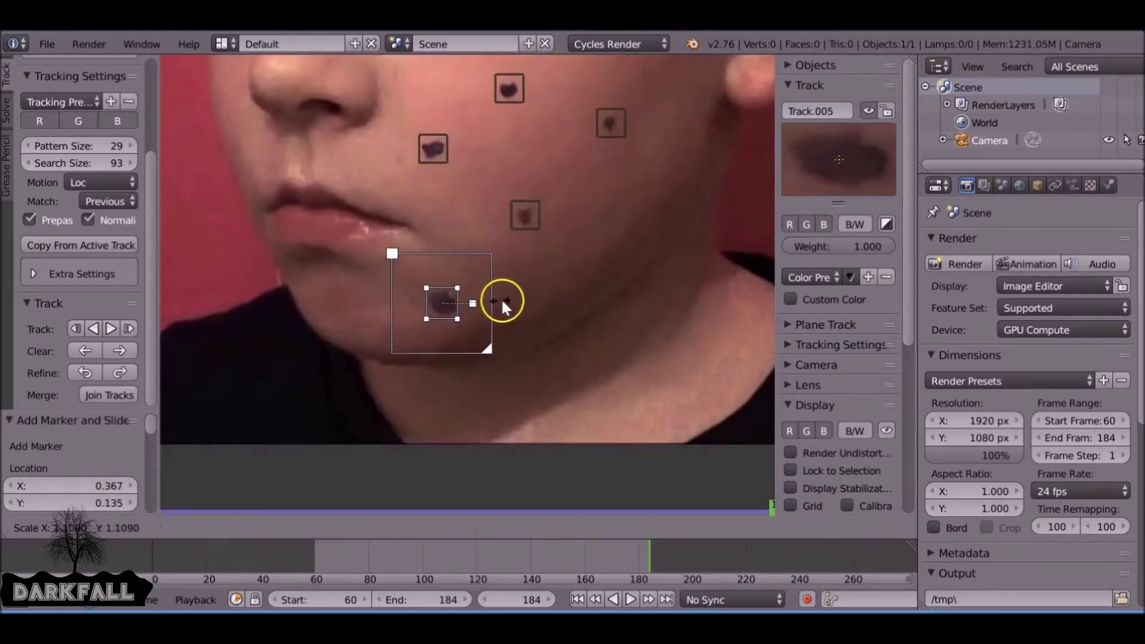
{"action": "left_click", "coordinate": [495, 358]}
{"action": "left_click_drag", "start_coordinate": [495, 356], "coordinate": [484, 345]}
Select the four cheek markers and the chin marker together and track them backward to frame 60.
{"action": "scroll", "coordinate": [511, 346], "scroll_direction": "down", "scroll_amount": 4}
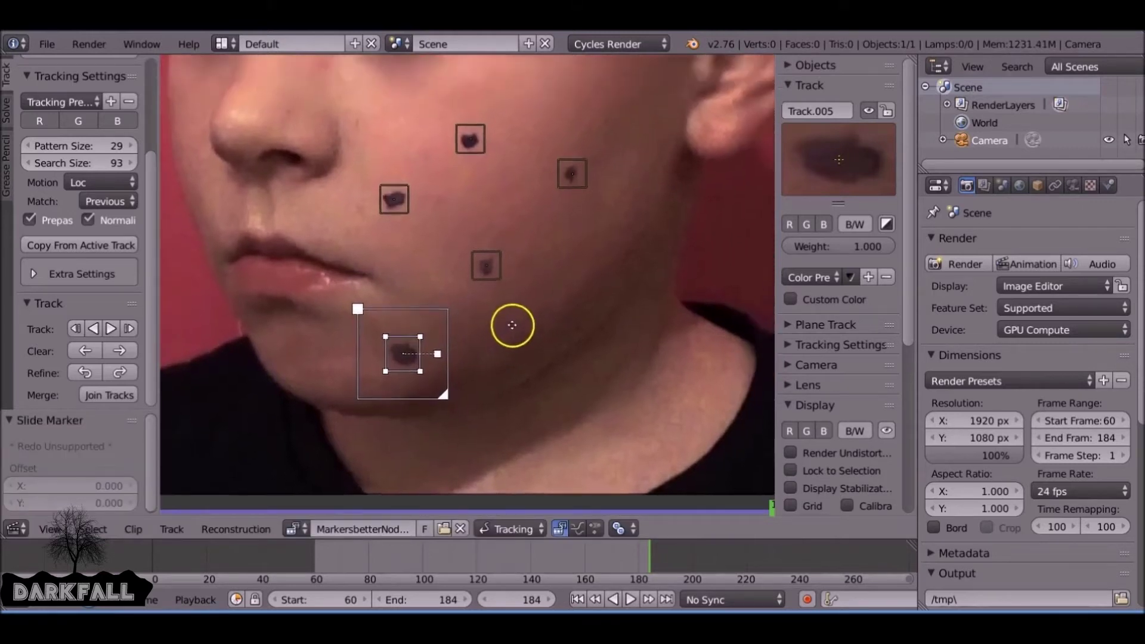
{"action": "key", "text": "a"}
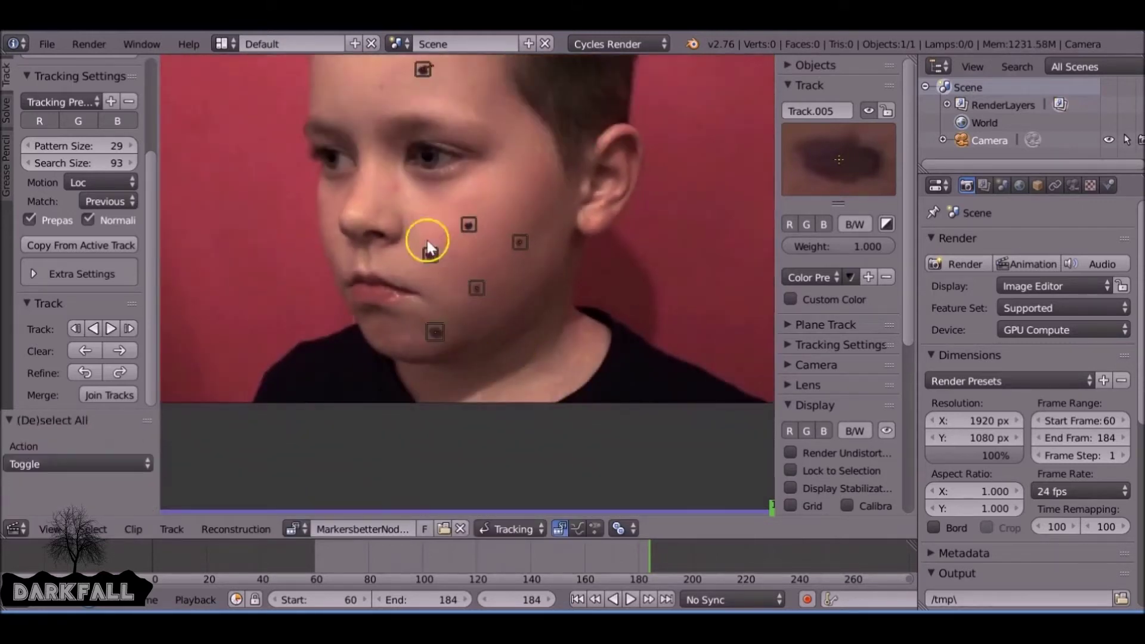
{"action": "key", "text": "b"}
{"action": "left_click_drag", "start_coordinate": [381, 193], "coordinate": [574, 383]}
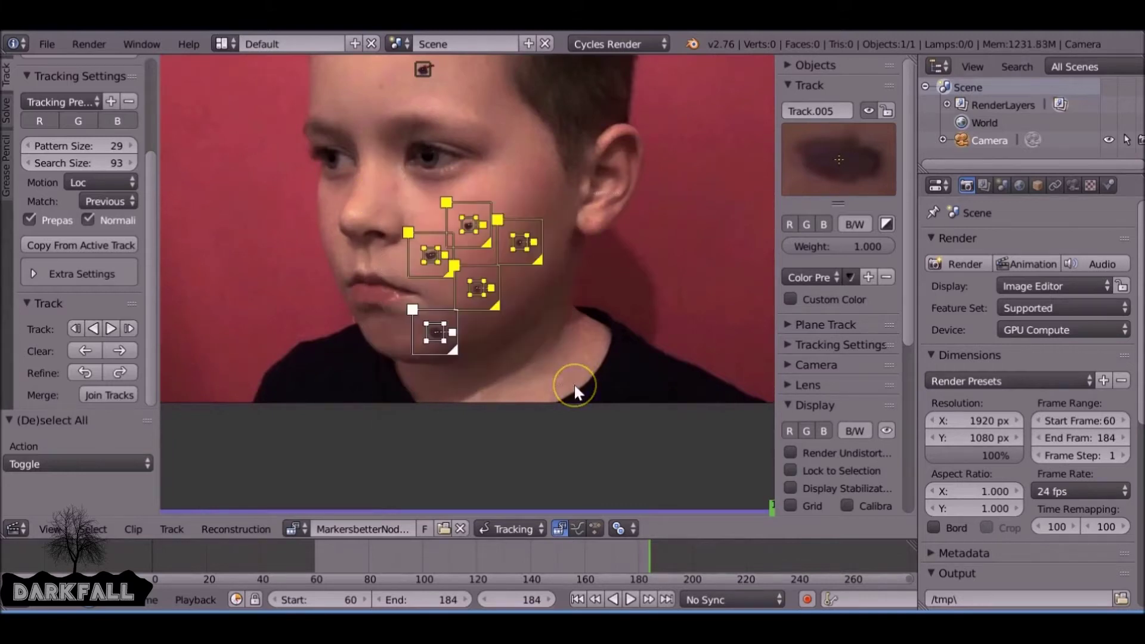
{"action": "left_click", "coordinate": [96, 327]}
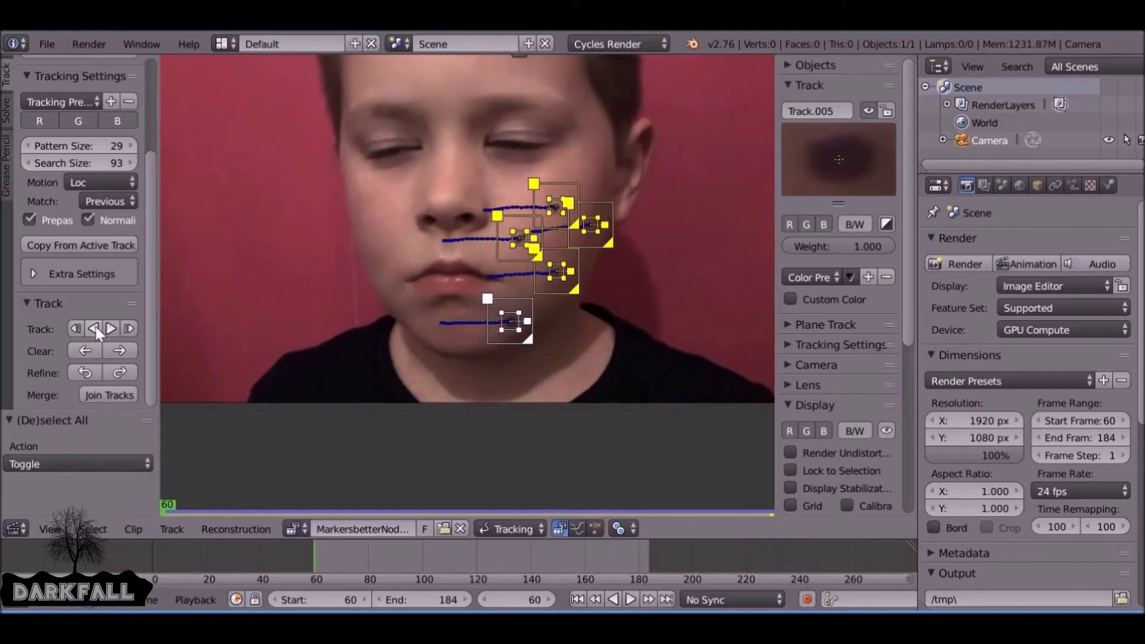
Scrub through the clip to review the cheek and chin tracks, and return to start frame 60.
{"action": "left_click_drag", "start_coordinate": [317, 556], "coordinate": [501, 557]}
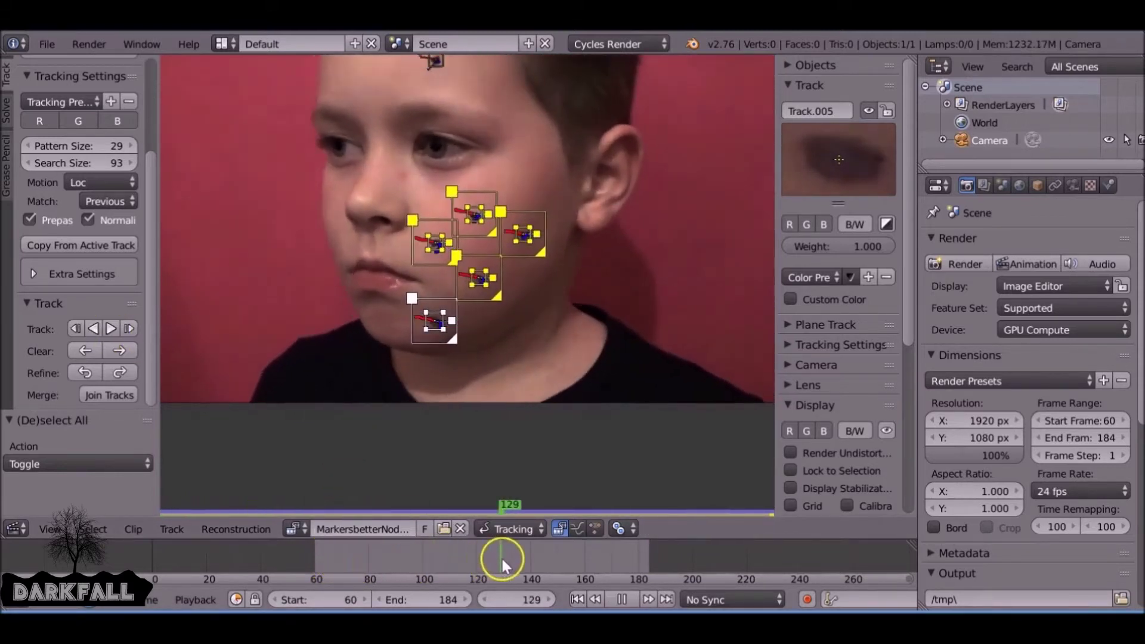
{"action": "left_click", "coordinate": [578, 600]}
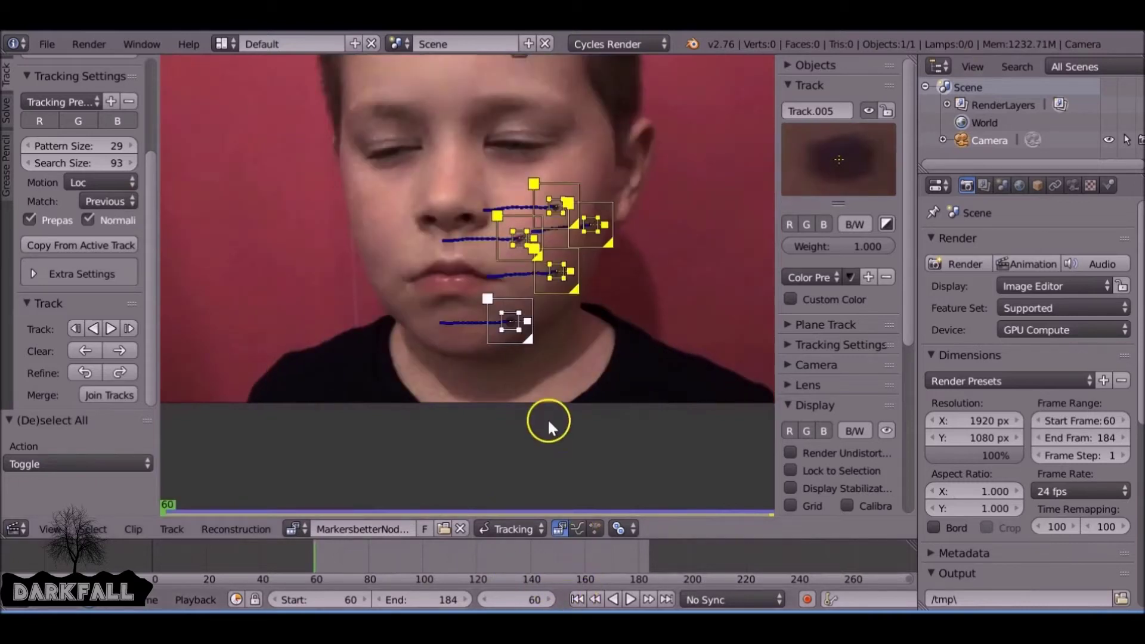
{"action": "mouse_move", "coordinate": [520, 265]}
{"action": "middle_mouse_down"}
{"action": "mouse_move", "coordinate": [494, 326]}
{"action": "mouse_move", "coordinate": [502, 366]}
{"action": "middle_mouse_up"}
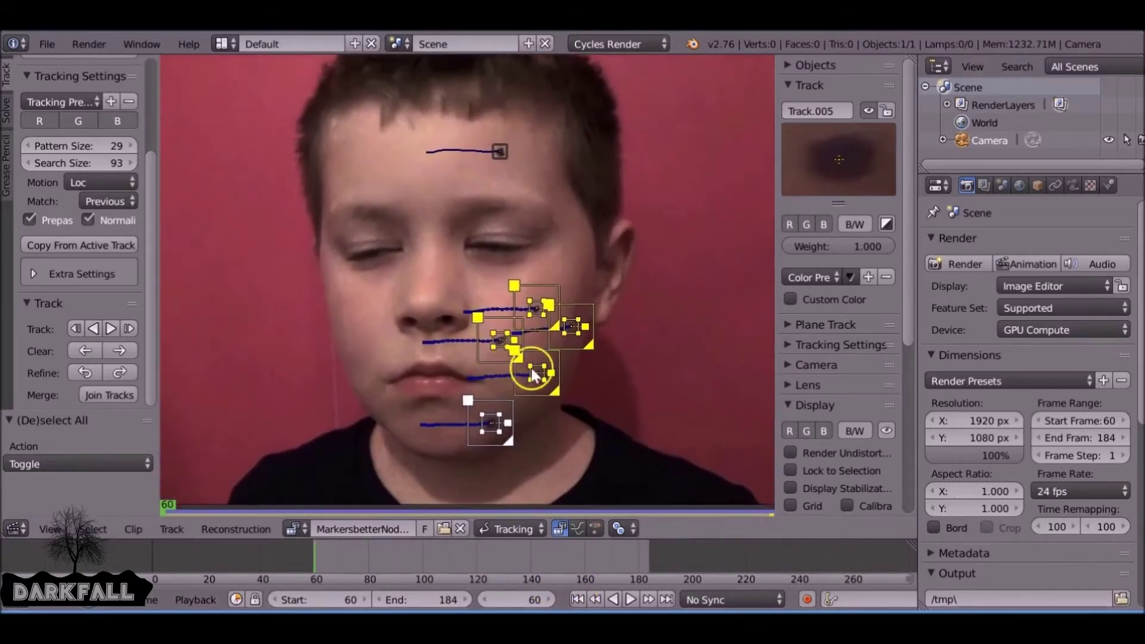
{"action": "scroll", "coordinate": [552, 375], "scroll_direction": "down", "scroll_amount": 1}
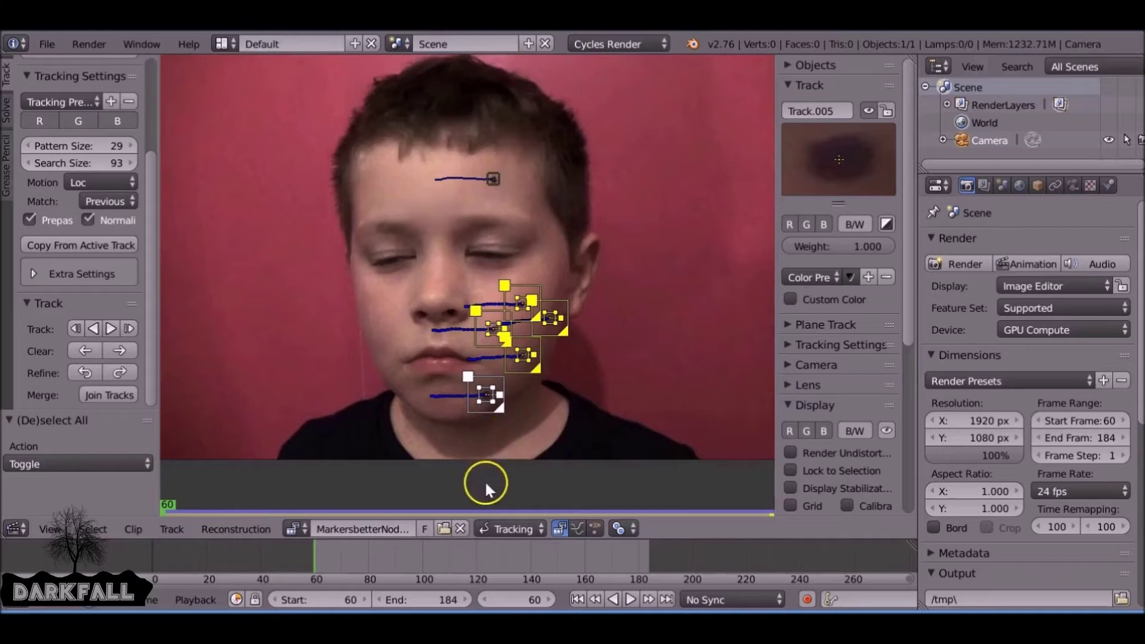
Switch the clip editor to Mask mode and select the forehead marker.
{"action": "left_click", "coordinate": [501, 523]}
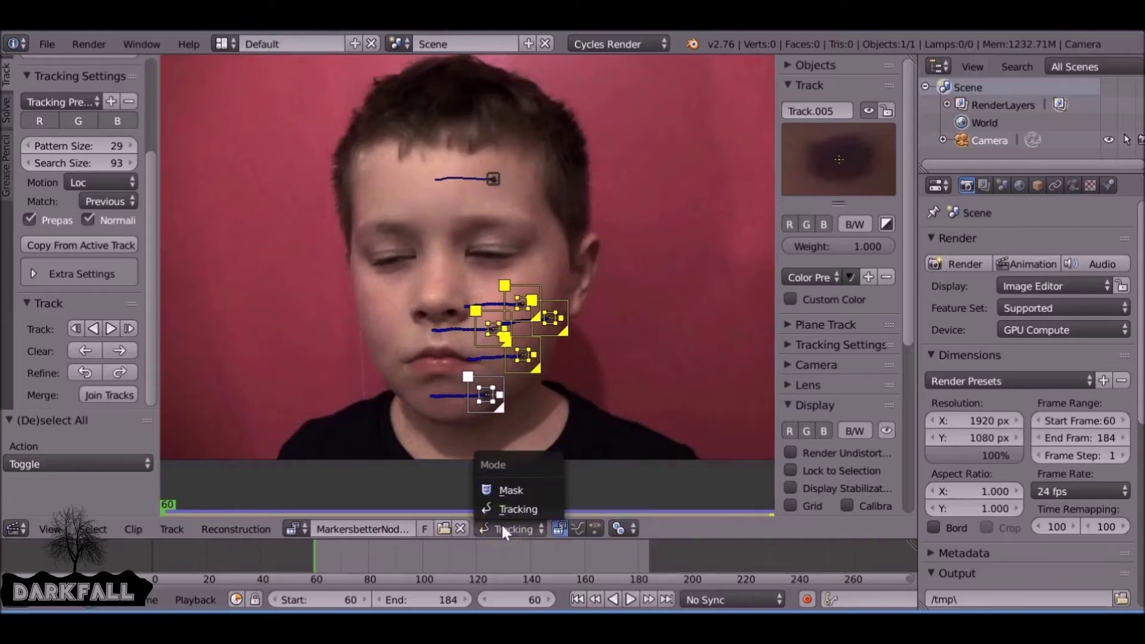
{"action": "left_click", "coordinate": [513, 491]}
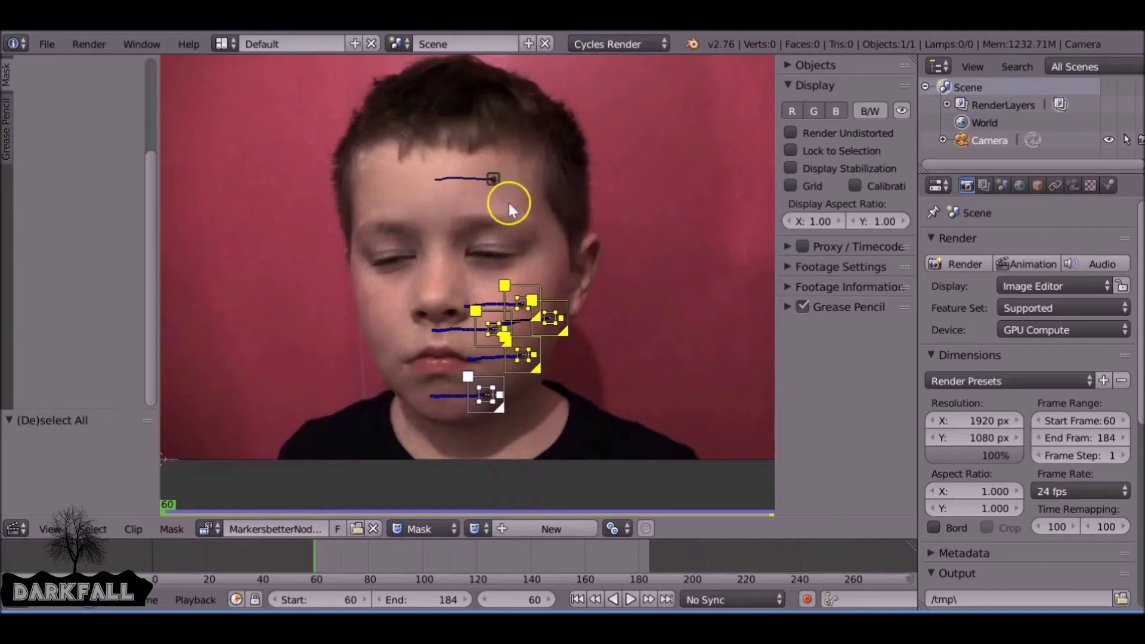
{"action": "right_click", "coordinate": [569, 315]}
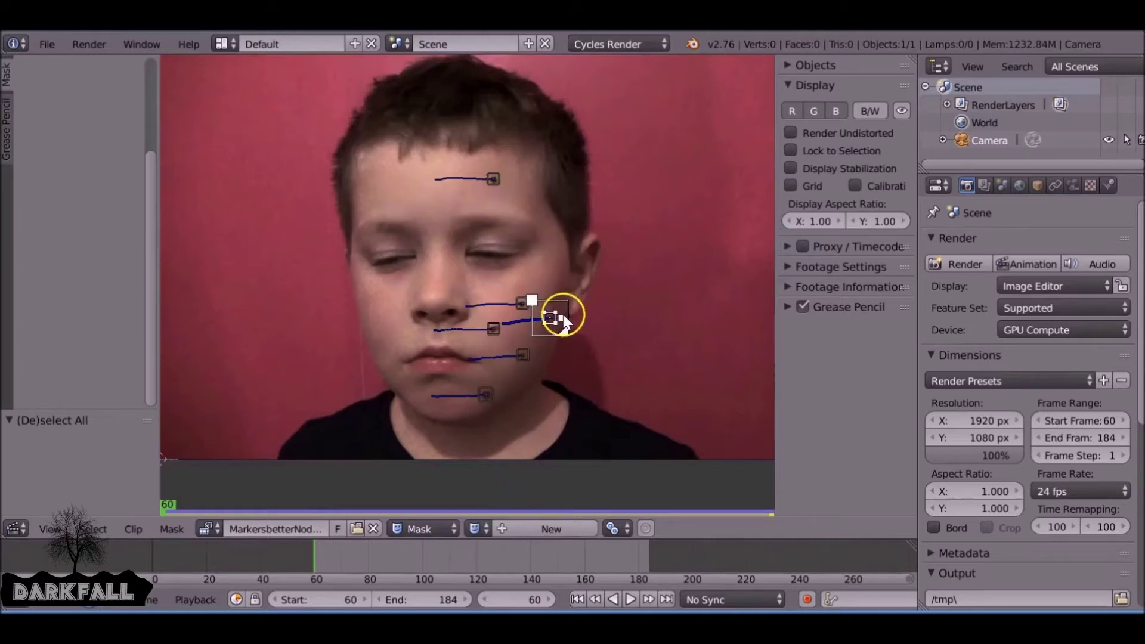
{"action": "right_click", "coordinate": [517, 298]}
{"action": "right_click", "coordinate": [489, 326]}
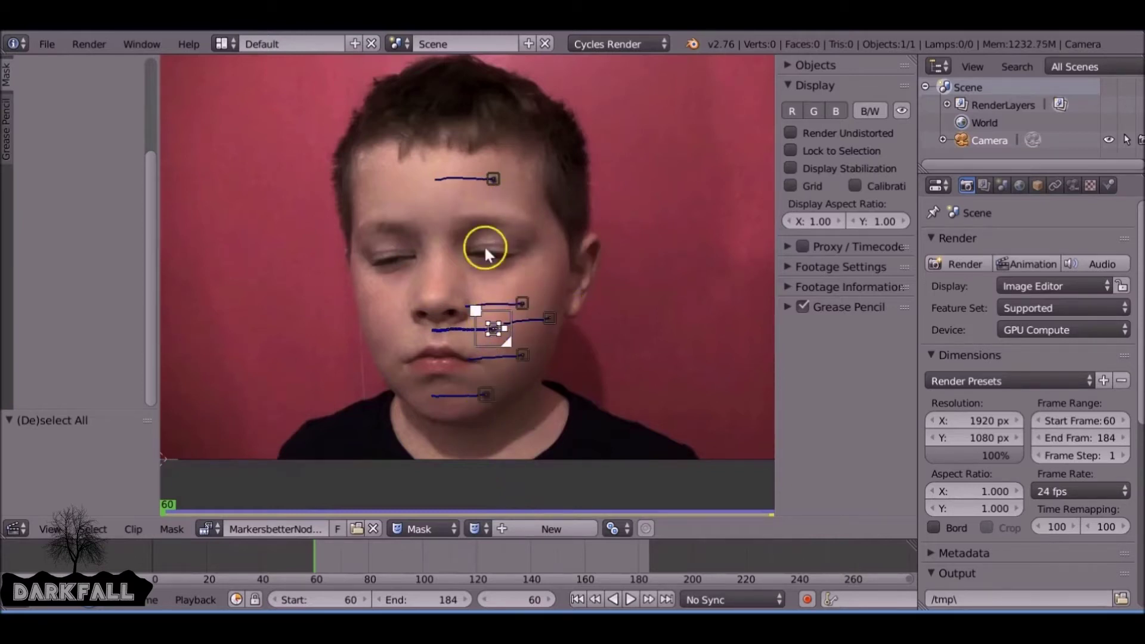
{"action": "right_click", "coordinate": [493, 179]}
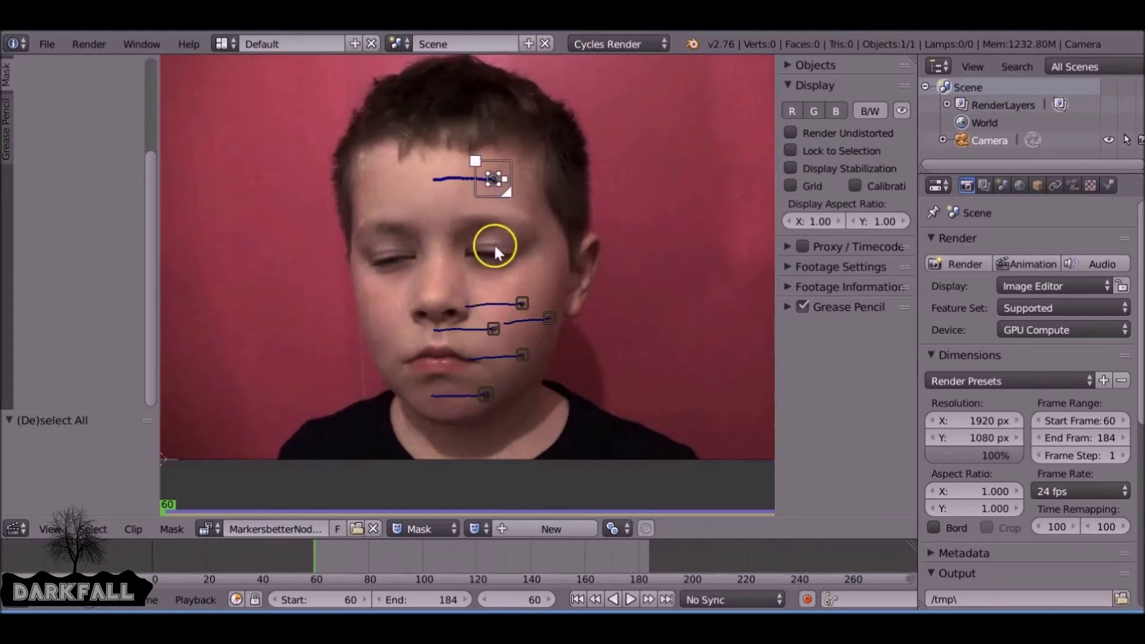
Hide the clip editor's properties region and place the 2D cursor at the centre of the forehead dot.
{"action": "scroll", "coordinate": [98, 207], "scroll_direction": "up", "scroll_amount": 5}
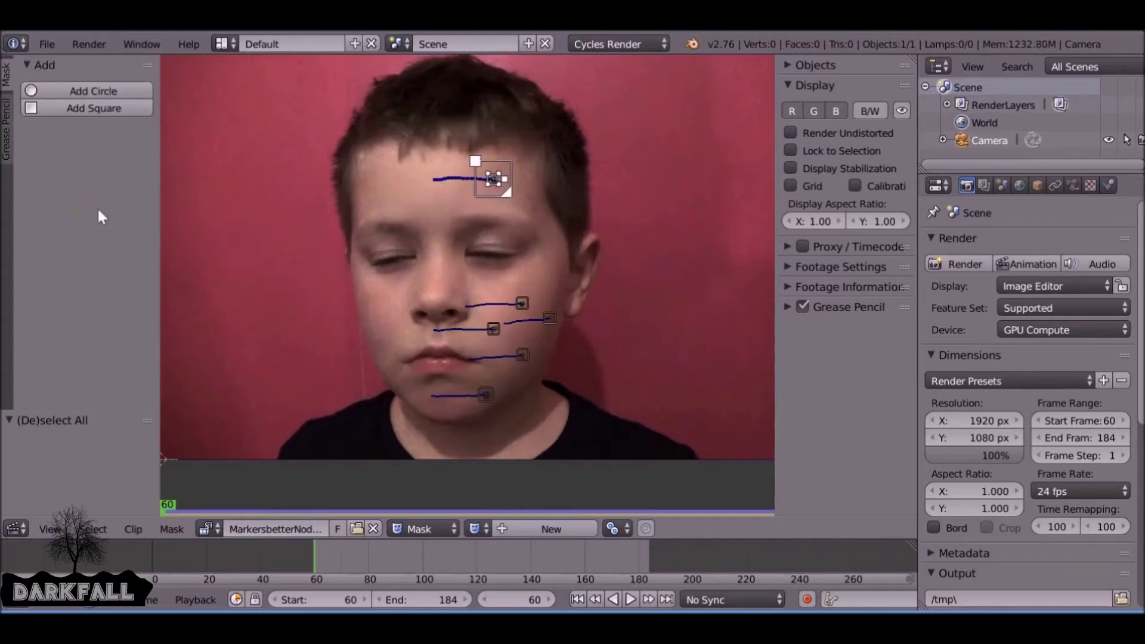
{"action": "middle_click_drag", "start_coordinate": [598, 203], "coordinate": [593, 300]}
{"action": "scroll", "coordinate": [593, 301], "scroll_direction": "up", "scroll_amount": 4}
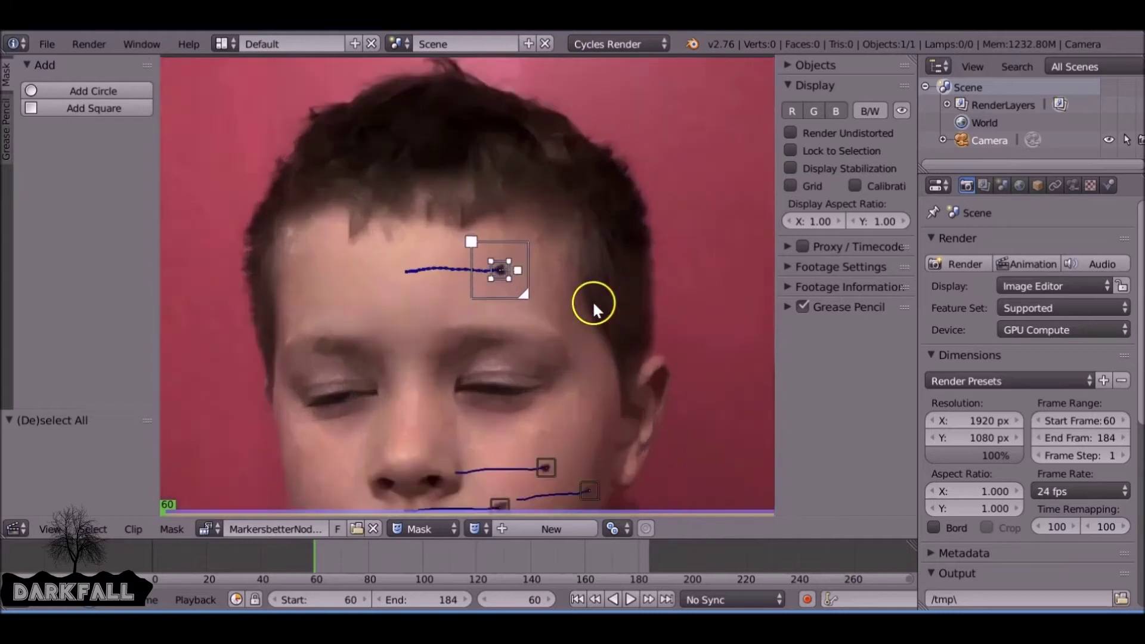
{"action": "scroll", "coordinate": [557, 323], "scroll_direction": "up", "scroll_amount": 2}
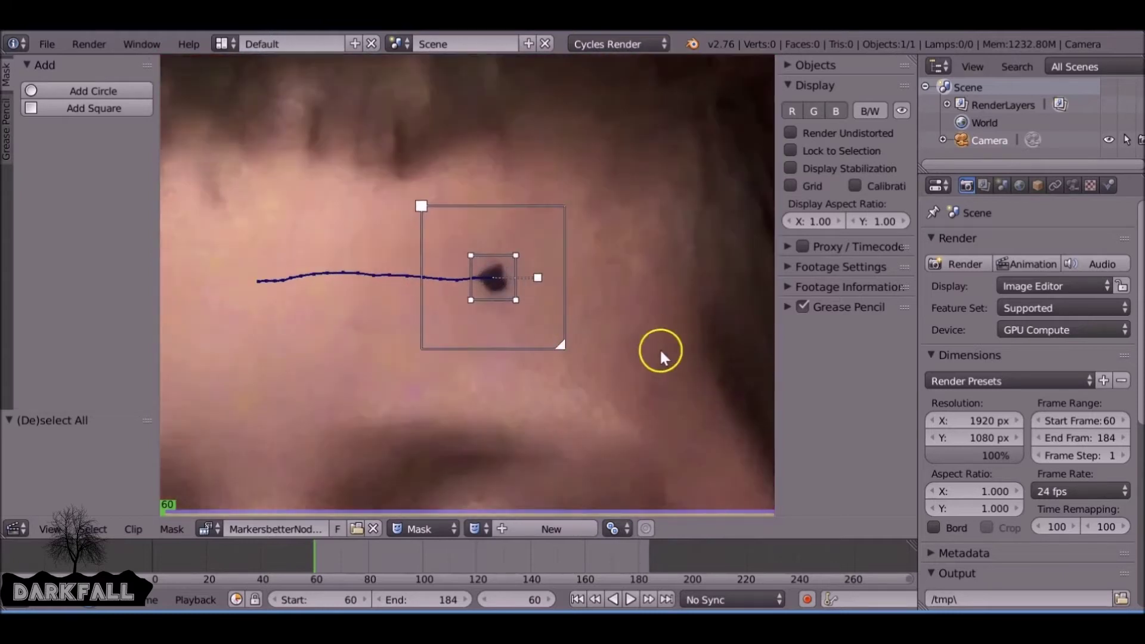
{"action": "key", "text": "n"}
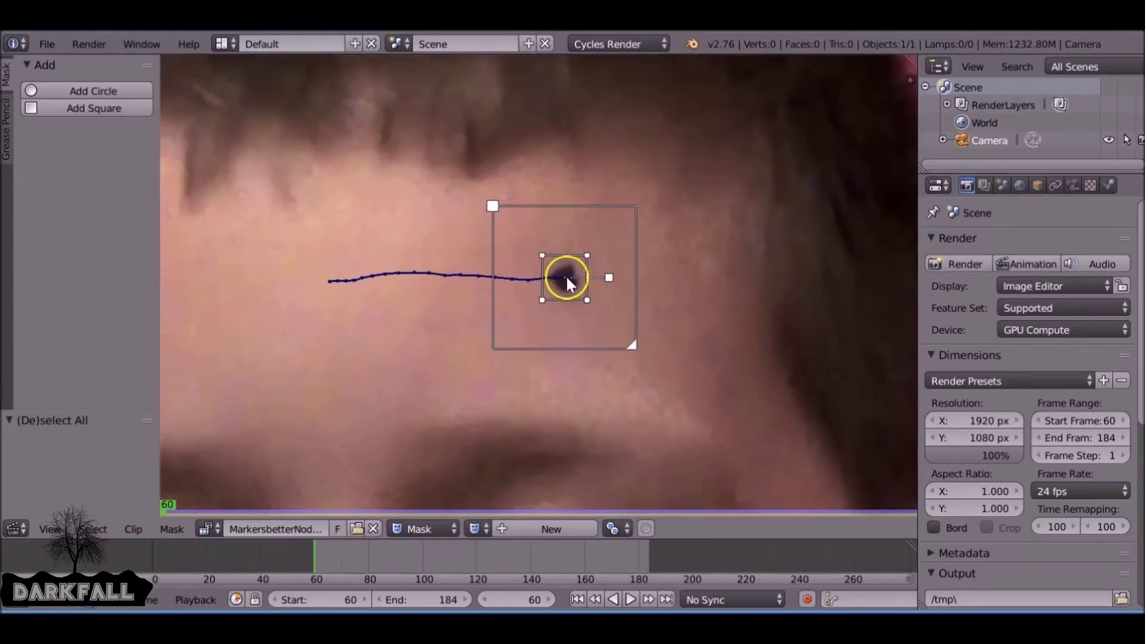
{"action": "middle_click_drag", "start_coordinate": [582, 285], "coordinate": [559, 287]}
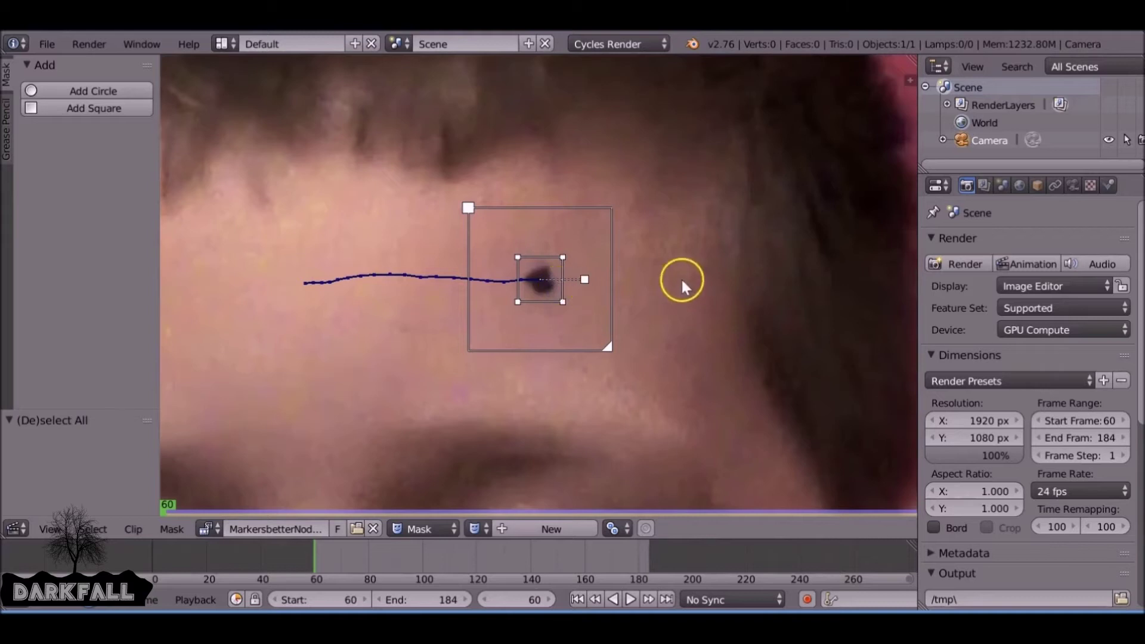
{"action": "left_click", "coordinate": [647, 277]}
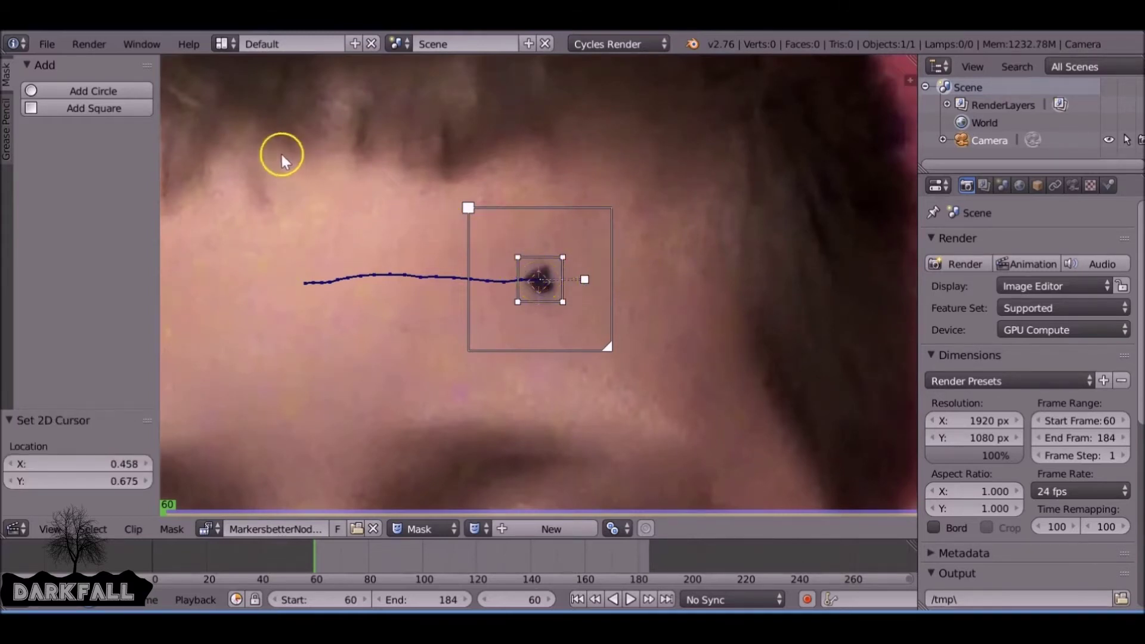
Add a circle mask at the forehead dot and set its size to 31.4 so it closely surrounds the dot.
{"action": "left_click", "coordinate": [113, 92]}
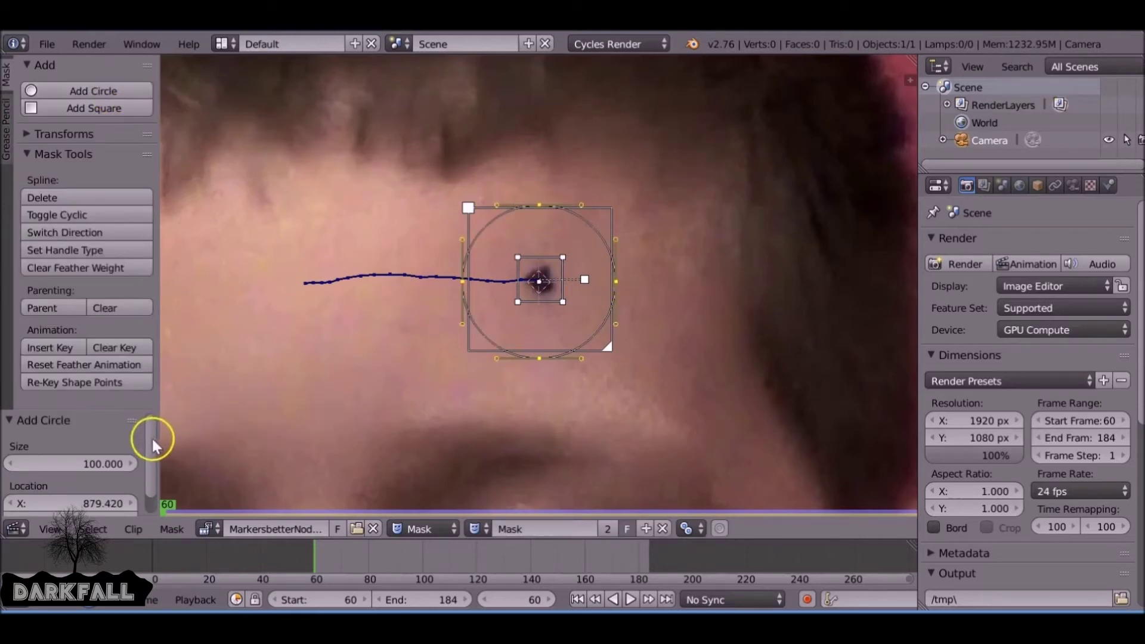
{"action": "scroll", "coordinate": [150, 455], "scroll_direction": "down", "scroll_amount": 1}
{"action": "left_click_drag", "start_coordinate": [123, 410], "coordinate": [127, 314]}
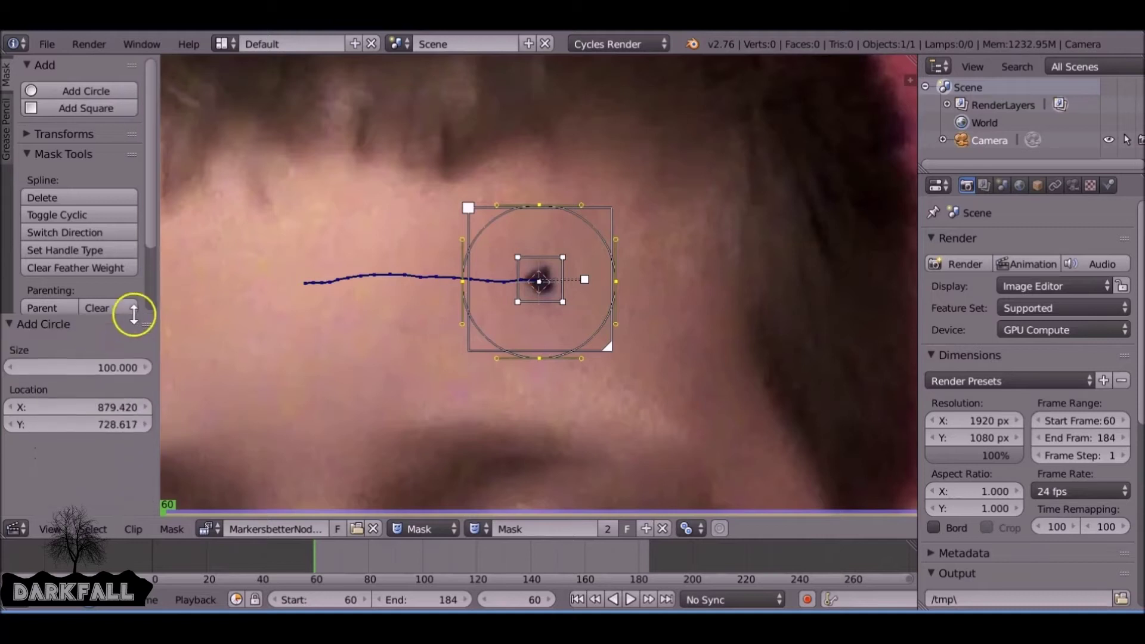
{"action": "left_click_drag", "start_coordinate": [98, 366], "coordinate": [87, 363]}
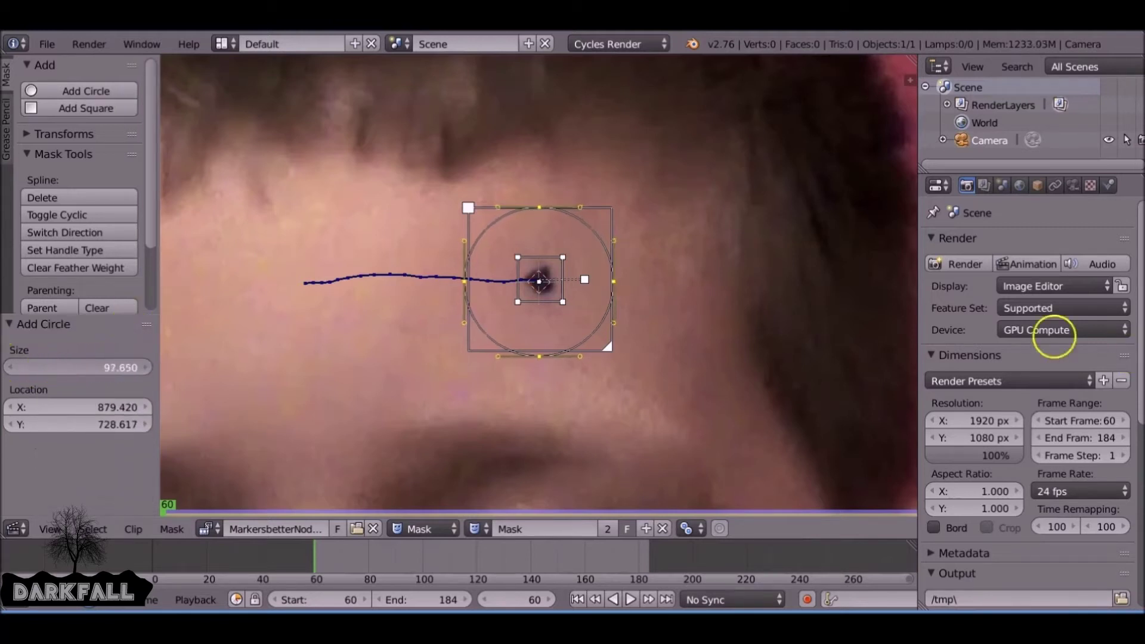
{"action": "left_click_drag", "start_coordinate": [813, 291], "coordinate": [685, 270]}
{"action": "scroll", "coordinate": [577, 247], "scroll_direction": "up", "scroll_amount": 4}
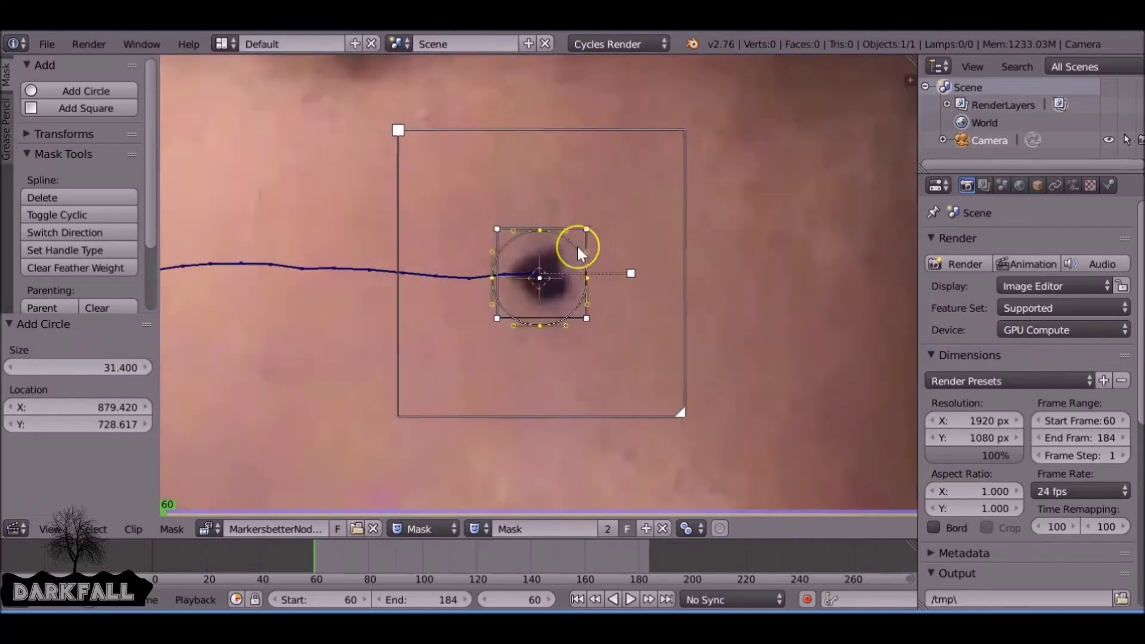
{"action": "scroll", "coordinate": [578, 245], "scroll_direction": "up", "scroll_amount": 2}
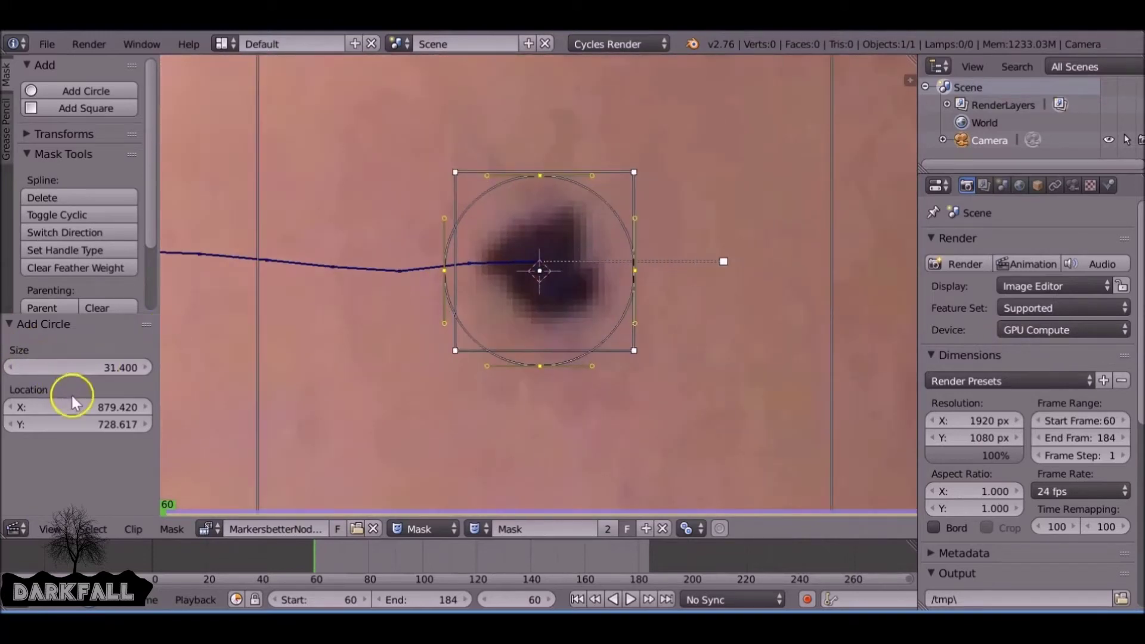
Set the forehead circle mask's X location to 880.890, scrub through the clip to check the mask, and return to start frame 60.
{"action": "mouse_move", "coordinate": [87, 409]}
{"action": "left_mouse_down"}
{"action": "mouse_move", "coordinate": [134, 391]}
{"action": "mouse_move", "coordinate": [184, 396]}
{"action": "mouse_move", "coordinate": [79, 416]}
{"action": "left_mouse_up"}
{"action": "scroll", "coordinate": [310, 365], "scroll_direction": "down", "scroll_amount": 6}
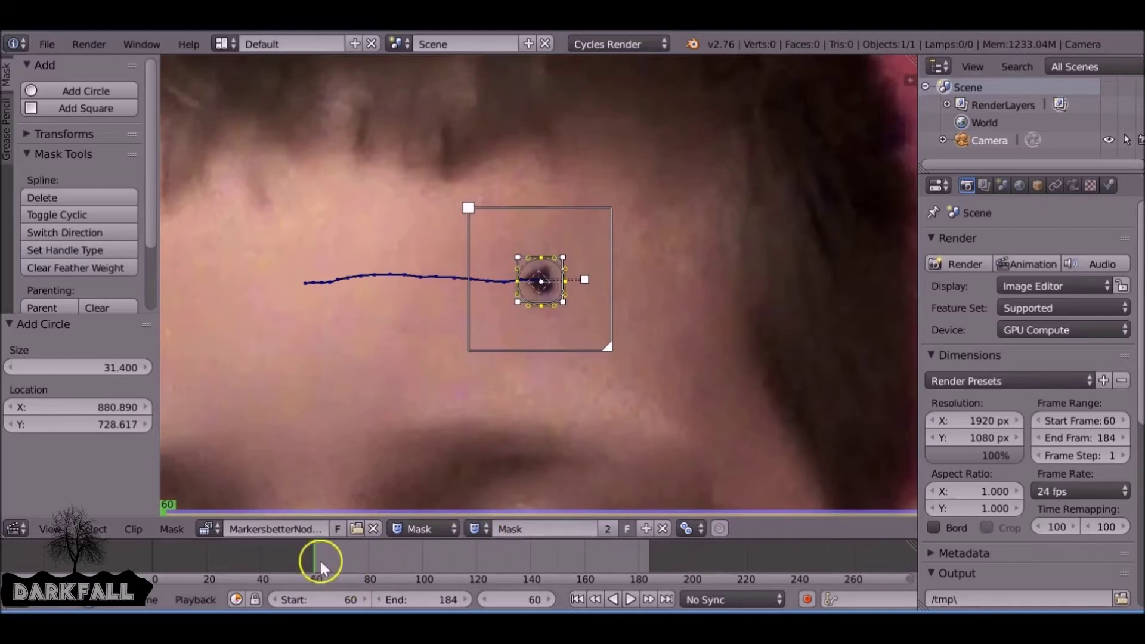
{"action": "left_click_drag", "start_coordinate": [319, 560], "coordinate": [528, 560]}
{"action": "left_click", "coordinate": [583, 596]}
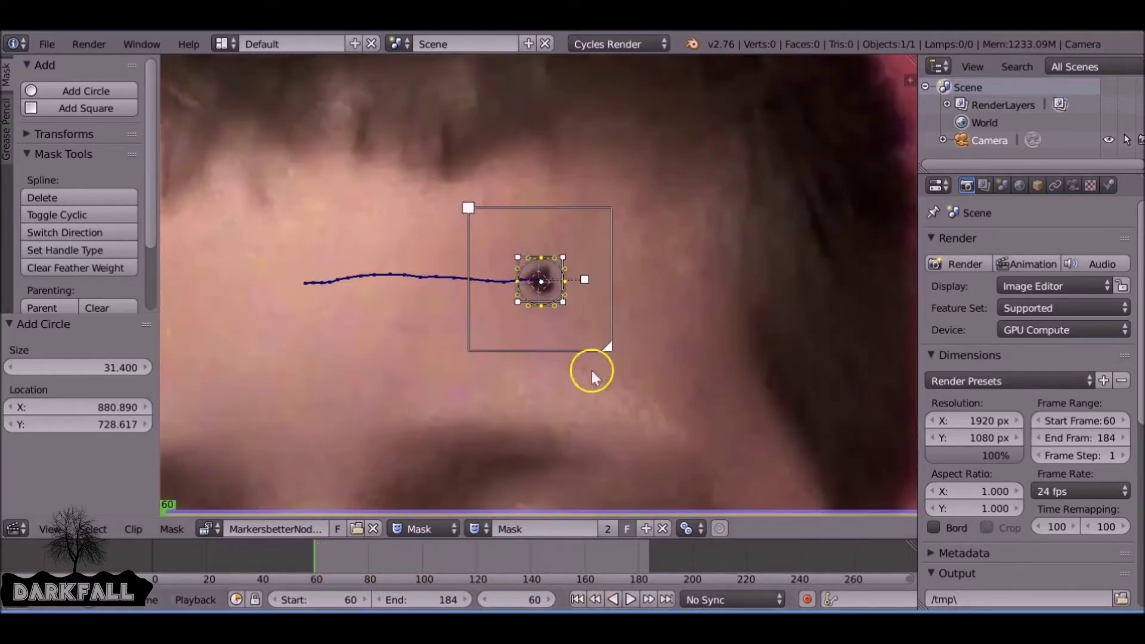
Select the forehead marker and all points of its circle mask, and parent the mask to the marker.
{"action": "scroll", "coordinate": [521, 367], "scroll_direction": "down", "scroll_amount": 8}
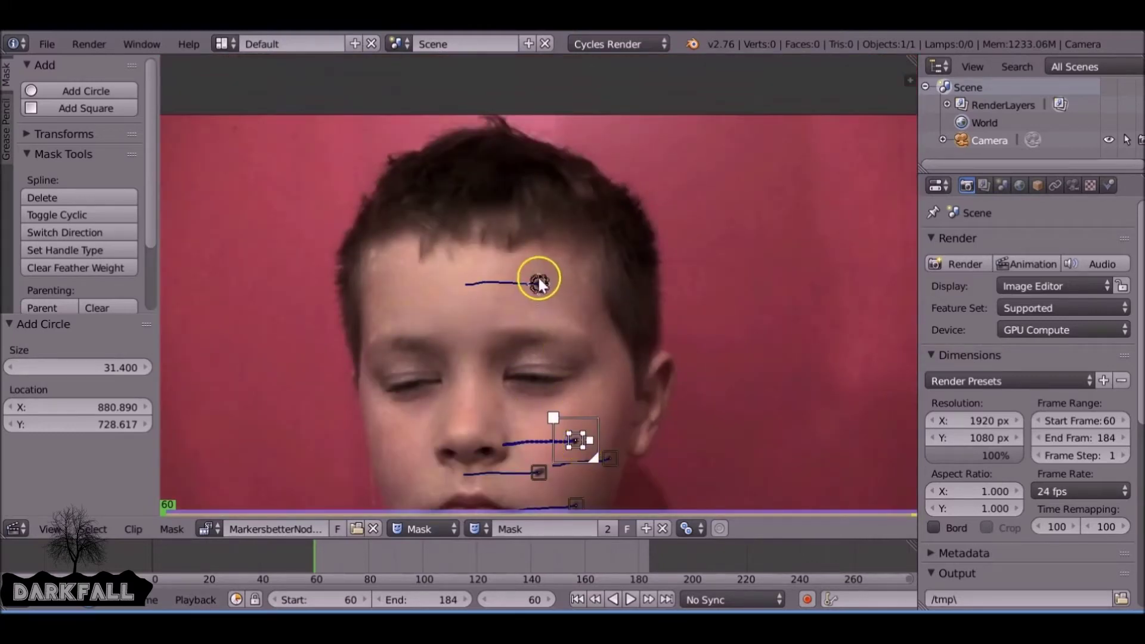
{"action": "scroll", "coordinate": [535, 272], "scroll_direction": "up", "scroll_amount": 6}
{"action": "scroll", "coordinate": [541, 273], "scroll_direction": "up", "scroll_amount": 3}
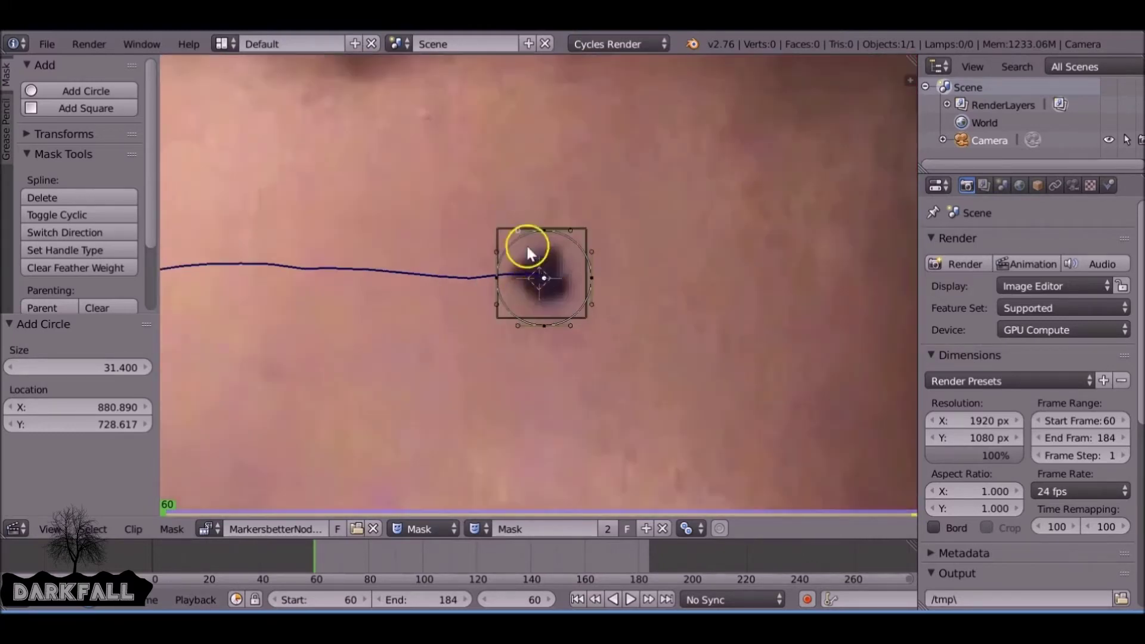
{"action": "right_click", "coordinate": [499, 224]}
{"action": "key", "text": "a"}
{"action": "key", "text": "b"}
{"action": "left_click_drag", "start_coordinate": [455, 191], "coordinate": [500, 236]}
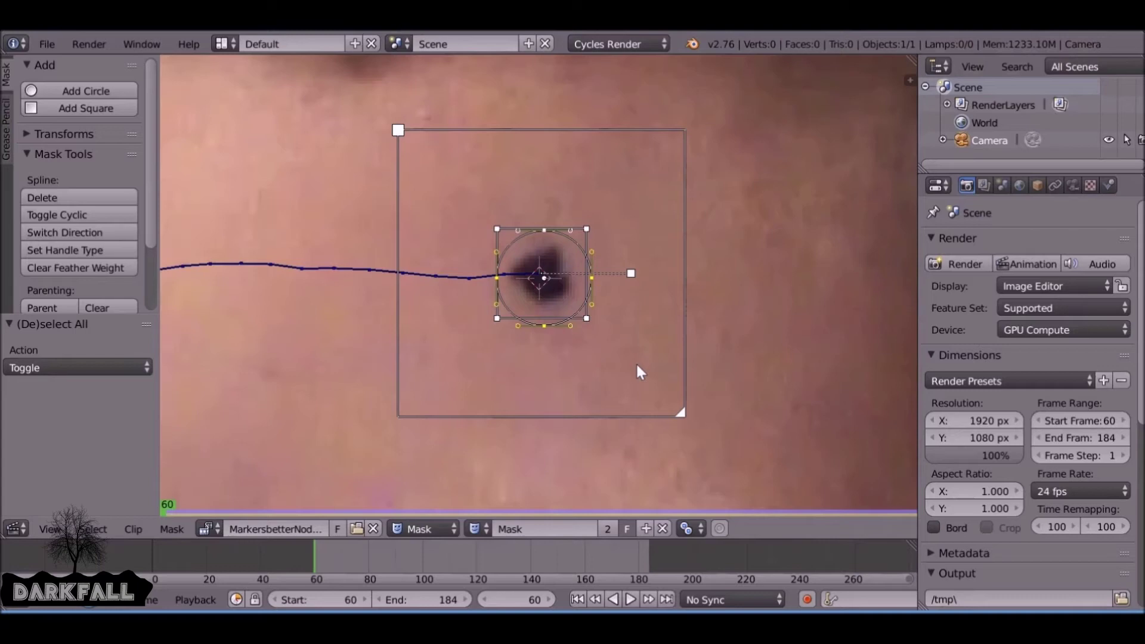
{"action": "key", "text": "ctrl+p"}
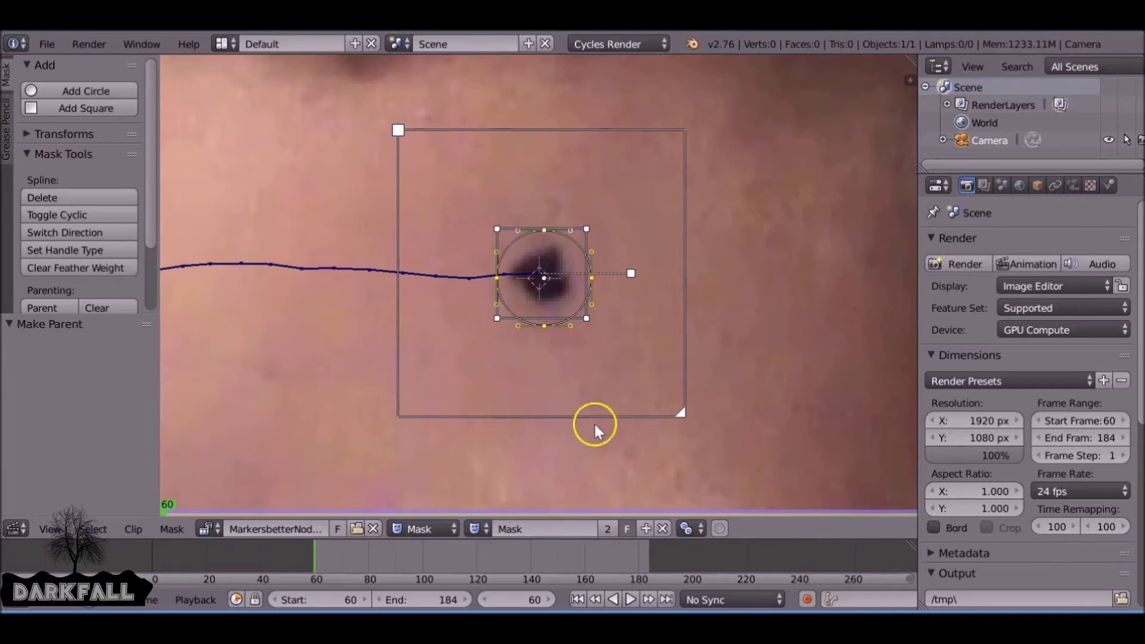
Scrub the clip to check how the forehead mask follows its dot, and return to start frame 60.
{"action": "left_click_drag", "start_coordinate": [315, 560], "coordinate": [375, 572]}
{"action": "scroll", "coordinate": [424, 401], "scroll_direction": "down", "scroll_amount": 2}
{"action": "left_click", "coordinate": [578, 600]}
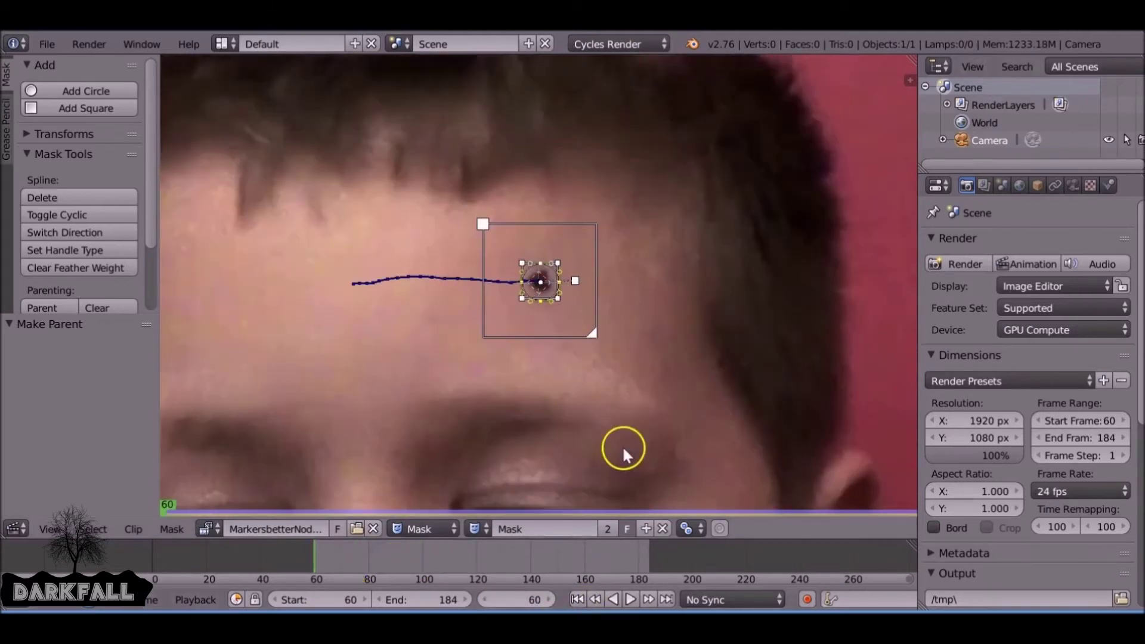
Select the upper cheek marker and add a circle mask at its dot with size 26.310 and location X 954.180, Y 404.540.
{"action": "mouse_move", "coordinate": [608, 441]}
{"action": "middle_mouse_down"}
{"action": "mouse_move", "coordinate": [501, 179]}
{"action": "mouse_move", "coordinate": [475, 13]}
{"action": "middle_mouse_up"}
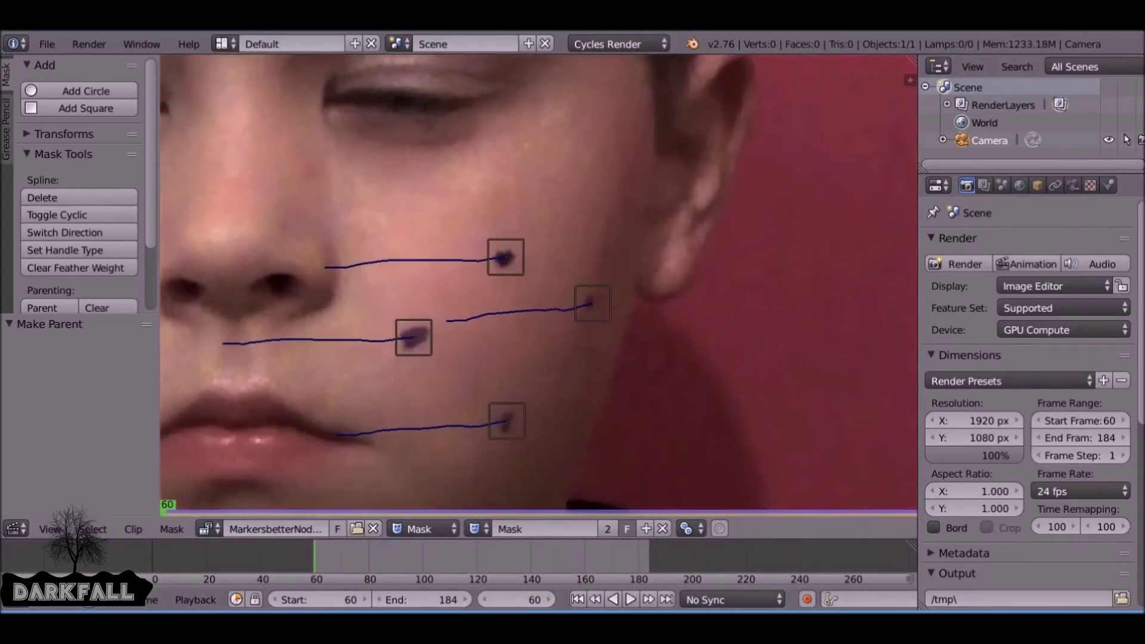
{"action": "scroll", "coordinate": [554, 209], "scroll_direction": "up", "scroll_amount": 3}
{"action": "right_click", "coordinate": [509, 203]}
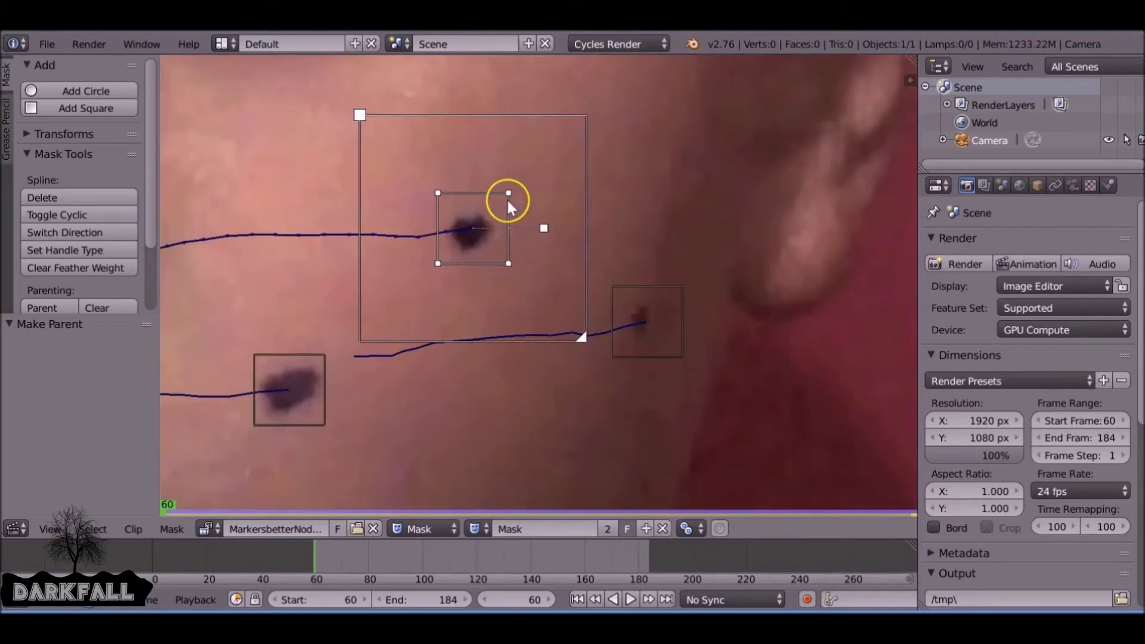
{"action": "left_click", "coordinate": [470, 230]}
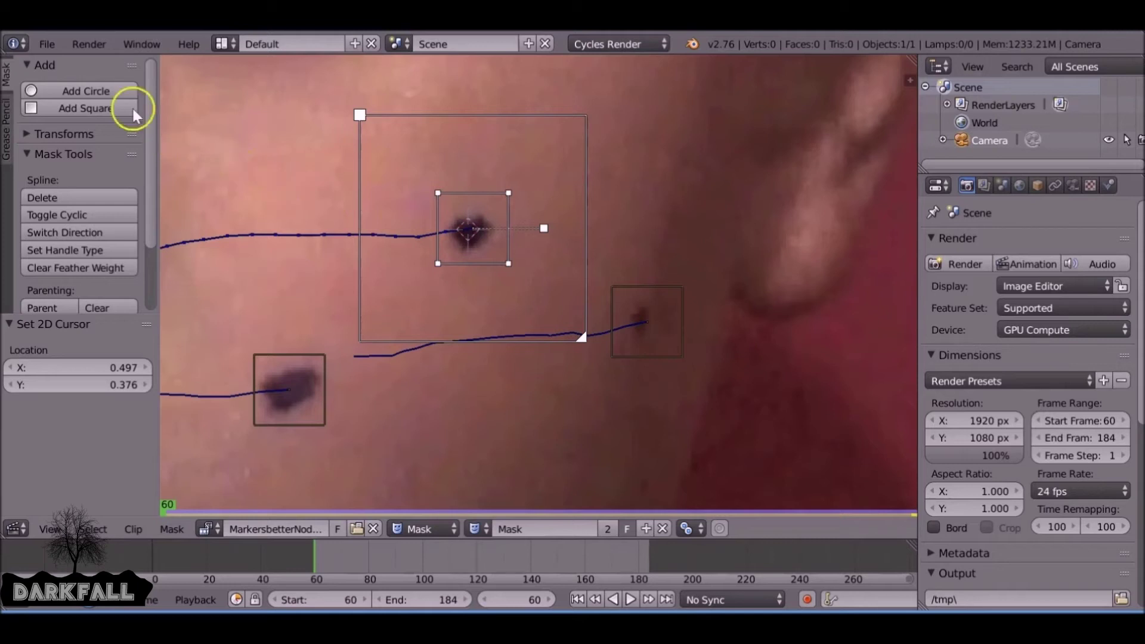
{"action": "left_click", "coordinate": [94, 90]}
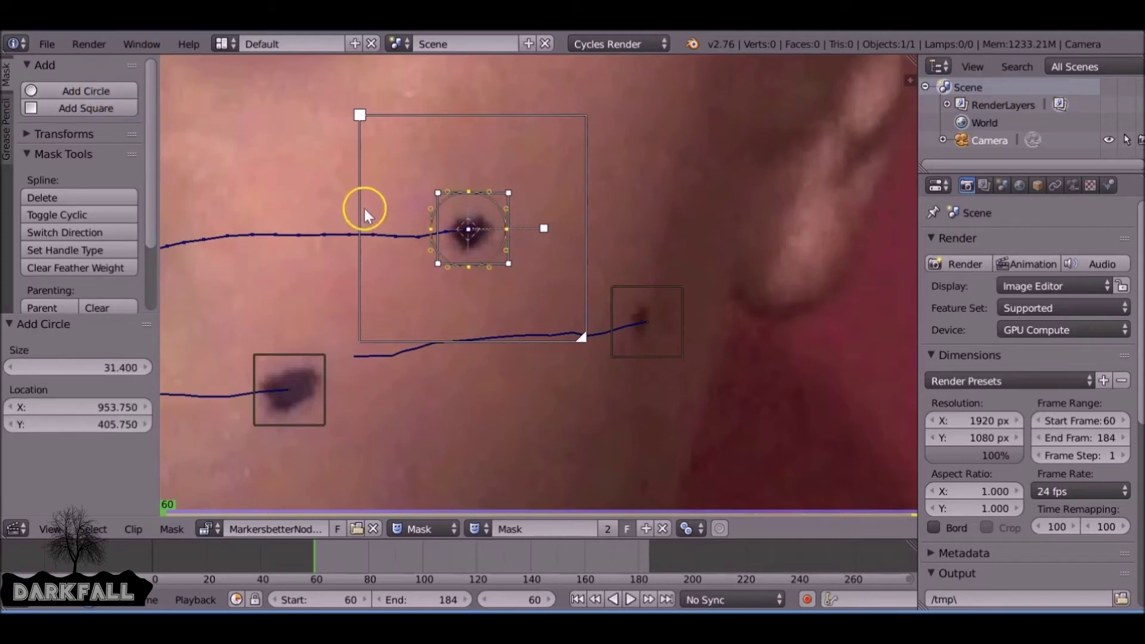
{"action": "scroll", "coordinate": [370, 211], "scroll_direction": "up", "scroll_amount": 3}
{"action": "left_click_drag", "start_coordinate": [97, 365], "coordinate": [33, 418]}
{"action": "scroll", "coordinate": [537, 276], "scroll_direction": "down", "scroll_amount": 5}
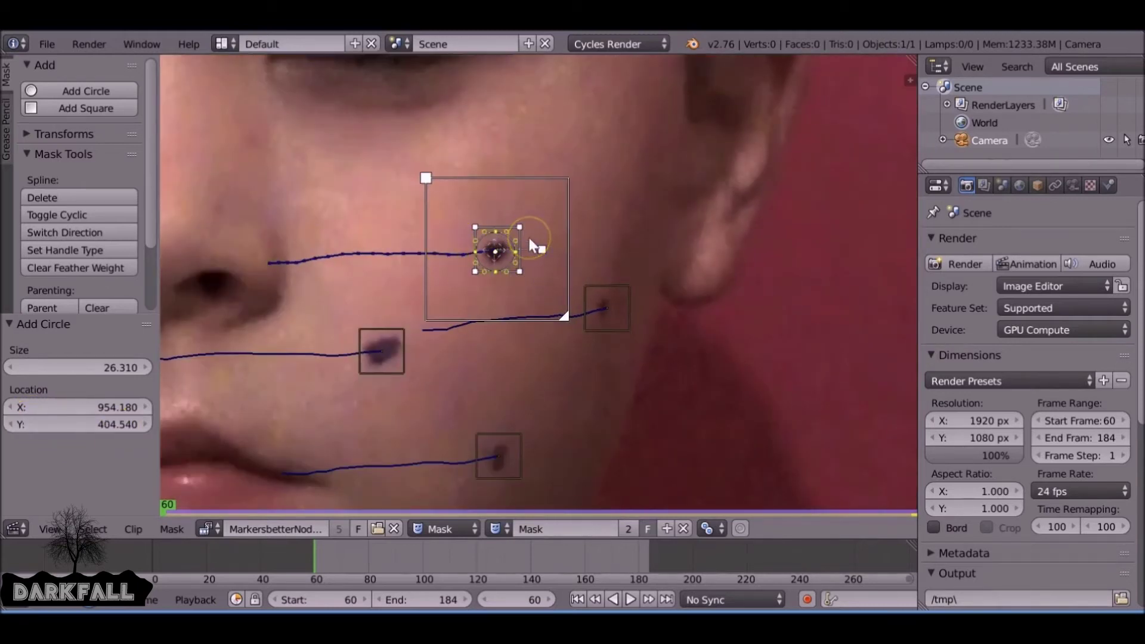
Parent the upper cheek mask to its marker, scrub the clip to check it, and return to start frame 60.
{"action": "key", "text": "ctrl+p"}
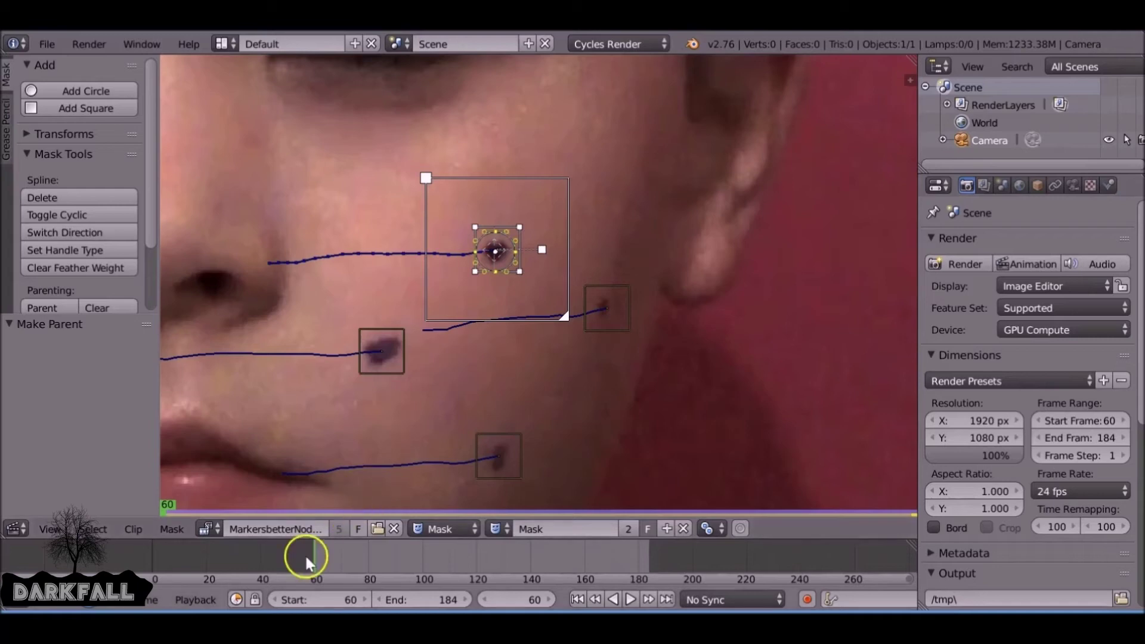
{"action": "left_click_drag", "start_coordinate": [317, 561], "coordinate": [352, 568]}
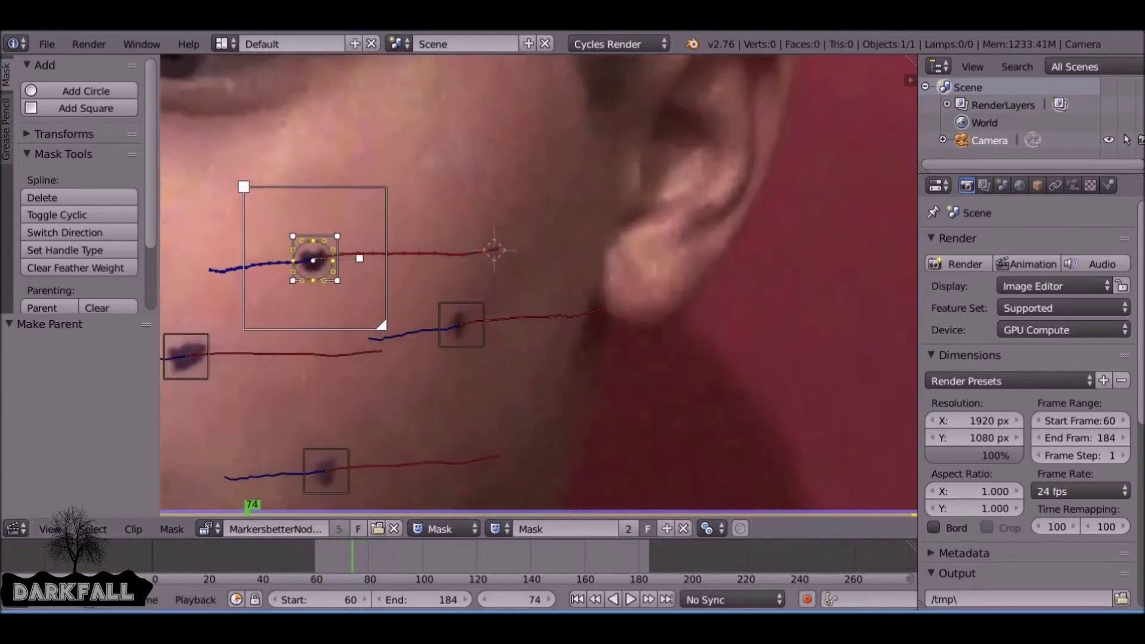
{"action": "left_click", "coordinate": [579, 600]}
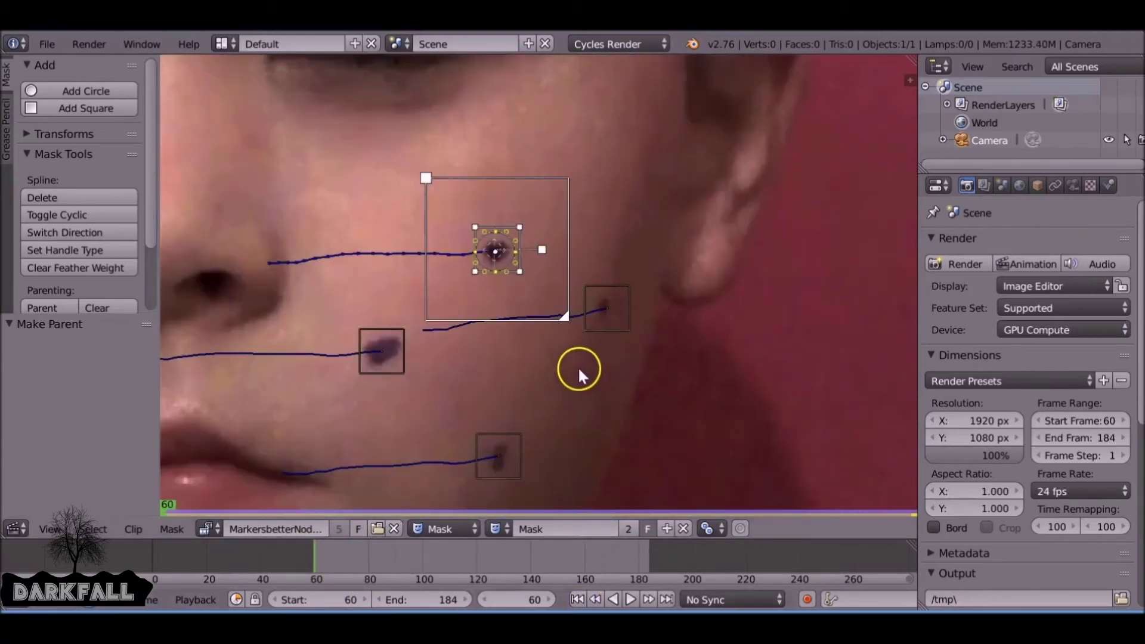
Select the marker on the outer cheek below the ear and add a circle mask of size 19.420 at its dot.
{"action": "middle_click_drag", "start_coordinate": [479, 394], "coordinate": [465, 261]}
{"action": "scroll", "coordinate": [468, 261], "scroll_direction": "up", "scroll_amount": 2}
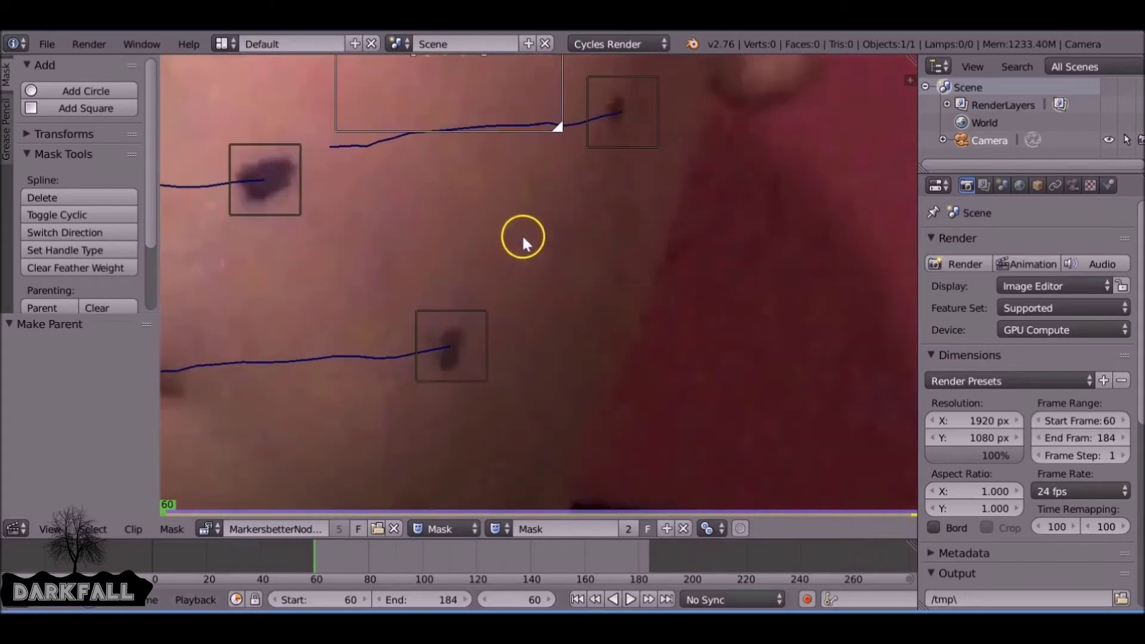
{"action": "middle_click_drag", "start_coordinate": [524, 237], "coordinate": [408, 324]}
{"action": "scroll", "coordinate": [486, 266], "scroll_direction": "up", "scroll_amount": 1}
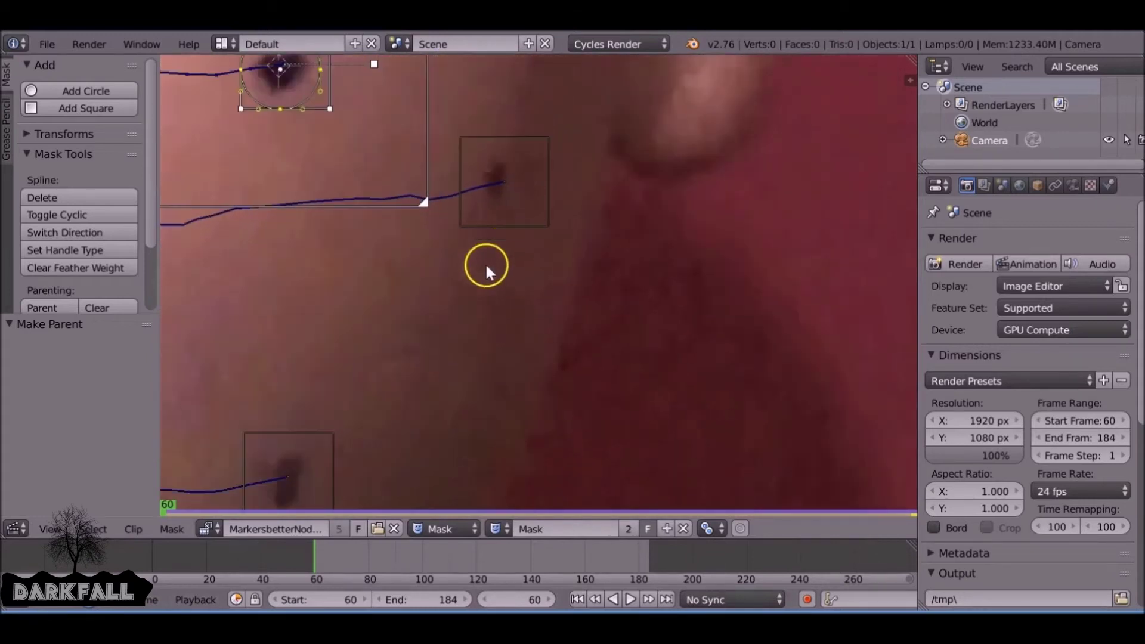
{"action": "right_click", "coordinate": [548, 139]}
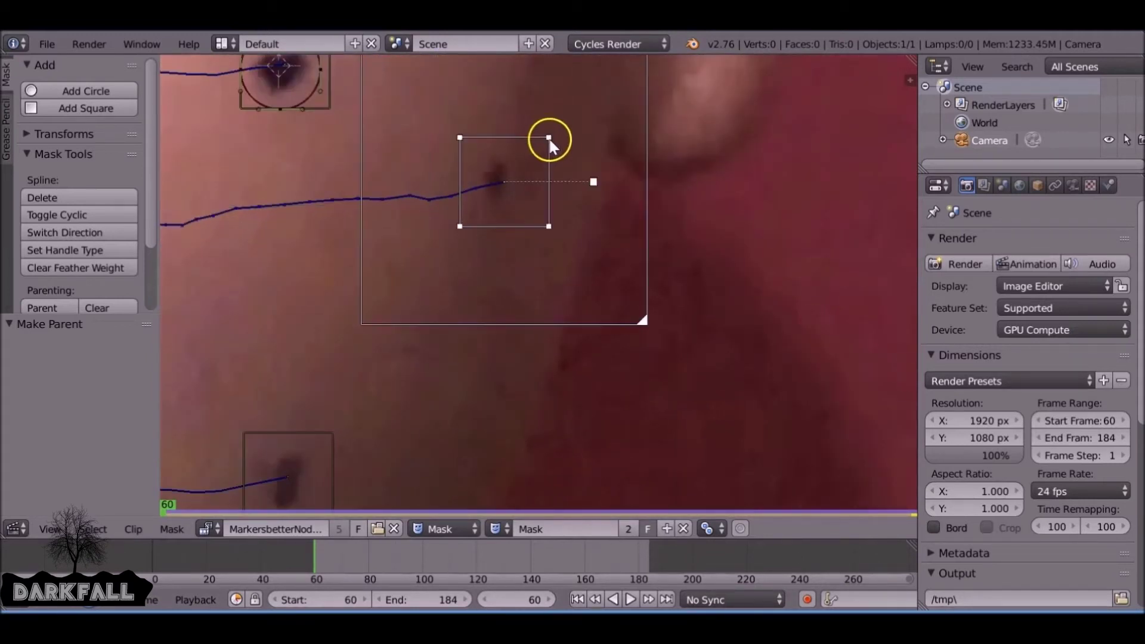
{"action": "left_click", "coordinate": [498, 180]}
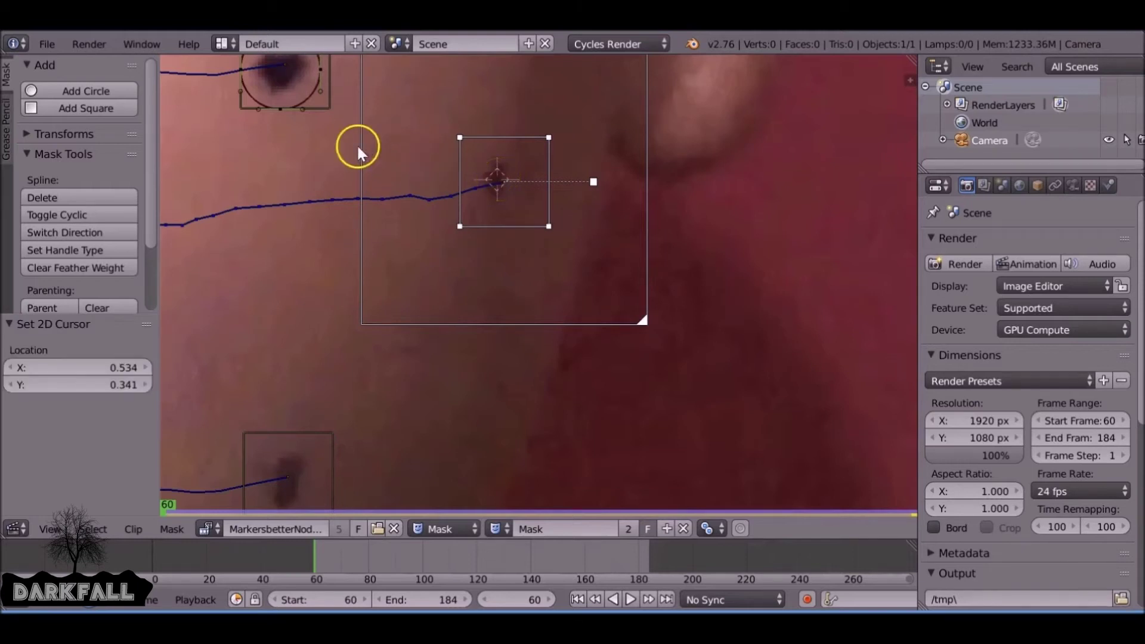
{"action": "left_click", "coordinate": [86, 93]}
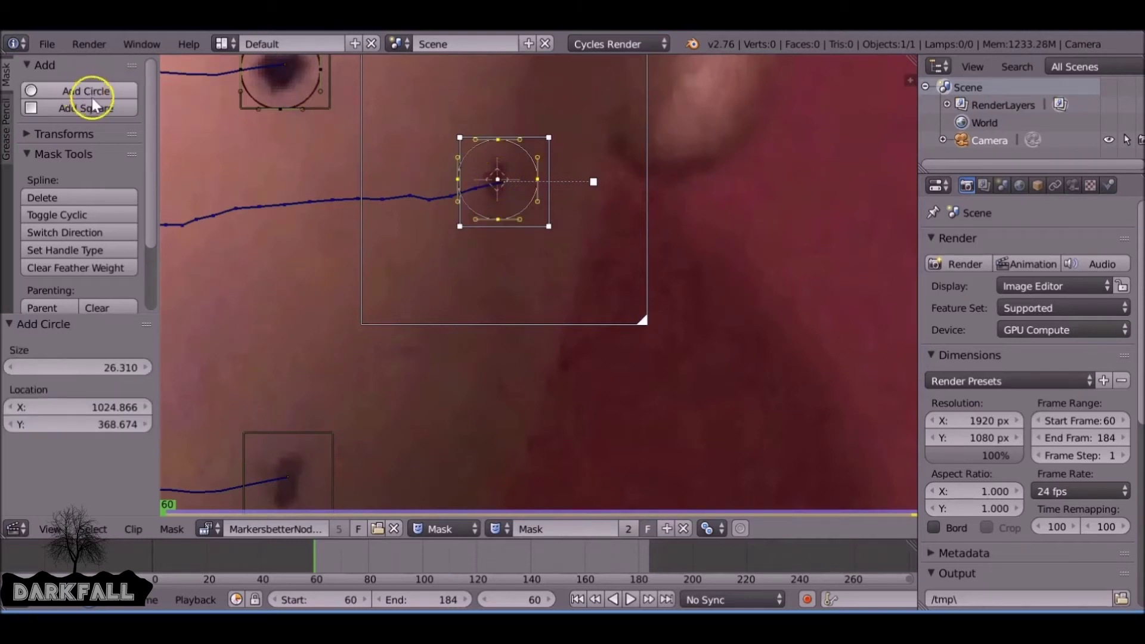
{"action": "left_click_drag", "start_coordinate": [117, 385], "coordinate": [839, 264]}
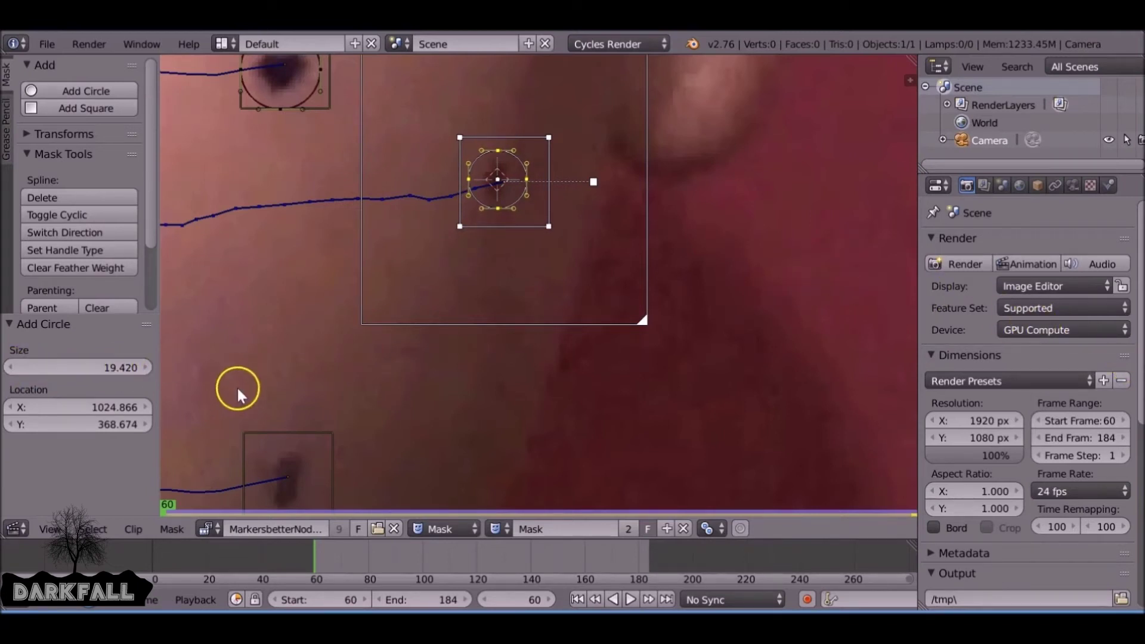
Parent the outer cheek mask to its marker, scrub the clip to check it, and return to start frame 60.
{"action": "key", "text": "ctrl+p"}
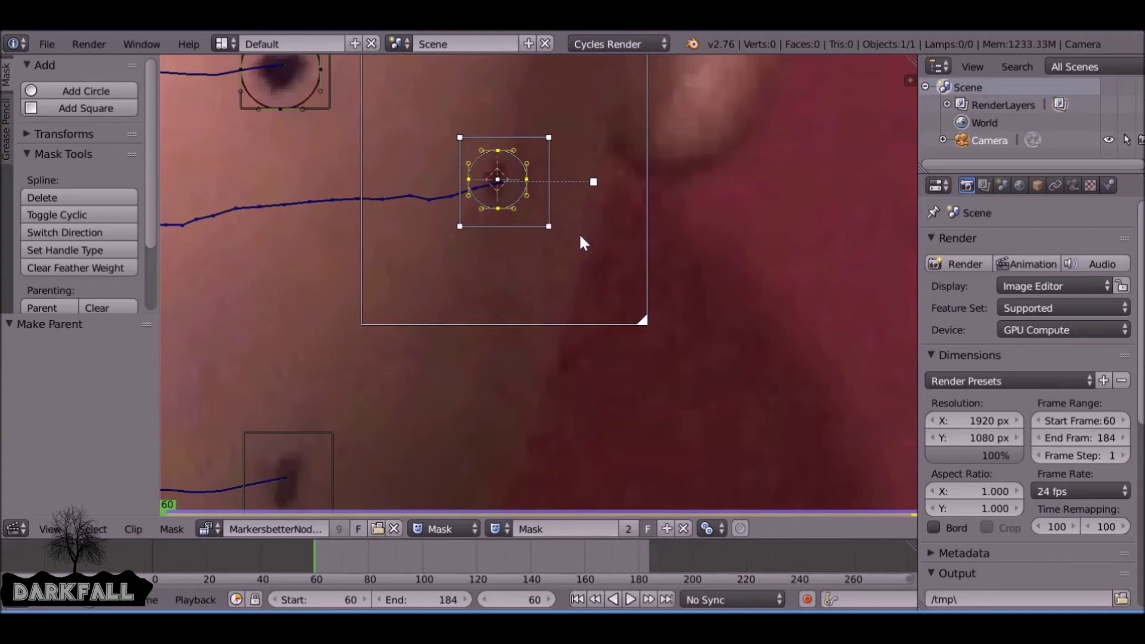
{"action": "scroll", "coordinate": [580, 236], "scroll_direction": "down", "scroll_amount": 4}
{"action": "middle_click_drag", "start_coordinate": [481, 303], "coordinate": [545, 289]}
{"action": "left_click_drag", "start_coordinate": [390, 548], "coordinate": [367, 555]}
{"action": "left_click", "coordinate": [583, 598]}
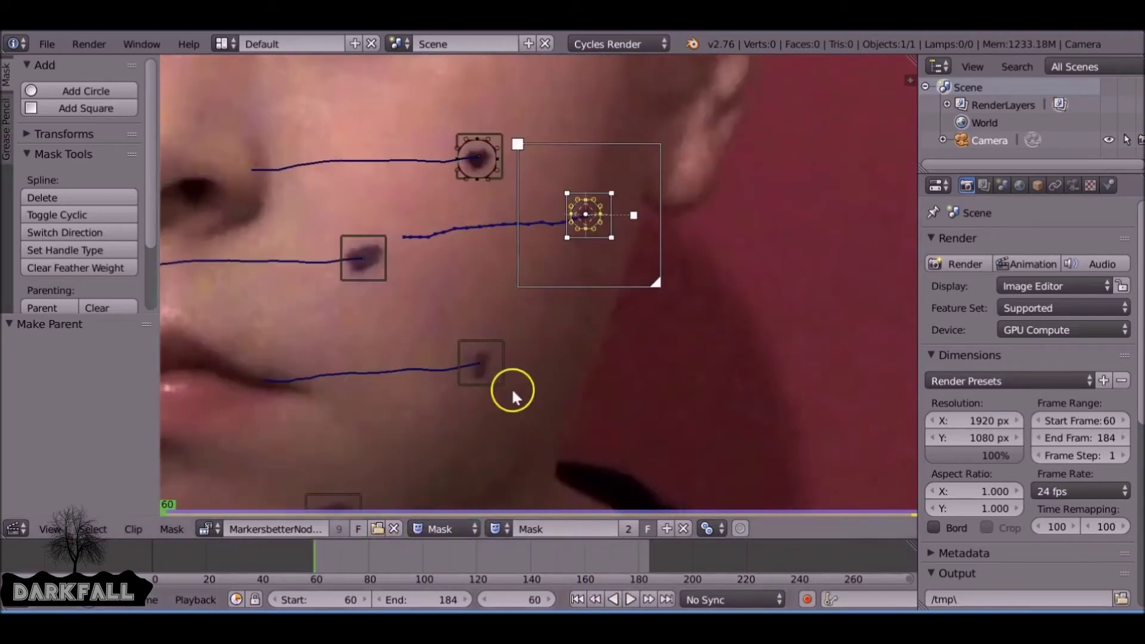
Add a circle mask of size 31.830 at the inner cheek dot above the mouth corner and parent it to that dot's marker.
{"action": "middle_click_drag", "start_coordinate": [495, 352], "coordinate": [632, 266]}
{"action": "scroll", "coordinate": [517, 217], "scroll_direction": "up", "scroll_amount": 2}
{"action": "mouse_move", "coordinate": [517, 216]}
{"action": "middle_mouse_down"}
{"action": "mouse_move", "coordinate": [511, 179]}
{"action": "mouse_move", "coordinate": [513, 212]}
{"action": "middle_mouse_up"}
{"action": "right_click", "coordinate": [485, 135]}
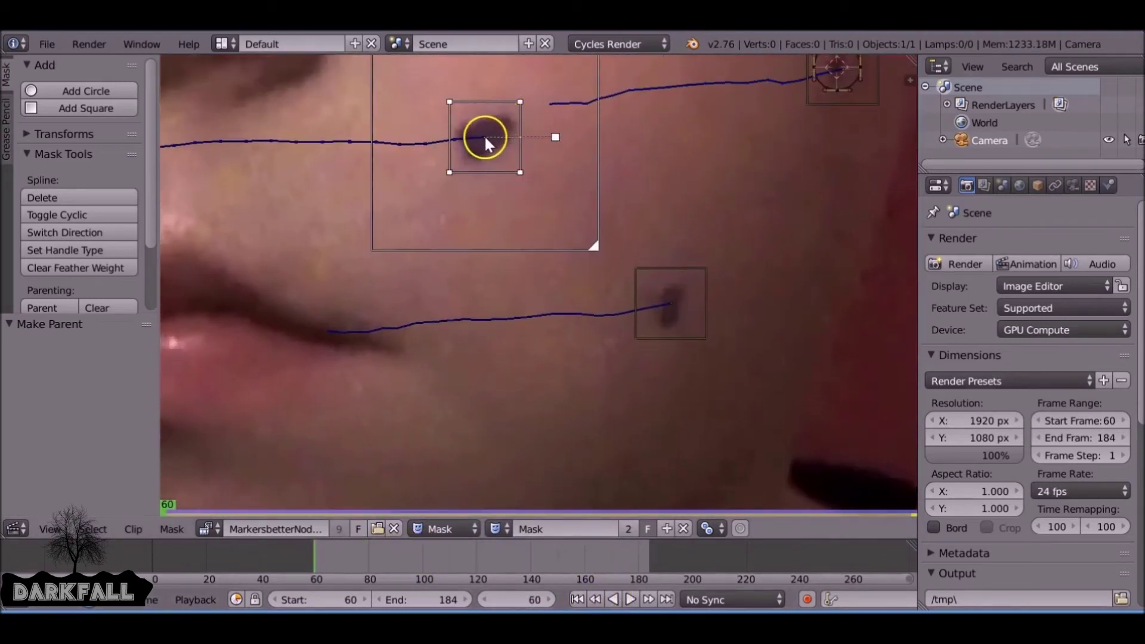
{"action": "left_click", "coordinate": [484, 136]}
{"action": "left_click", "coordinate": [117, 92]}
{"action": "left_click_drag", "start_coordinate": [105, 368], "coordinate": [867, 384]}
{"action": "key", "text": "ctrl+p"}
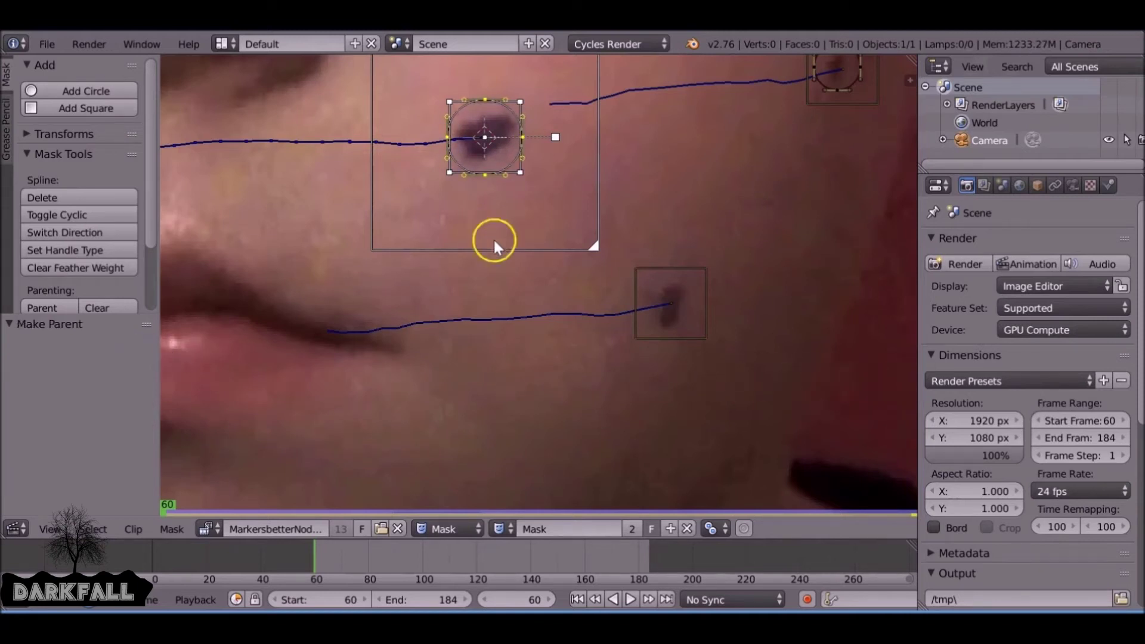
Select the lower cheek marker beside the mouth and add a circle mask of size 24.170 at X 957.310, Y 270.830.
{"action": "right_click", "coordinate": [681, 286]}
{"action": "left_click", "coordinate": [674, 303]}
{"action": "left_click", "coordinate": [87, 91]}
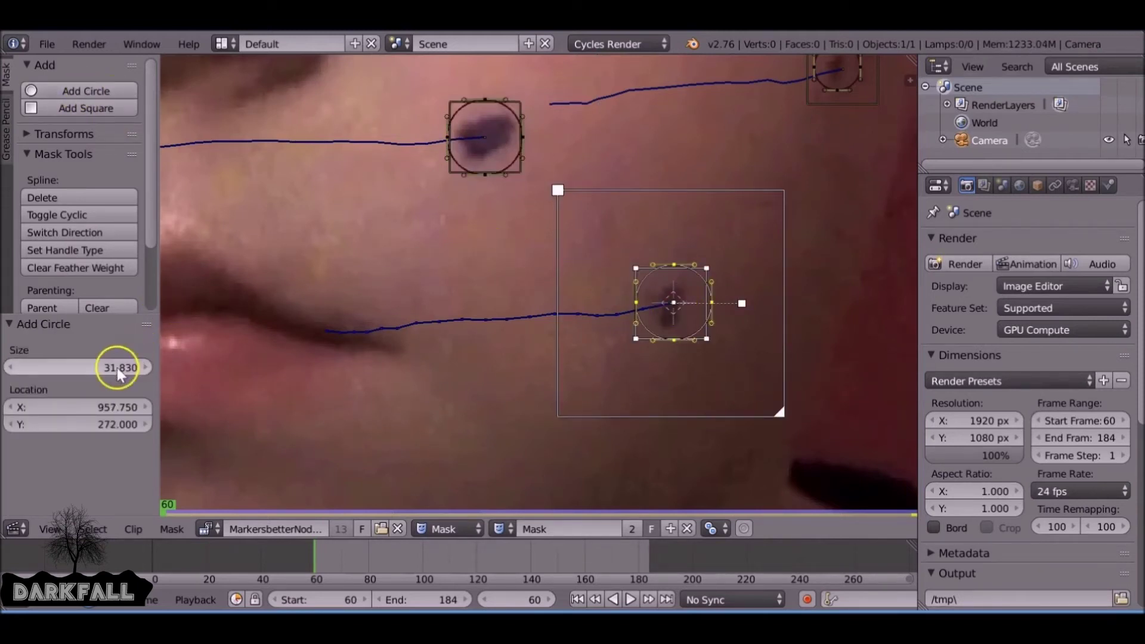
{"action": "left_click_drag", "start_coordinate": [115, 366], "coordinate": [787, 245]}
{"action": "left_click_drag", "start_coordinate": [100, 408], "coordinate": [47, 406]}
Select the chin marker, place the 2D cursor on its dot, scrub the clip to check the masks, and return to start frame 60.
{"action": "scroll", "coordinate": [555, 406], "scroll_direction": "down", "scroll_amount": 4}
{"action": "middle_click_drag", "start_coordinate": [562, 404], "coordinate": [611, 284]}
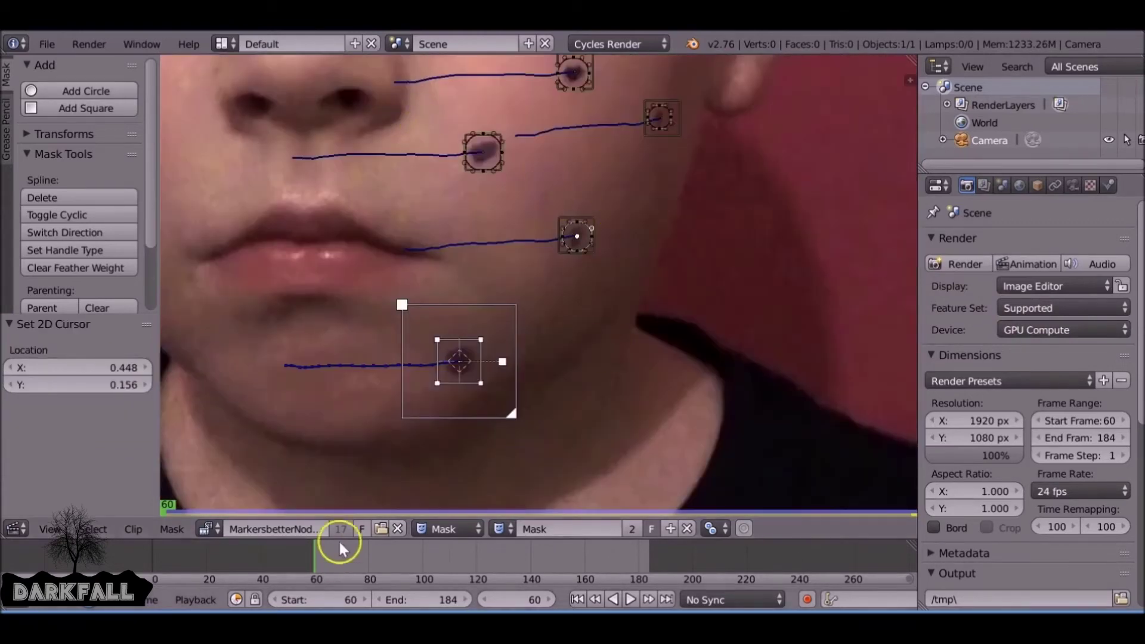
{"action": "left_click", "coordinate": [372, 555]}
{"action": "left_click_drag", "start_coordinate": [380, 556], "coordinate": [324, 555]}
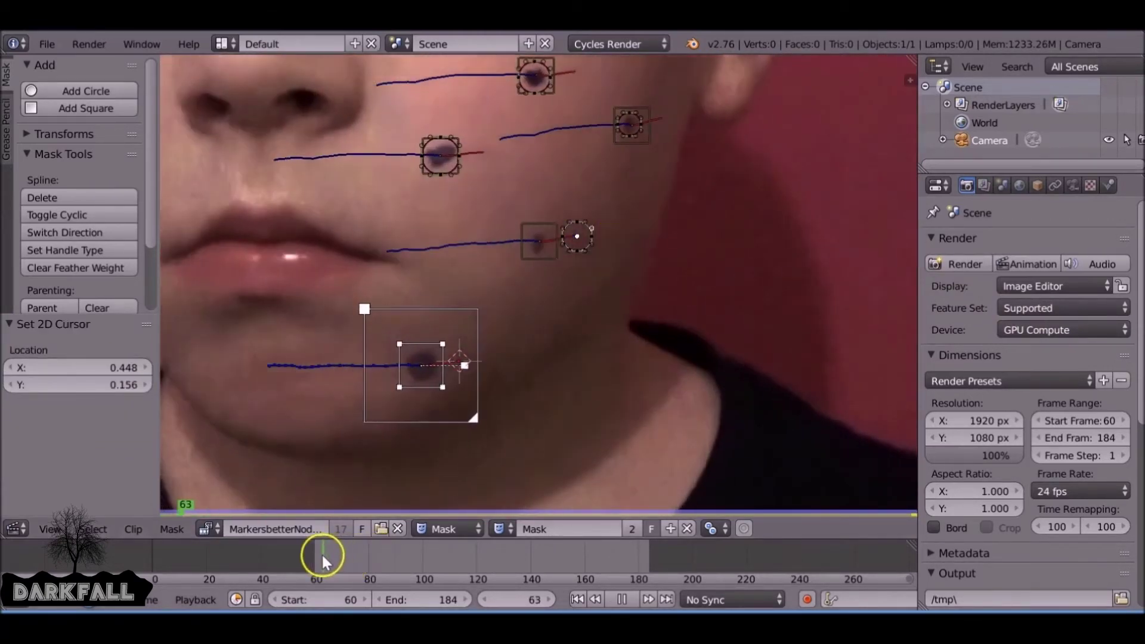
{"action": "scroll", "coordinate": [597, 271], "scroll_direction": "up", "scroll_amount": 2}
{"action": "left_click", "coordinate": [576, 599]}
Select the lower cheek marker and all points of its circle mask, and parent the mask to the marker.
{"action": "scroll", "coordinate": [607, 251], "scroll_direction": "up", "scroll_amount": 1}
{"action": "key", "text": "a"}
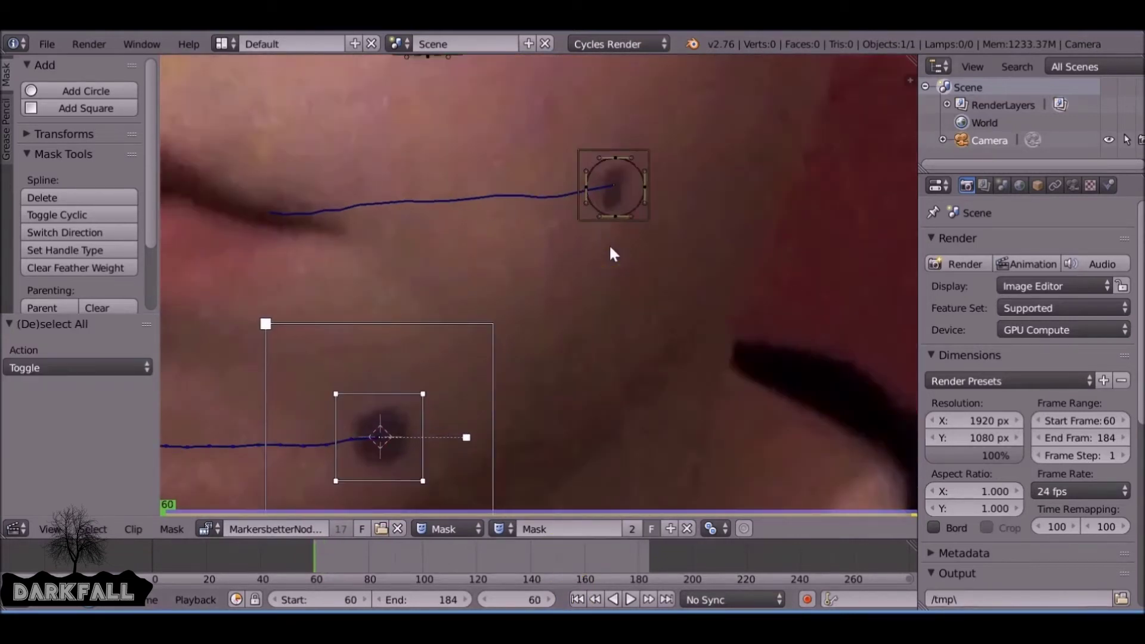
{"action": "right_click", "coordinate": [647, 162]}
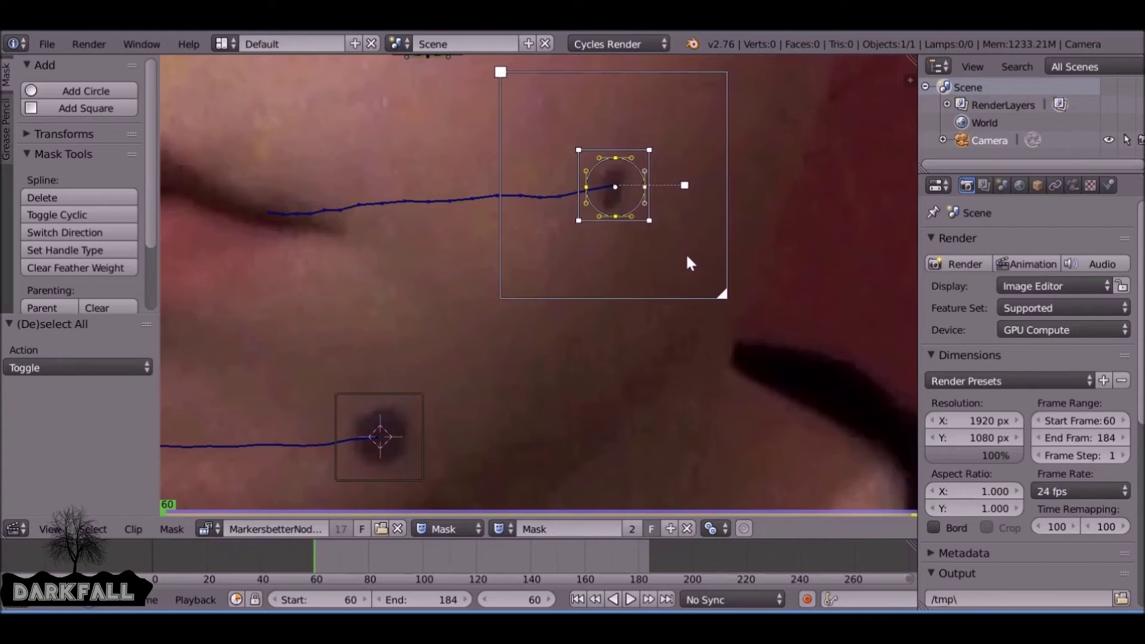
{"action": "key", "text": "ctrl+p"}
Add a circle mask of size 28.700 at the centre of the chin dot and parent it to the chin marker.
{"action": "left_click", "coordinate": [381, 438]}
{"action": "right_click", "coordinate": [388, 401]}
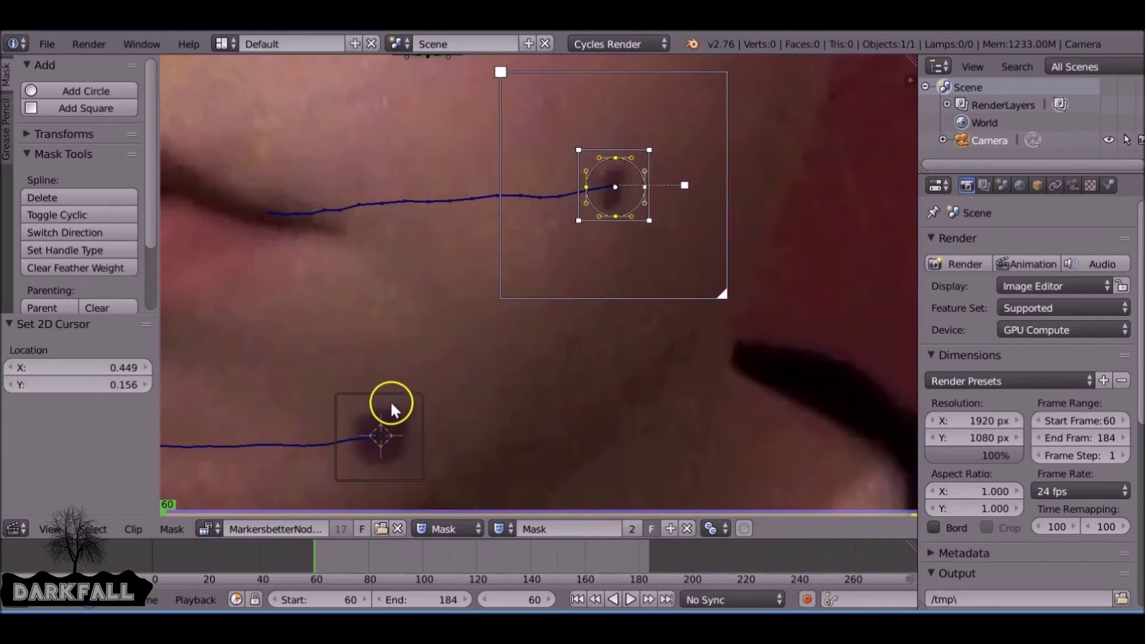
{"action": "left_click", "coordinate": [79, 91]}
{"action": "left_click_drag", "start_coordinate": [121, 373], "coordinate": [384, 340]}
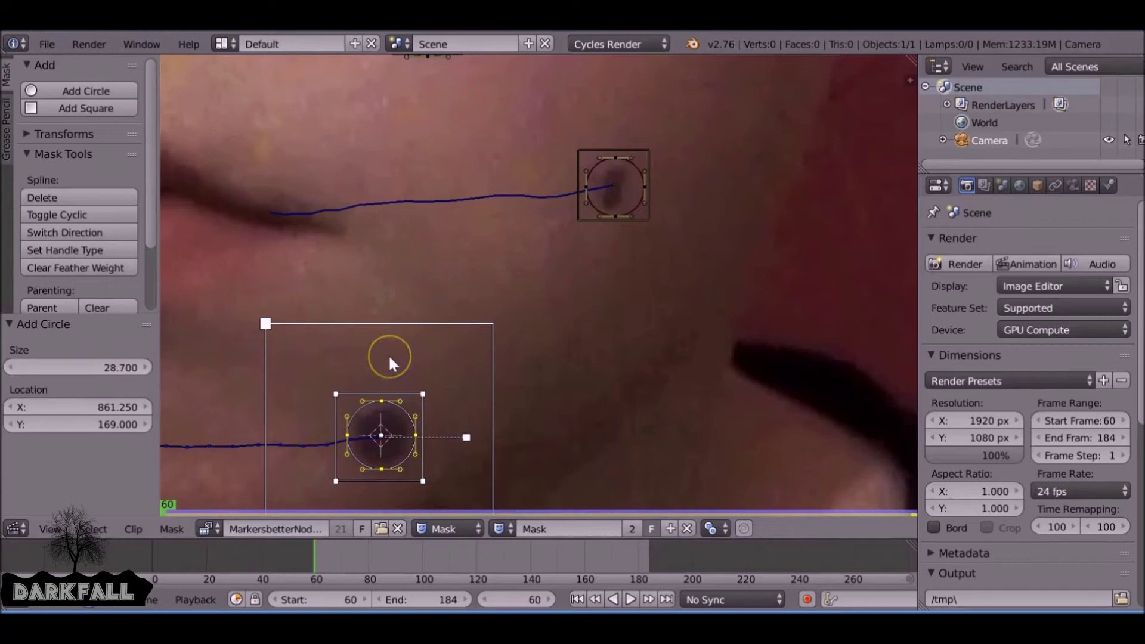
{"action": "key", "text": "ctrl+p"}
Scrub through the clip with the whole face in view to check all six masks, and return to start frame 60.
{"action": "scroll", "coordinate": [388, 355], "scroll_direction": "down", "scroll_amount": 3}
{"action": "scroll", "coordinate": [390, 357], "scroll_direction": "down", "scroll_amount": 2}
{"action": "middle_click_drag", "start_coordinate": [589, 244], "coordinate": [584, 341]}
{"action": "scroll", "coordinate": [583, 345], "scroll_direction": "down", "scroll_amount": 2}
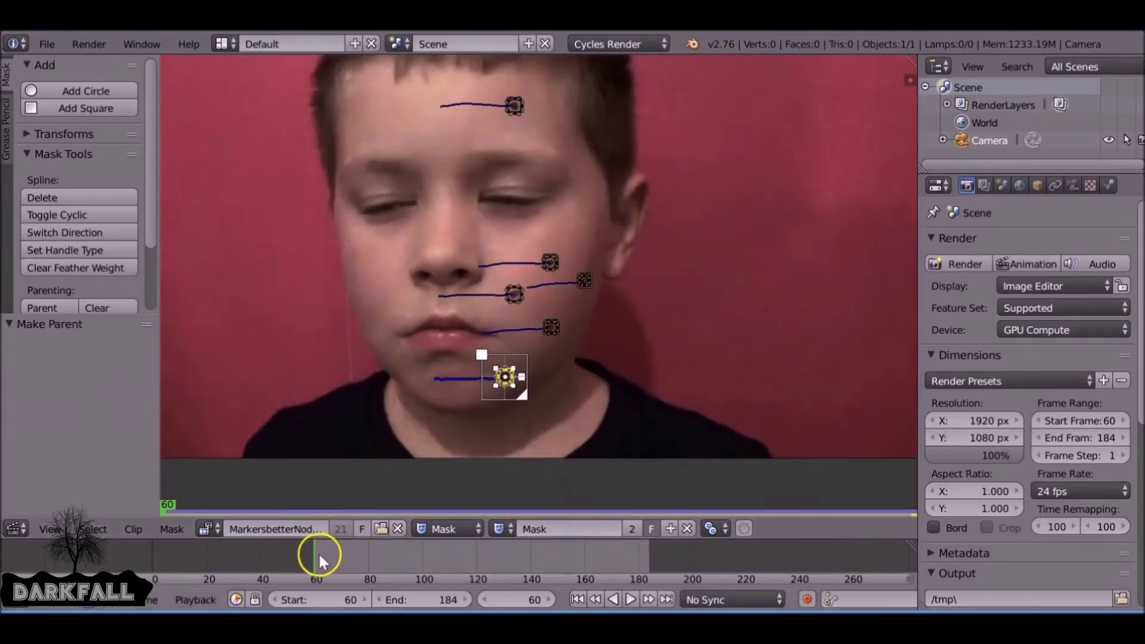
{"action": "left_click_drag", "start_coordinate": [319, 553], "coordinate": [585, 592]}
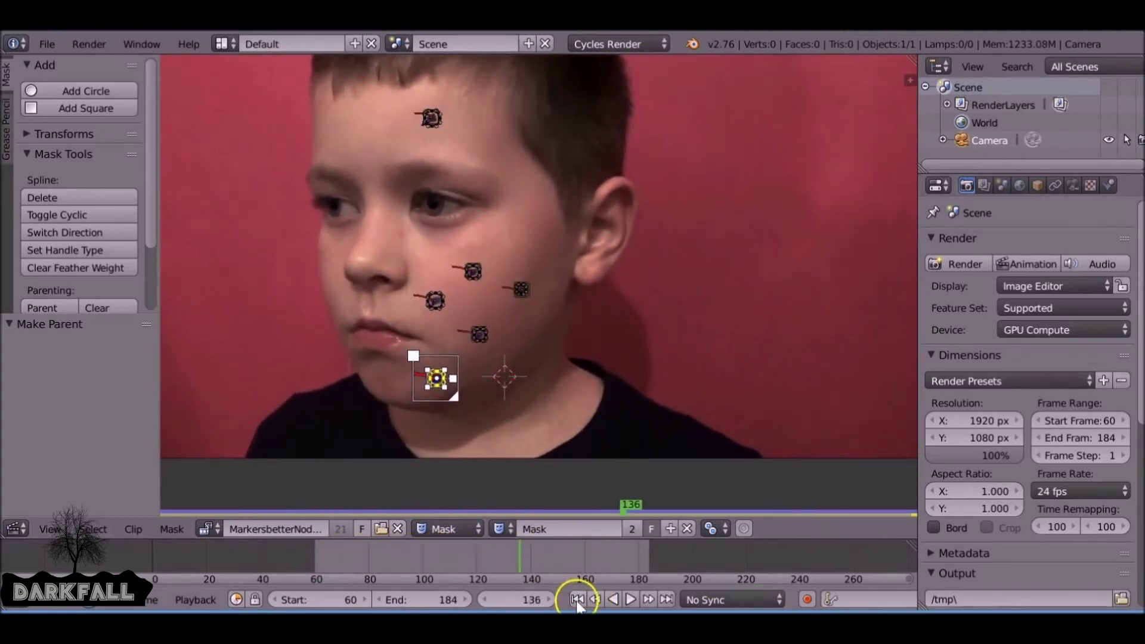
{"action": "left_click", "coordinate": [577, 600]}
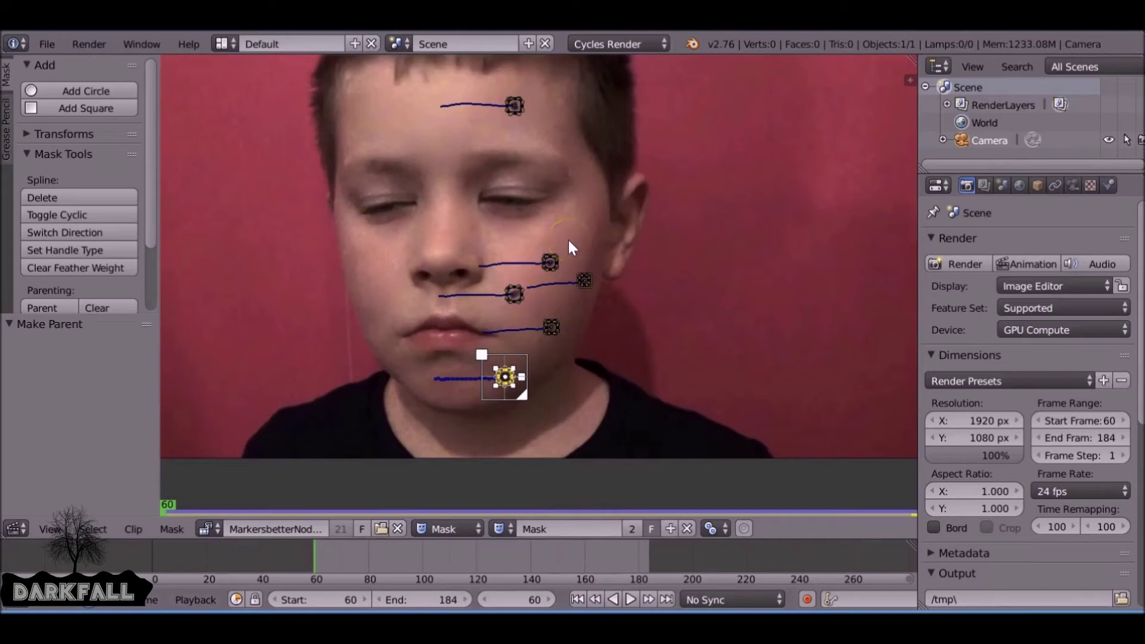
Select the forehead dot's circle mask and pull a wide feather outline out around it.
{"action": "key", "text": "a"}
{"action": "middle_click_drag", "start_coordinate": [532, 150], "coordinate": [532, 210]}
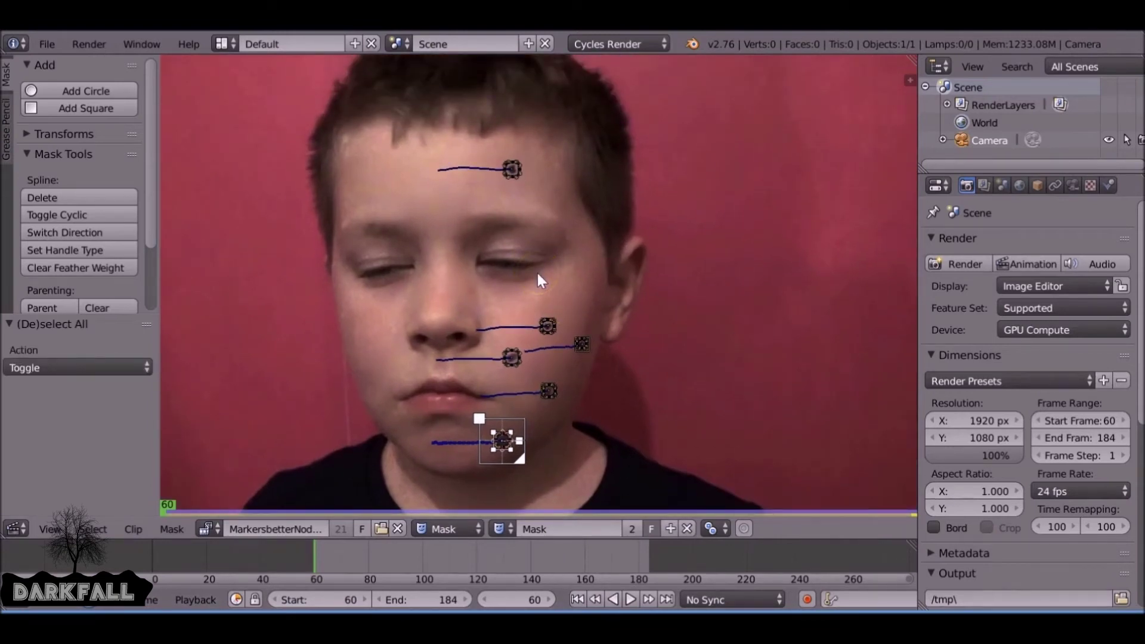
{"action": "scroll", "coordinate": [537, 271], "scroll_direction": "up", "scroll_amount": 6}
{"action": "middle_click_drag", "start_coordinate": [499, 402], "coordinate": [495, 470]}
{"action": "middle_click_drag", "start_coordinate": [494, 352], "coordinate": [512, 408]}
{"action": "scroll", "coordinate": [501, 382], "scroll_direction": "up", "scroll_amount": 4}
{"action": "mouse_move", "coordinate": [425, 323]}
{"action": "middle_mouse_down"}
{"action": "mouse_move", "coordinate": [526, 339]}
{"action": "mouse_move", "coordinate": [583, 325]}
{"action": "middle_mouse_up"}
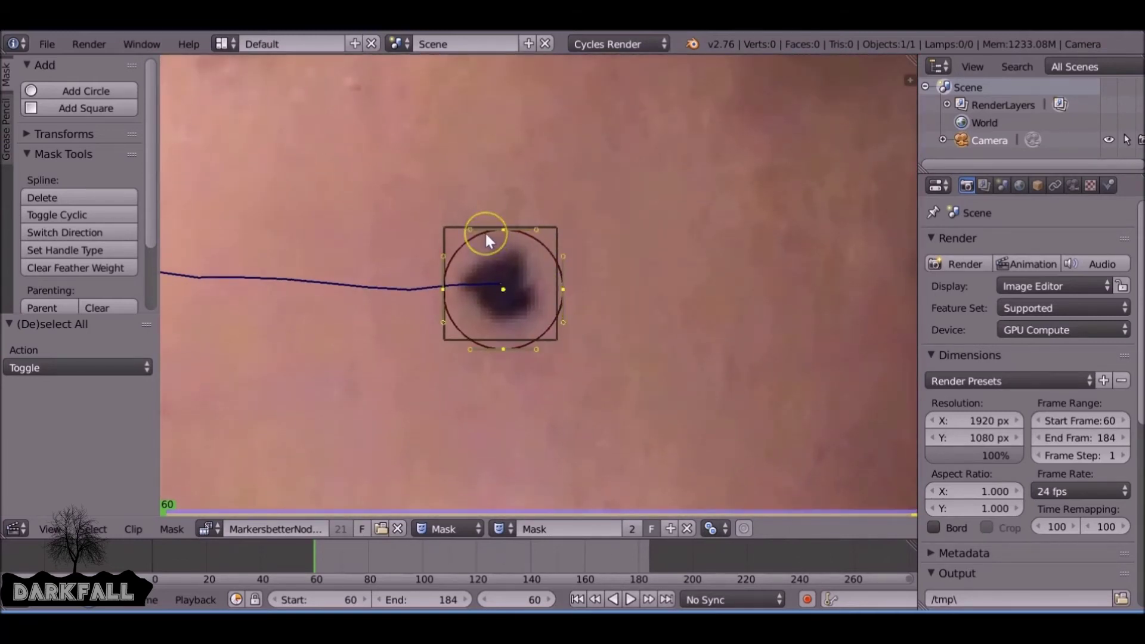
{"action": "key", "text": "a"}
{"action": "key", "text": "b"}
{"action": "left_click_drag", "start_coordinate": [376, 164], "coordinate": [626, 397]}
{"action": "key", "text": "alt+s"}
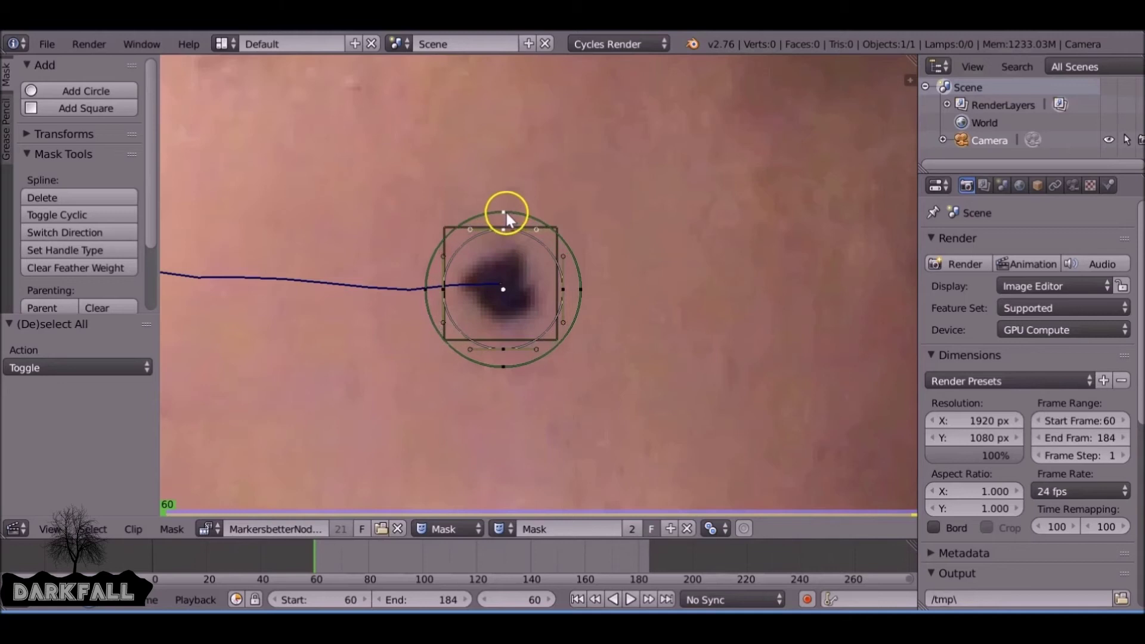
{"action": "left_click_drag", "start_coordinate": [581, 59], "coordinate": [598, 106]}
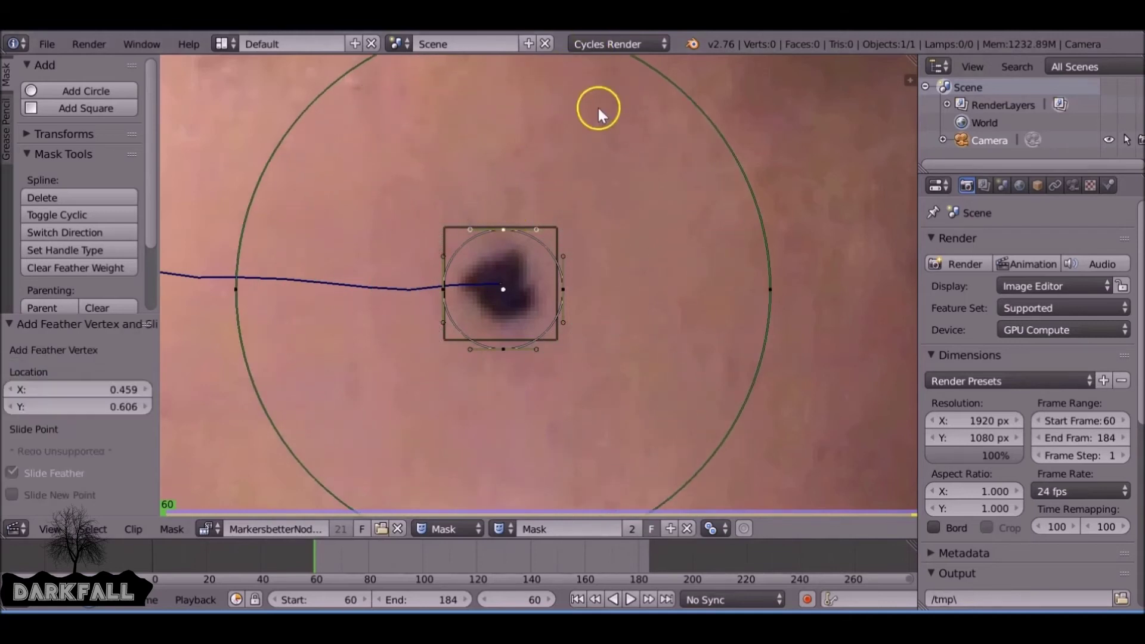
Pull the upper feather point of the forehead mask inward, and clear the feather weight on all its points.
{"action": "scroll", "coordinate": [602, 177], "scroll_direction": "down", "scroll_amount": 2}
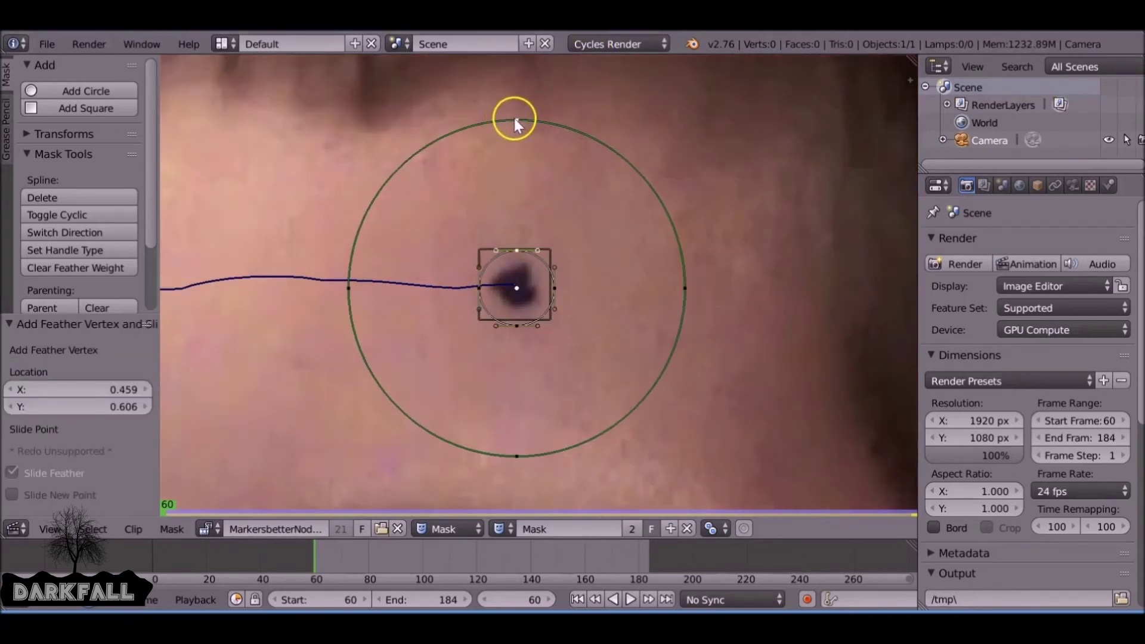
{"action": "left_click_drag", "start_coordinate": [522, 124], "coordinate": [546, 188]}
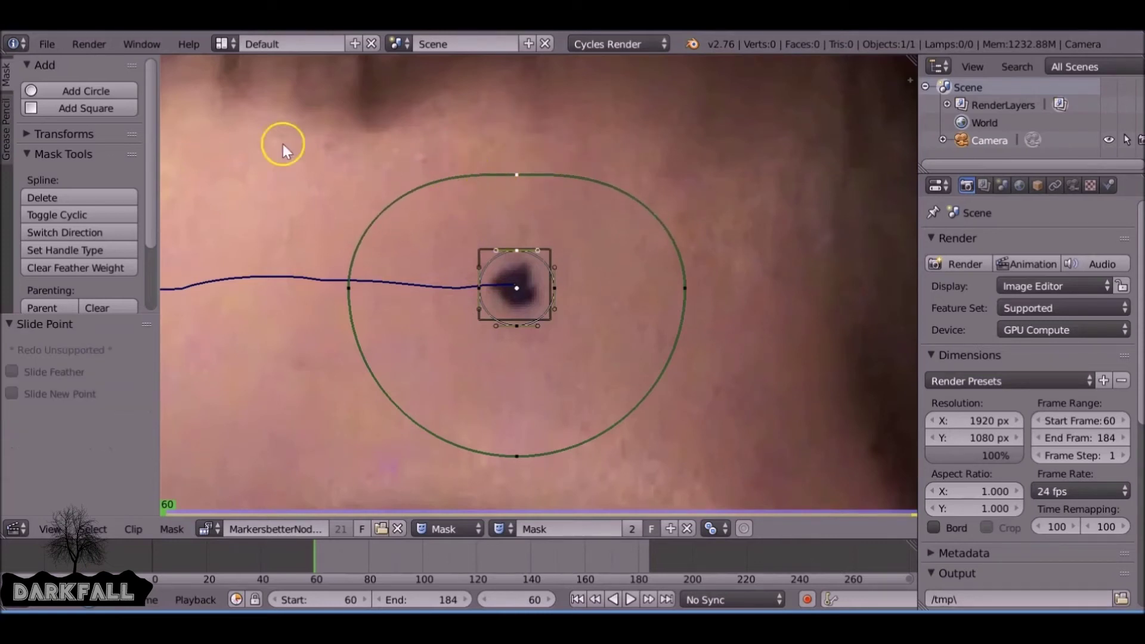
{"action": "scroll", "coordinate": [143, 206], "scroll_direction": "down", "scroll_amount": 2}
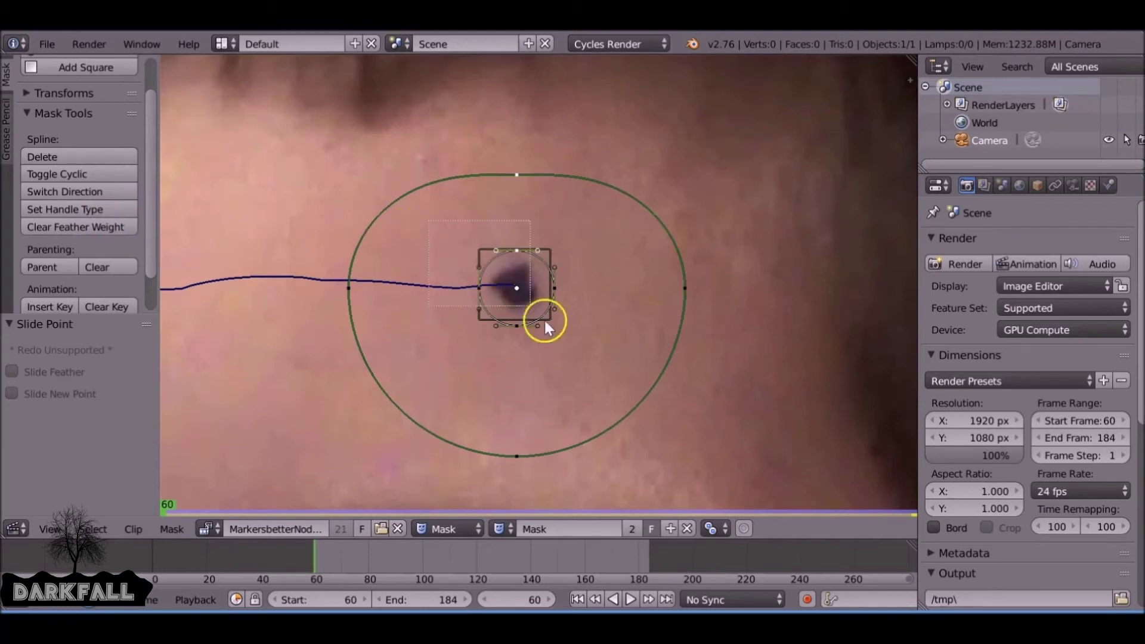
{"action": "key", "text": "a"}
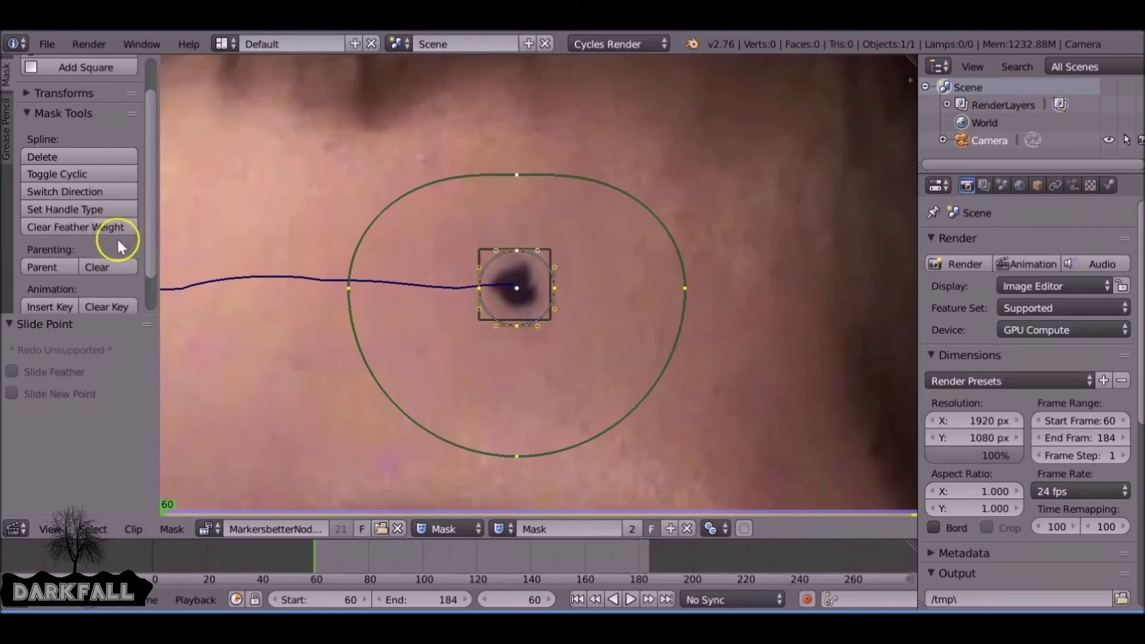
{"action": "left_click", "coordinate": [102, 228]}
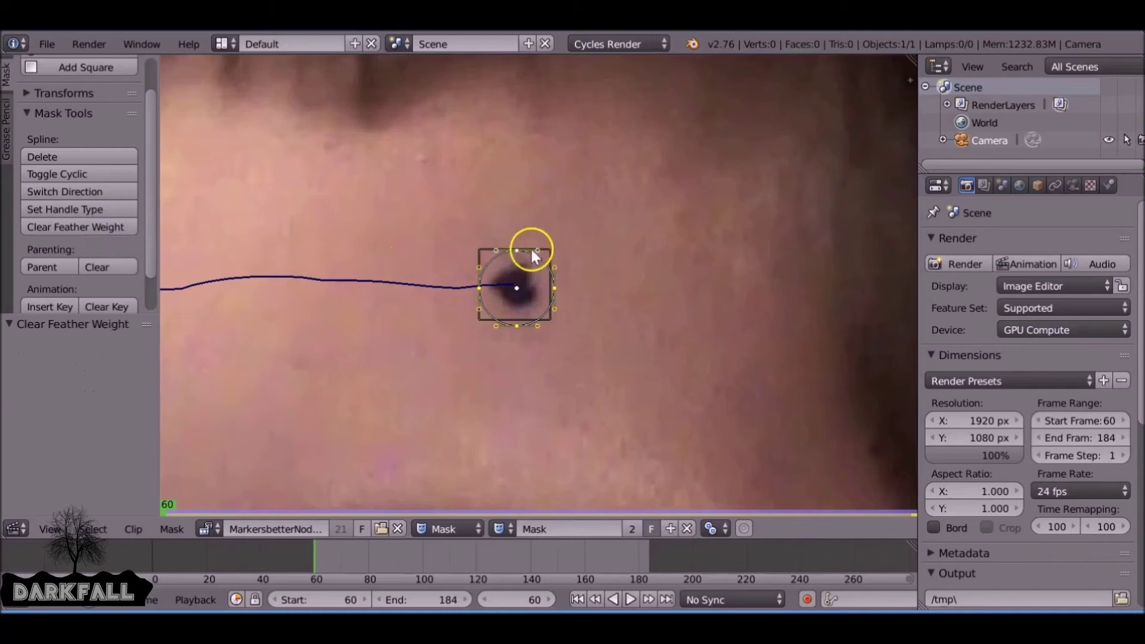
Pull a moderate feather outline out from the forehead mask and from the upper cheek mask.
{"action": "left_click_drag", "start_coordinate": [516, 247], "coordinate": [530, 202], "text": "ctrl+shift"}
{"action": "scroll", "coordinate": [589, 306], "scroll_direction": "down", "scroll_amount": 1}
{"action": "scroll", "coordinate": [591, 309], "scroll_direction": "down", "scroll_amount": 1}
{"action": "middle_click_drag", "start_coordinate": [591, 365], "coordinate": [505, 113]}
{"action": "scroll", "coordinate": [530, 250], "scroll_direction": "up", "scroll_amount": 3}
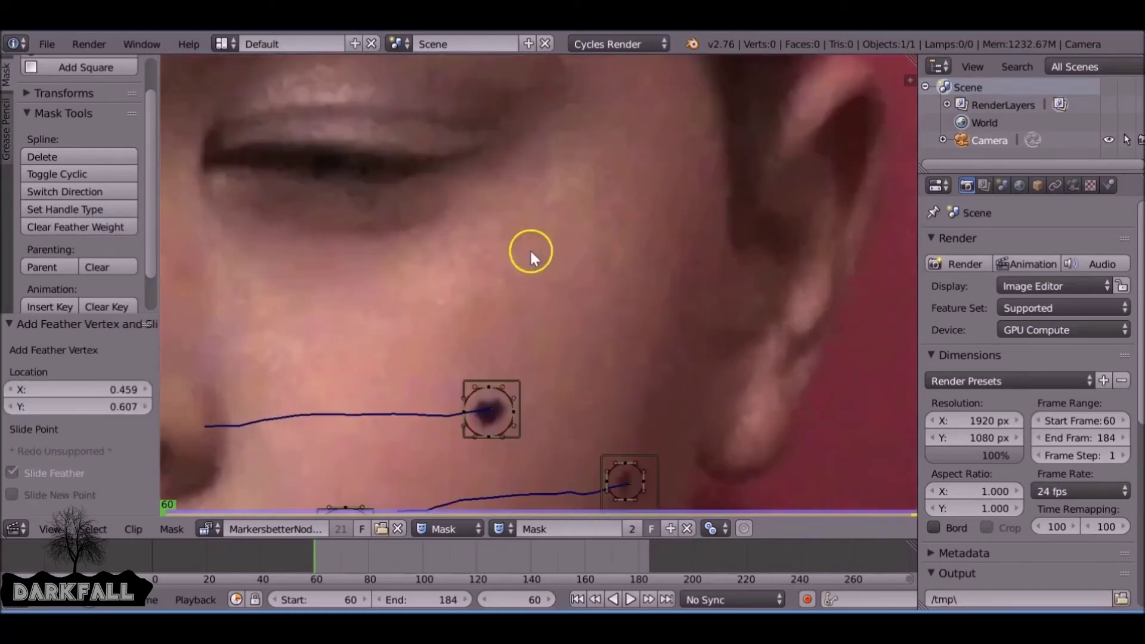
{"action": "middle_click_drag", "start_coordinate": [536, 323], "coordinate": [556, 158]}
{"action": "scroll", "coordinate": [555, 158], "scroll_direction": "up", "scroll_amount": 3}
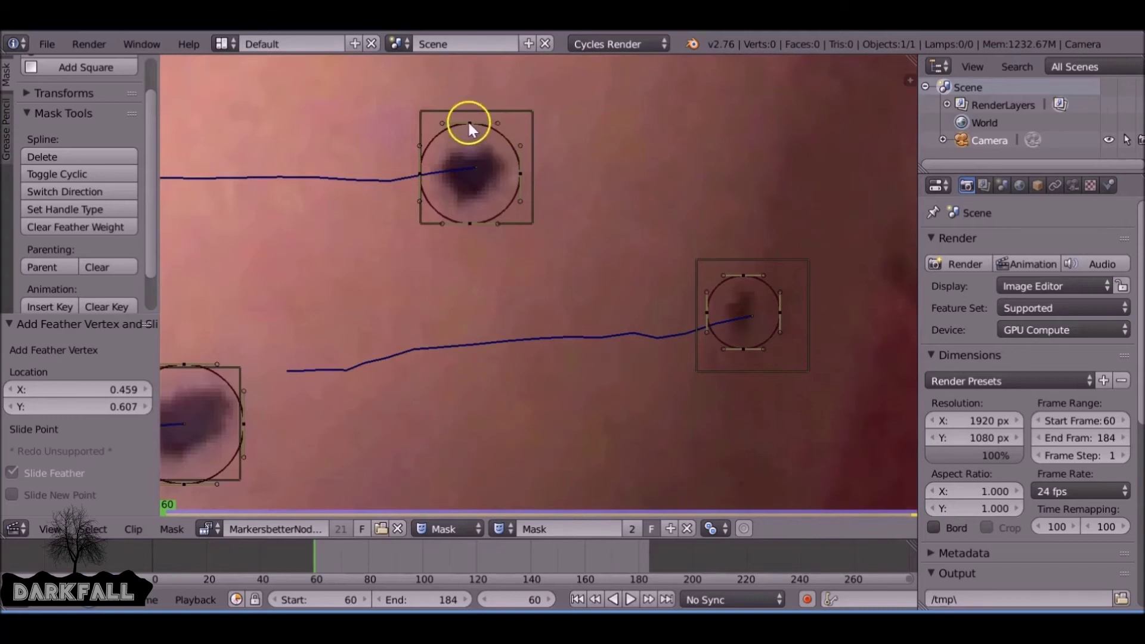
{"action": "left_click_drag", "start_coordinate": [470, 124], "coordinate": [474, 58], "text": "ctrl+shift"}
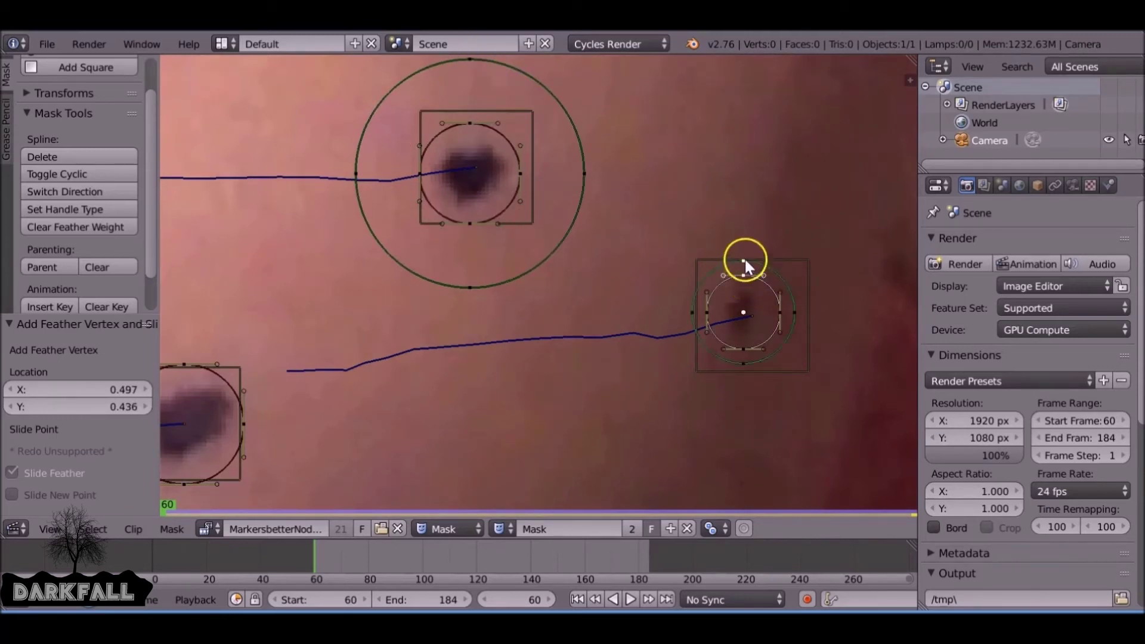
Pull a feather outline out from the outer cheek mask near the ear and from the cheek mask beside the mouth.
{"action": "left_click_drag", "start_coordinate": [746, 259], "coordinate": [746, 228]}
{"action": "middle_click_drag", "start_coordinate": [582, 330], "coordinate": [756, 245]}
{"action": "left_click_drag", "start_coordinate": [359, 280], "coordinate": [366, 233]}
Pull a feather outline out around the lower cheek mask, undoing the first try.
{"action": "scroll", "coordinate": [417, 276], "scroll_direction": "down", "scroll_amount": 3}
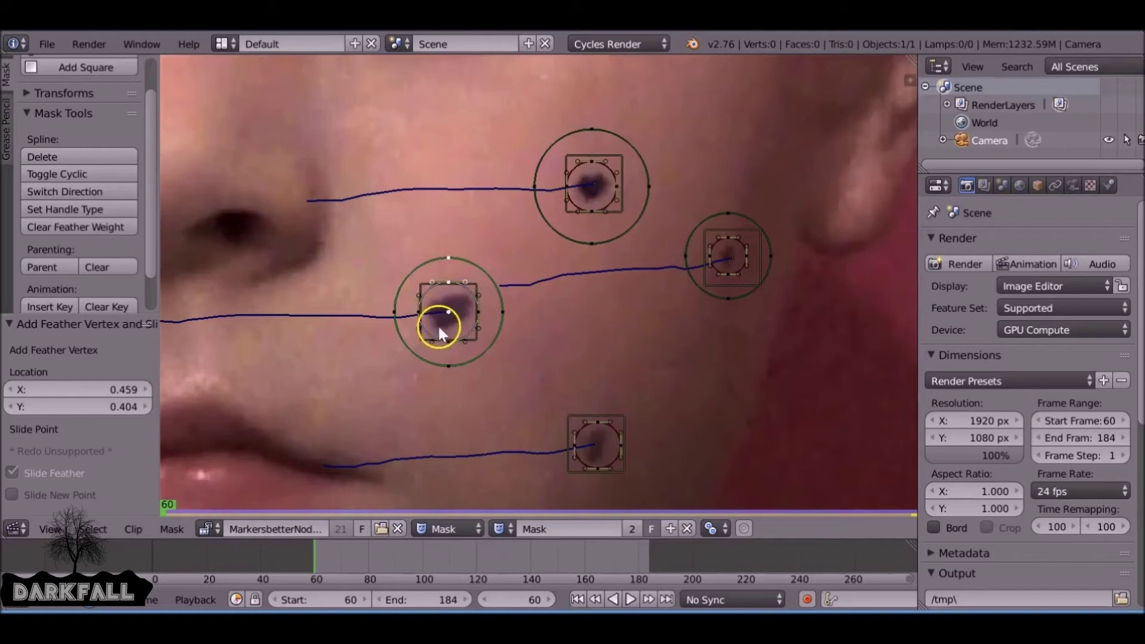
{"action": "middle_click_drag", "start_coordinate": [438, 325], "coordinate": [333, 185]}
{"action": "scroll", "coordinate": [431, 228], "scroll_direction": "up", "scroll_amount": 2}
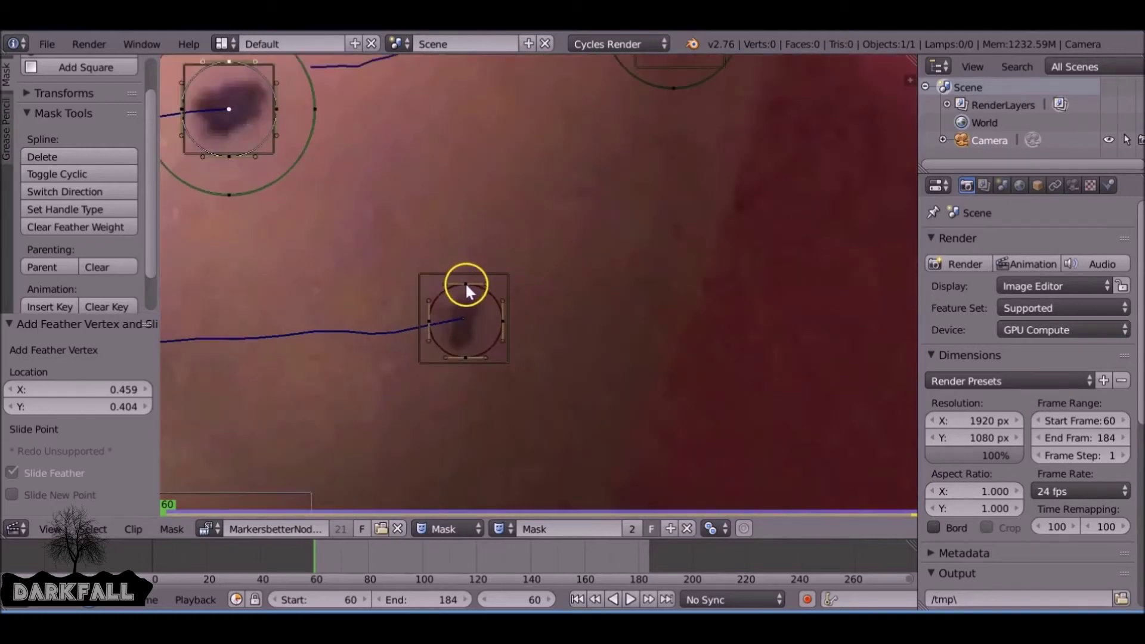
{"action": "left_click_drag", "start_coordinate": [465, 281], "coordinate": [472, 266]}
{"action": "key", "text": "ctrl+z"}
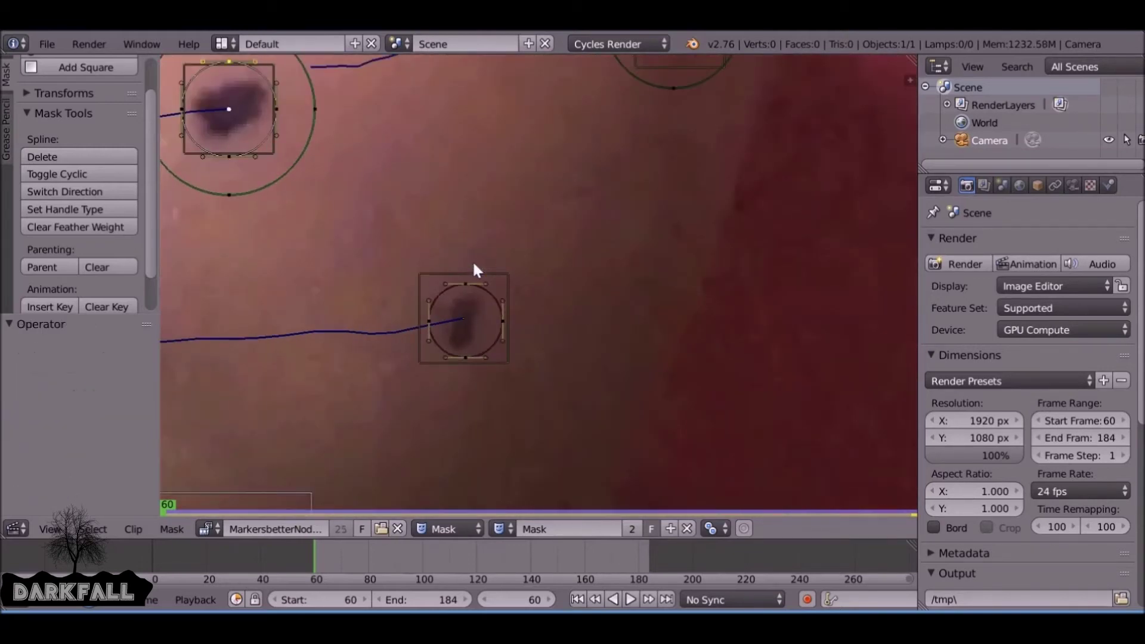
{"action": "left_click_drag", "start_coordinate": [465, 282], "coordinate": [469, 231]}
Pull a small feather outline out around the chin dot's circle mask.
{"action": "scroll", "coordinate": [469, 231], "scroll_direction": "down", "scroll_amount": 2}
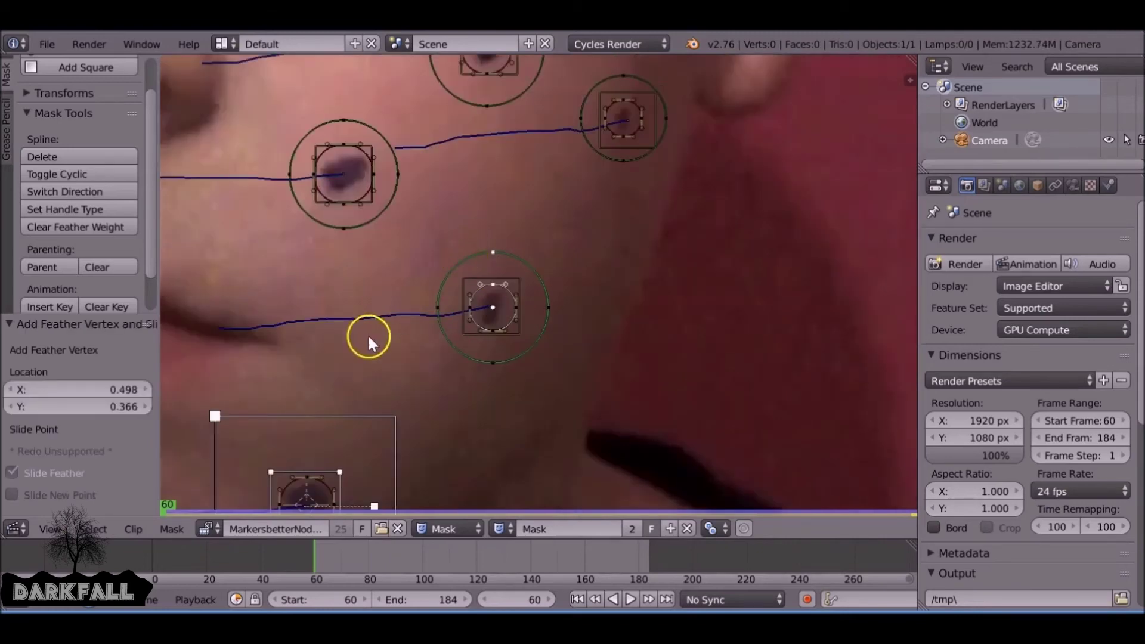
{"action": "middle_click_drag", "start_coordinate": [381, 325], "coordinate": [482, 176]}
{"action": "scroll", "coordinate": [482, 175], "scroll_direction": "up", "scroll_amount": 3}
{"action": "middle_click_drag", "start_coordinate": [369, 327], "coordinate": [561, 255]}
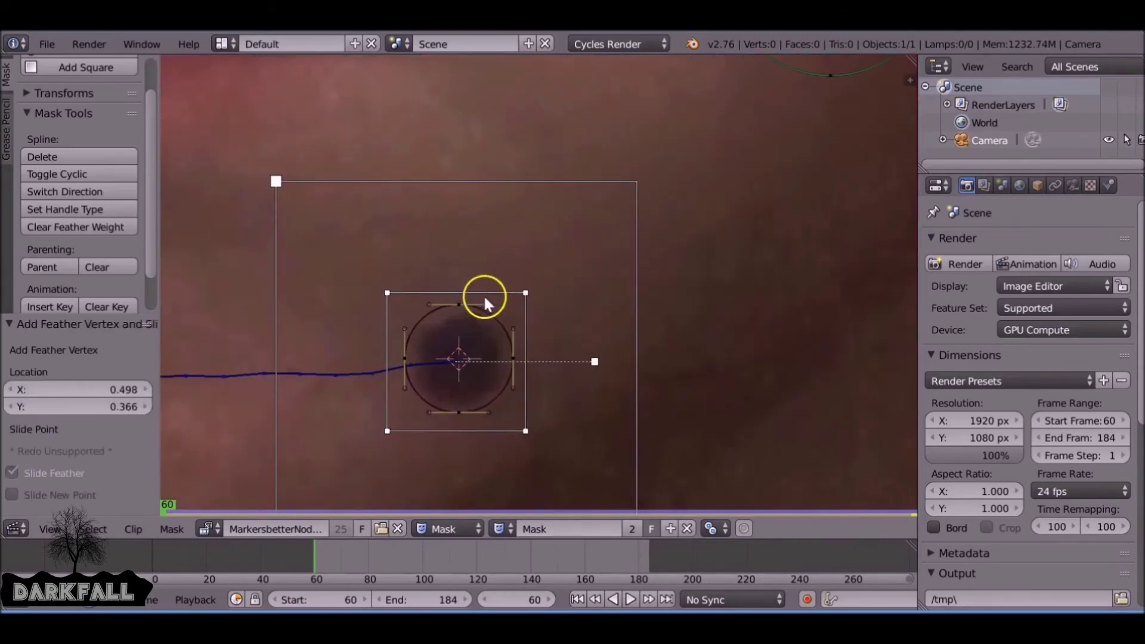
{"action": "left_click_drag", "start_coordinate": [461, 305], "coordinate": [471, 264], "text": "shift"}
Scrub the clip with the whole face in view to check the feathered masks, and return to start frame 60.
{"action": "scroll", "coordinate": [471, 265], "scroll_direction": "down", "scroll_amount": 5}
{"action": "middle_click_drag", "start_coordinate": [481, 200], "coordinate": [490, 396]}
{"action": "scroll", "coordinate": [490, 397], "scroll_direction": "down", "scroll_amount": 3}
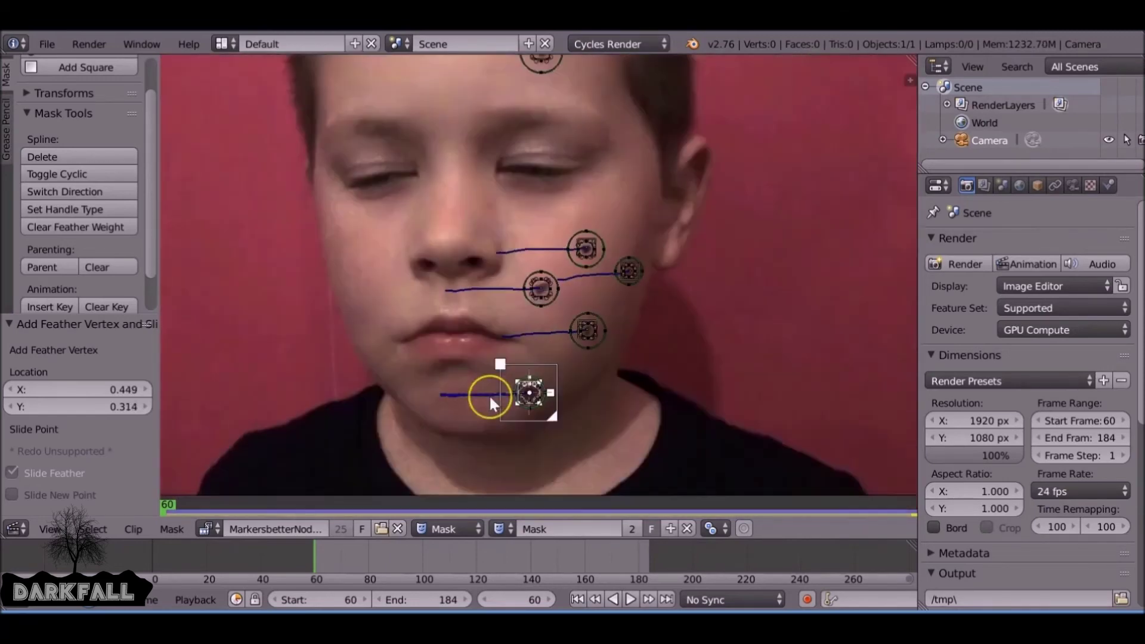
{"action": "scroll", "coordinate": [489, 395], "scroll_direction": "down", "scroll_amount": 3}
{"action": "middle_click_drag", "start_coordinate": [504, 304], "coordinate": [485, 355]}
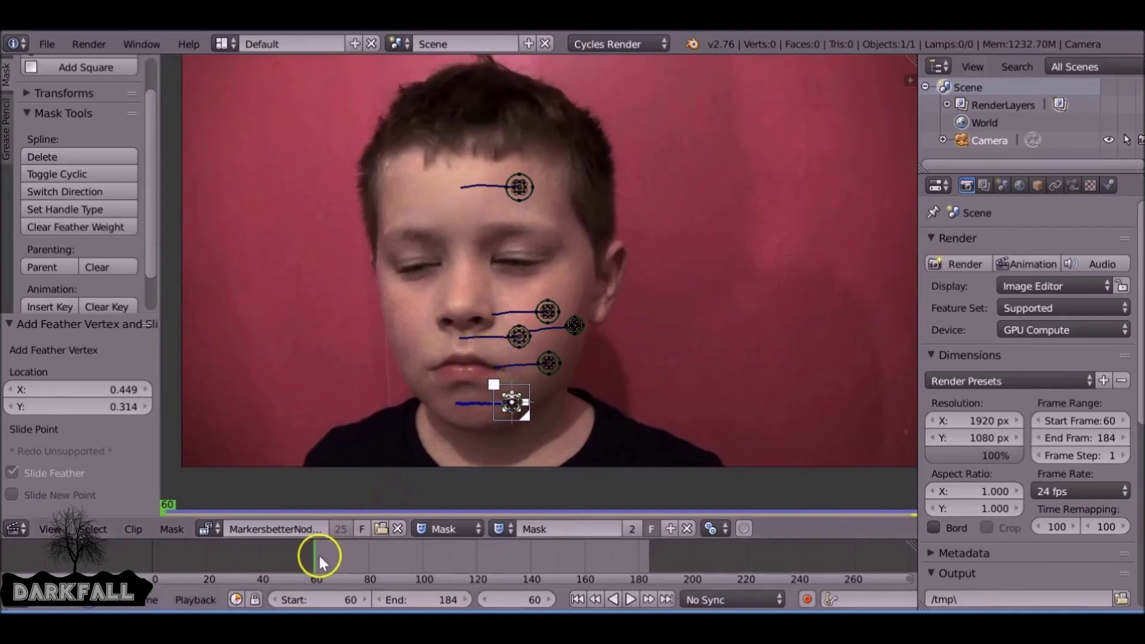
{"action": "left_click_drag", "start_coordinate": [319, 556], "coordinate": [450, 558]}
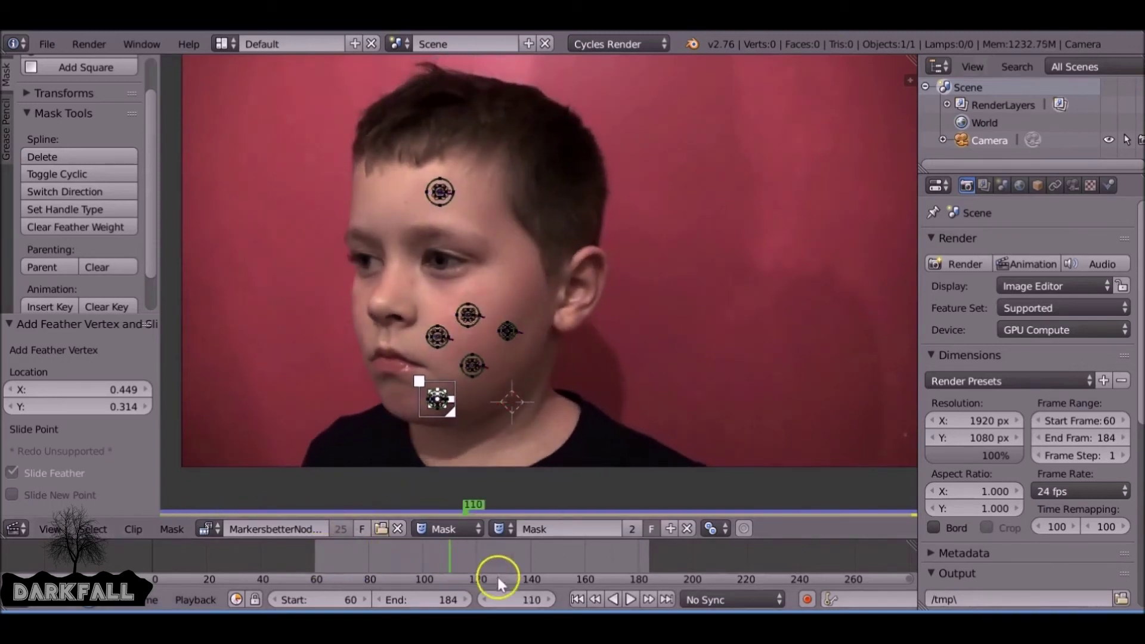
{"action": "left_click", "coordinate": [579, 600]}
Rename the mask to Face Markers.
{"action": "double_click", "coordinate": [557, 529]}
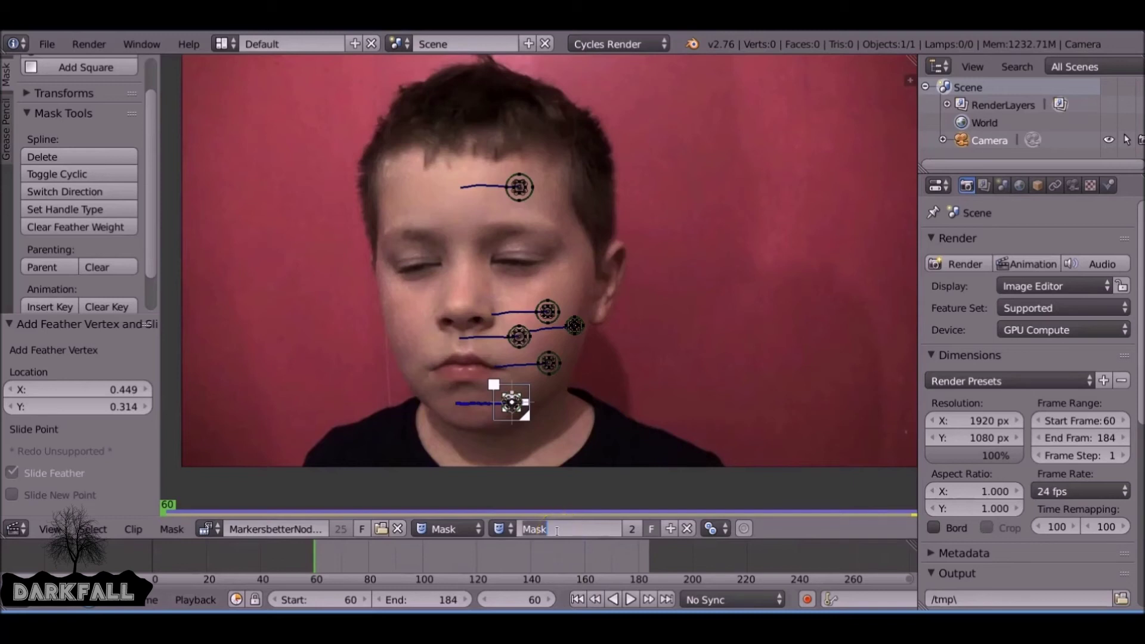
{"action": "type", "text": "Face Markers"}
{"action": "key", "text": "Return"}
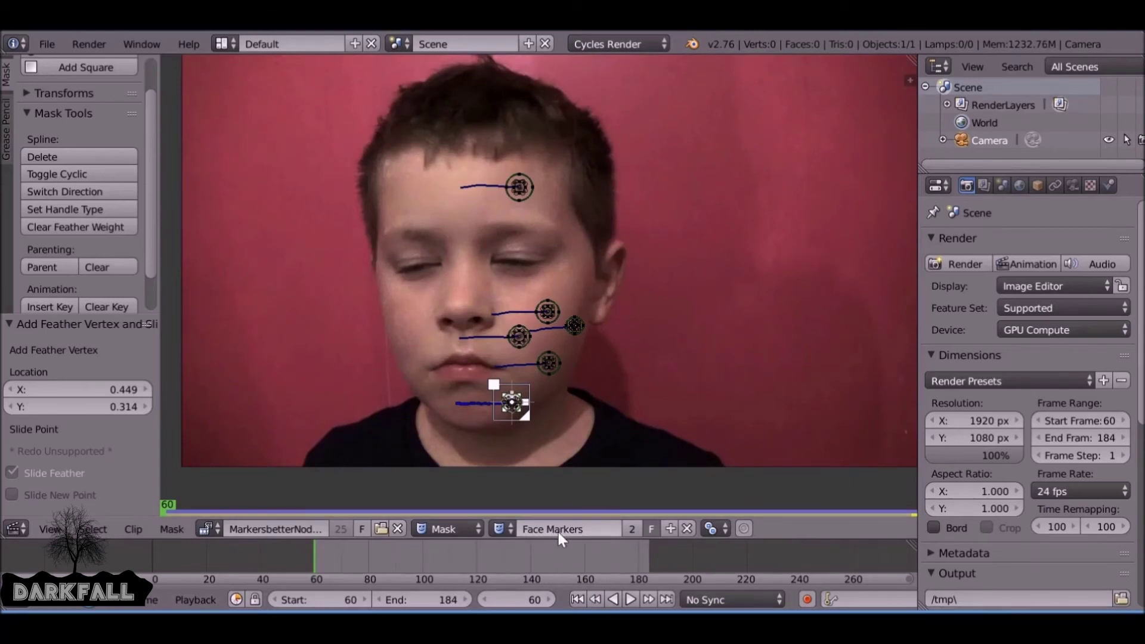
{"action": "left_click", "coordinate": [519, 455]}
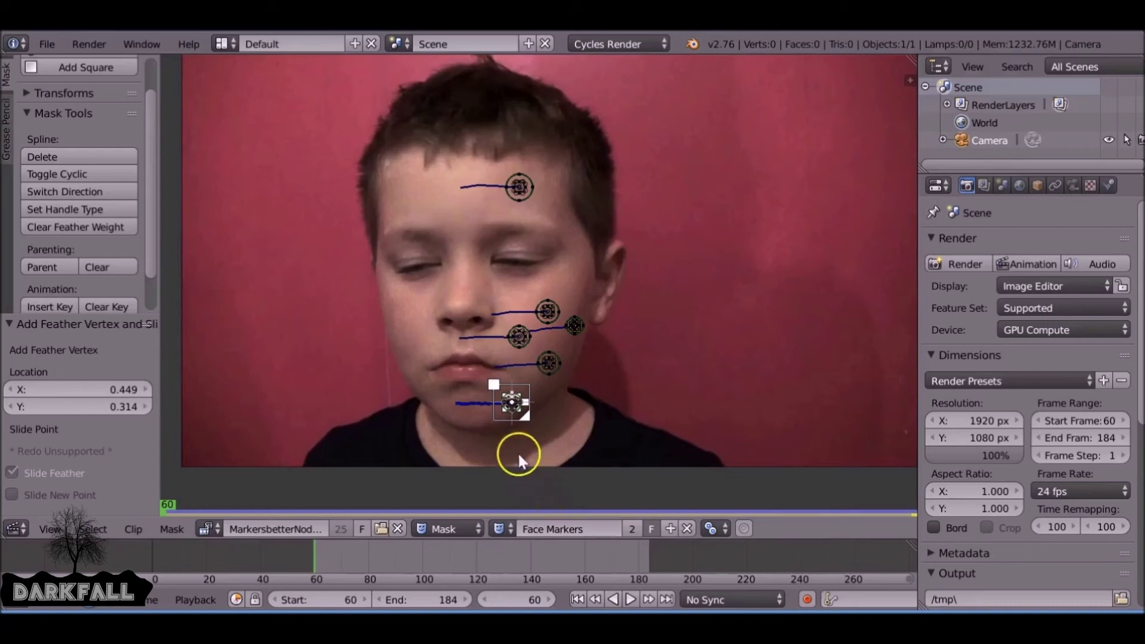
Switch the clip area to the Node Editor's compositing nodes, and enable Use Nodes and Backdrop.
{"action": "left_click", "coordinate": [16, 530]}
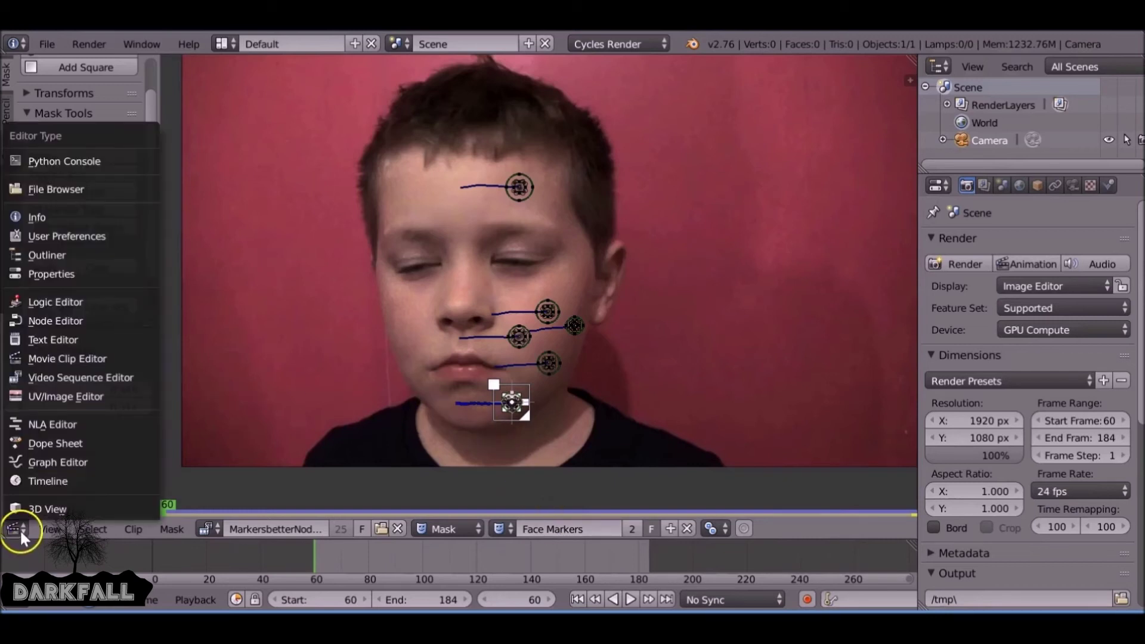
{"action": "left_click", "coordinate": [47, 321]}
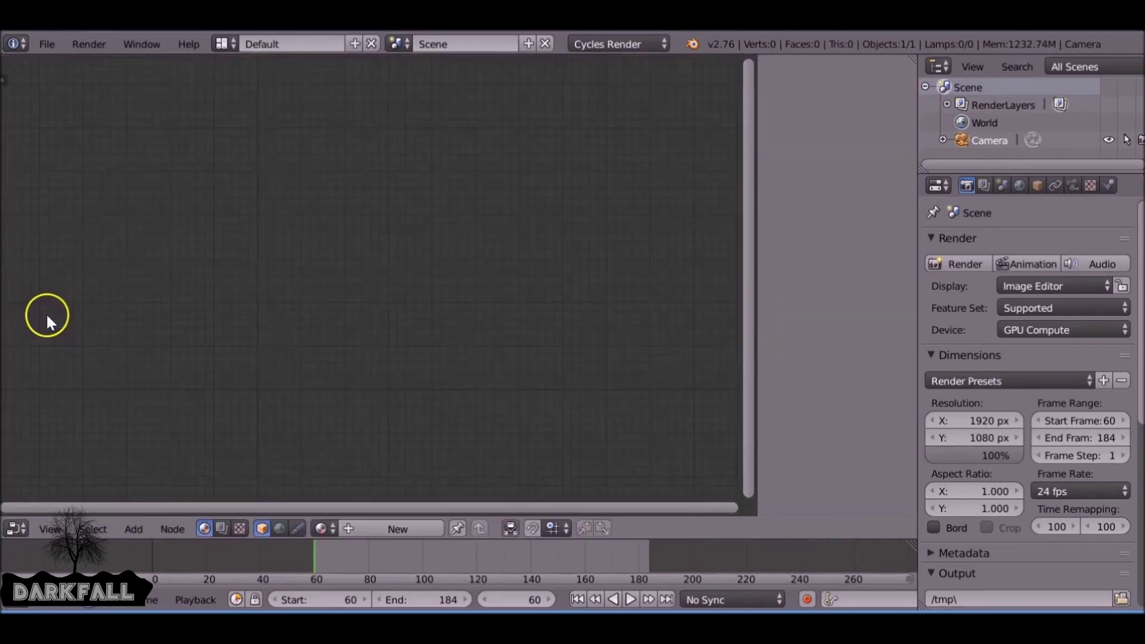
{"action": "left_click", "coordinate": [222, 528]}
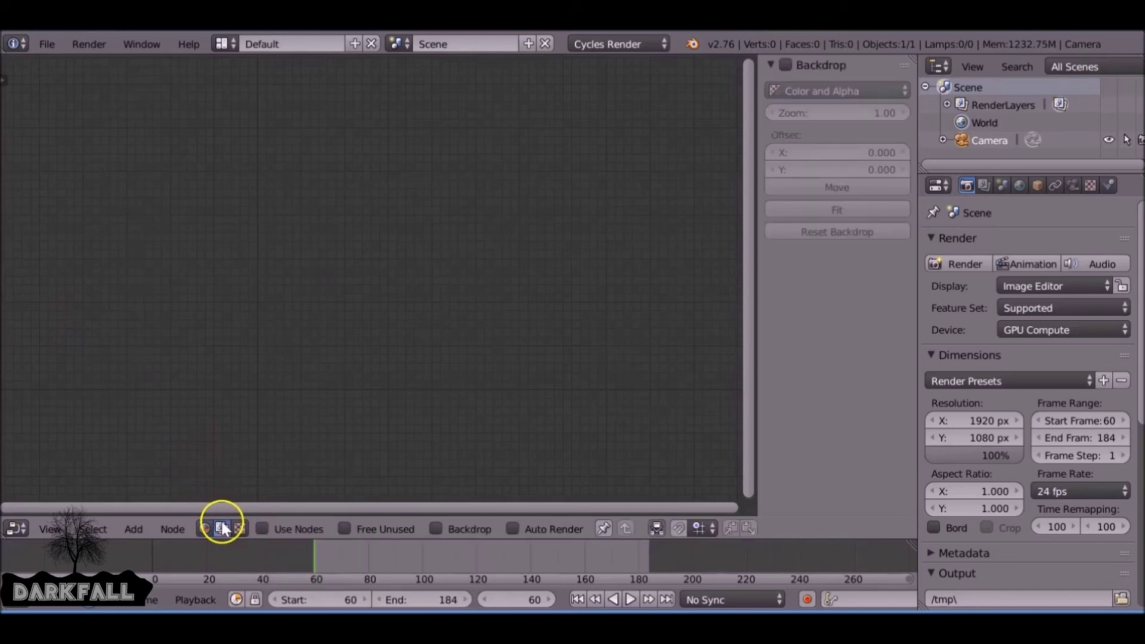
{"action": "left_click", "coordinate": [307, 529]}
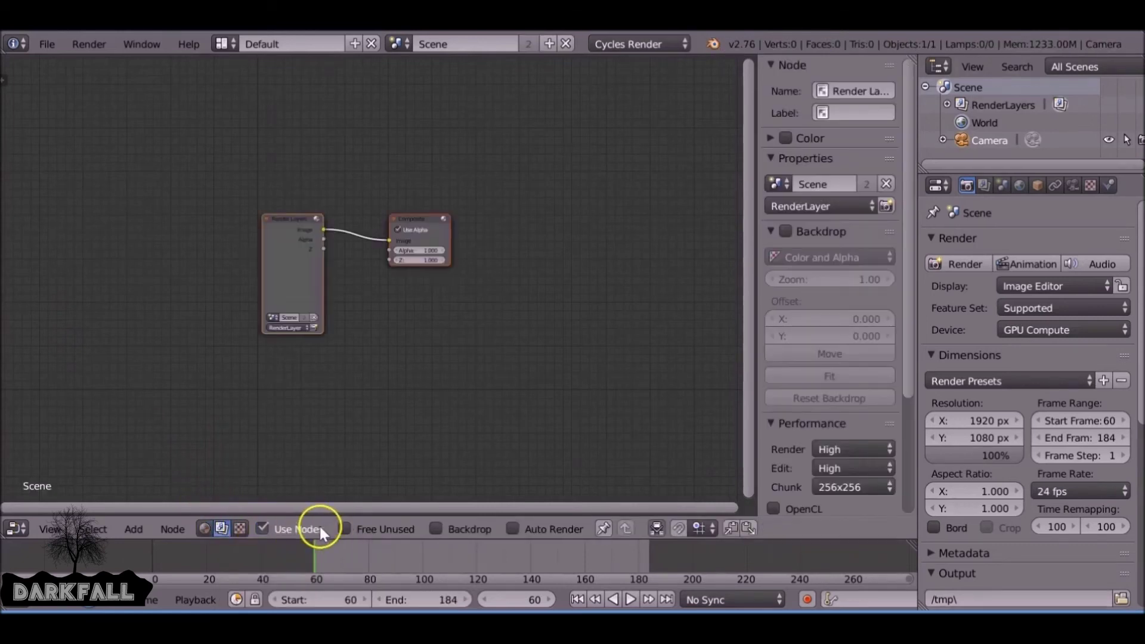
{"action": "left_click", "coordinate": [452, 525]}
Replace the Render Layers node with a Movie Clip input node that loads the tracked face clip.
{"action": "left_click", "coordinate": [278, 228]}
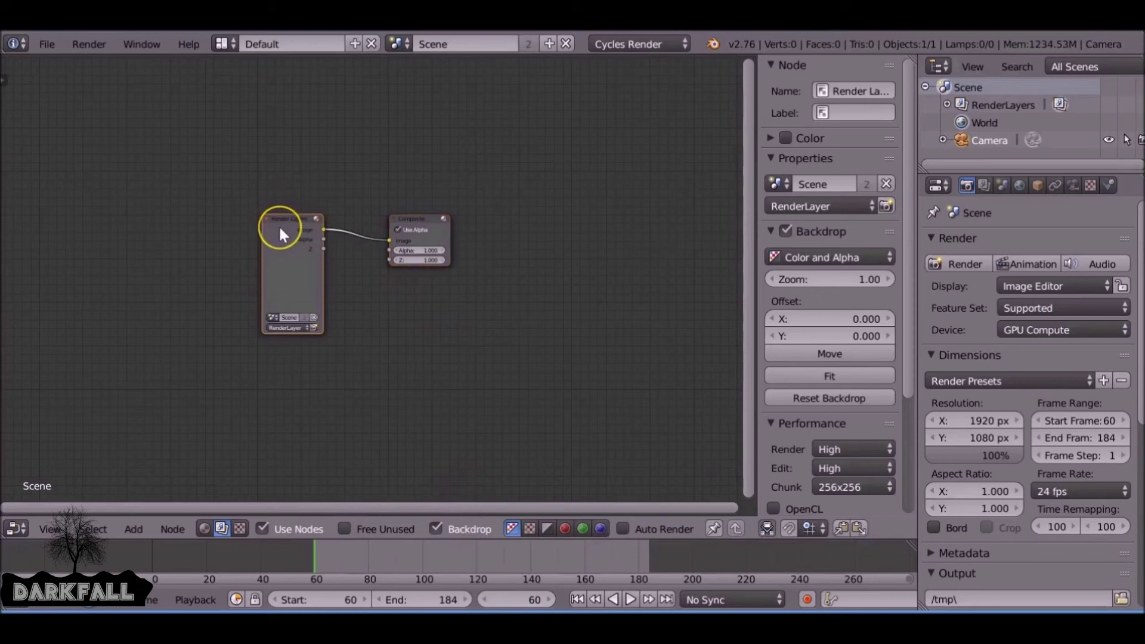
{"action": "key", "text": "x"}
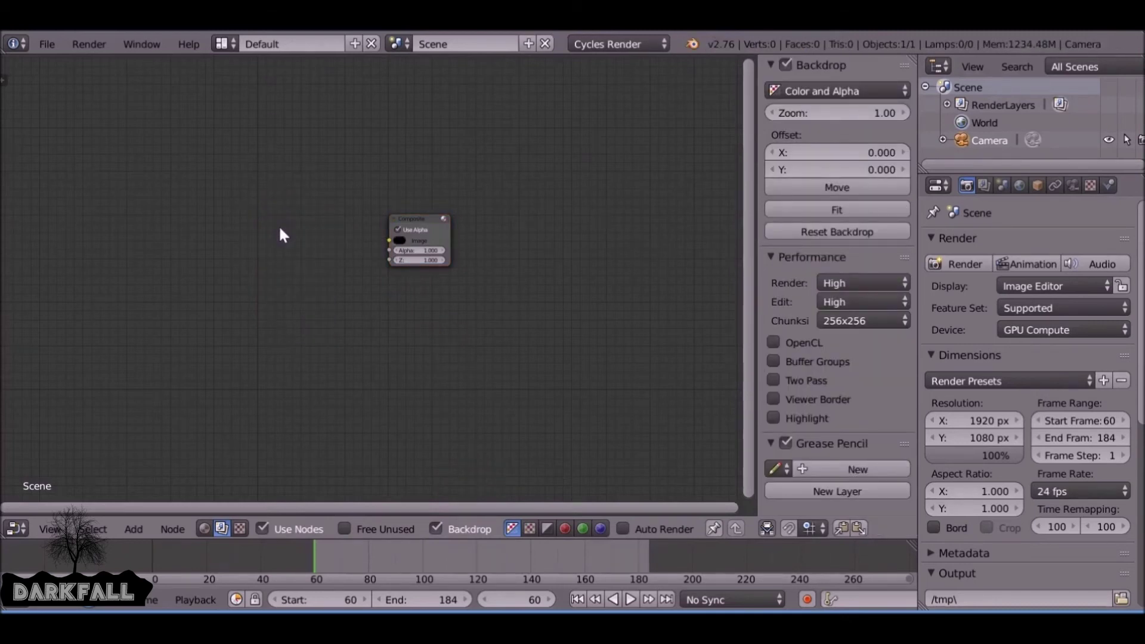
{"action": "key", "text": "shift+a"}
{"action": "mouse_move", "coordinate": [263, 159]}
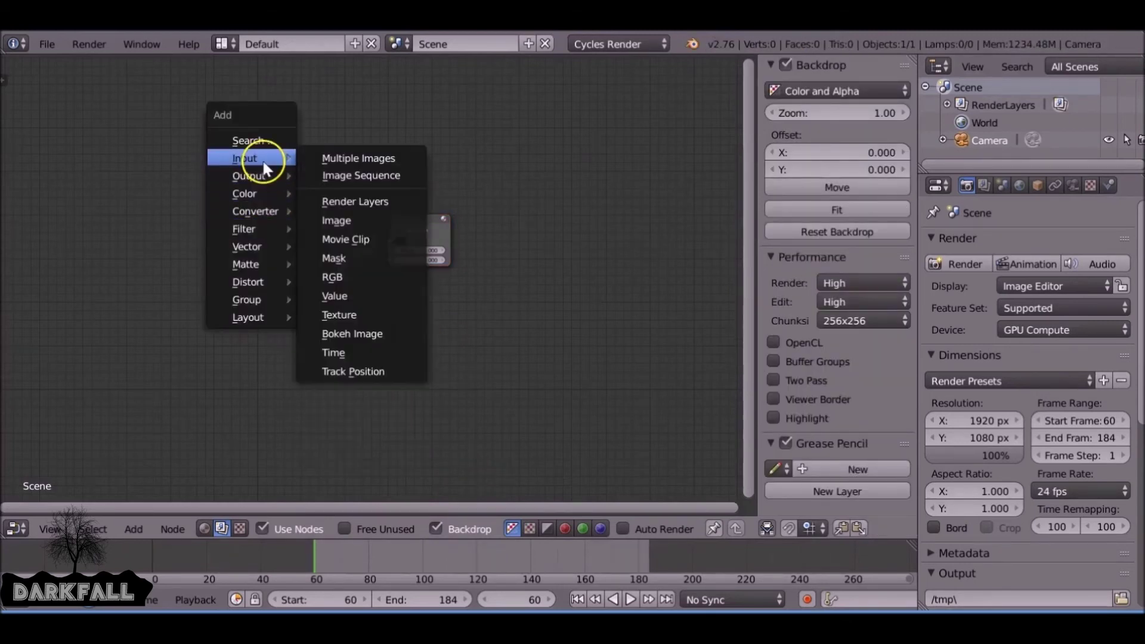
{"action": "left_click", "coordinate": [365, 238]}
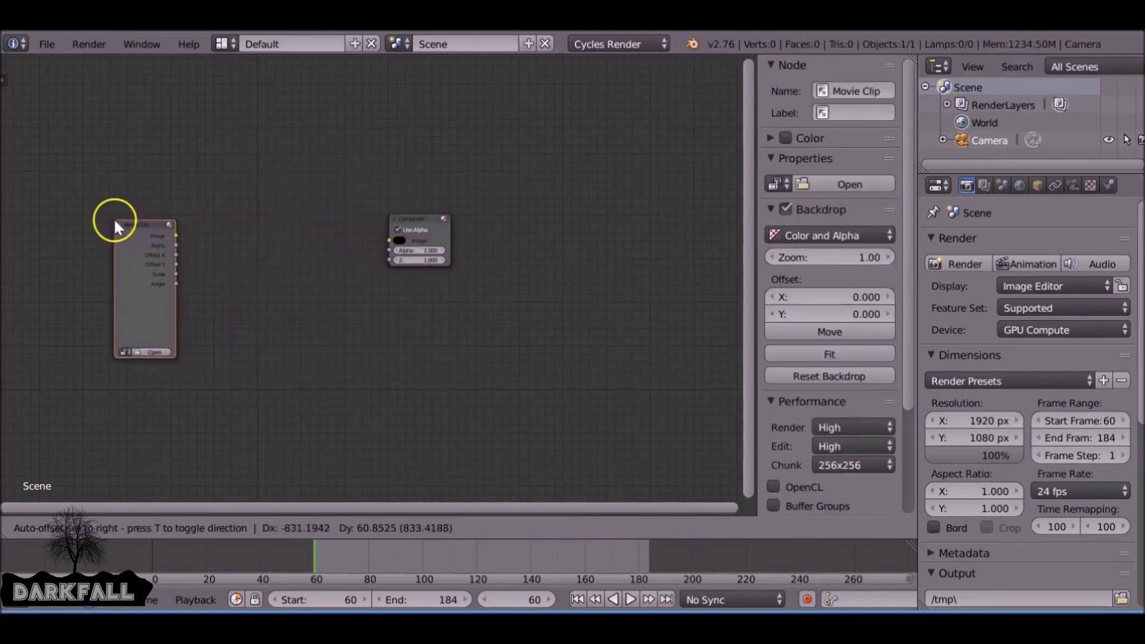
{"action": "left_click", "coordinate": [114, 222]}
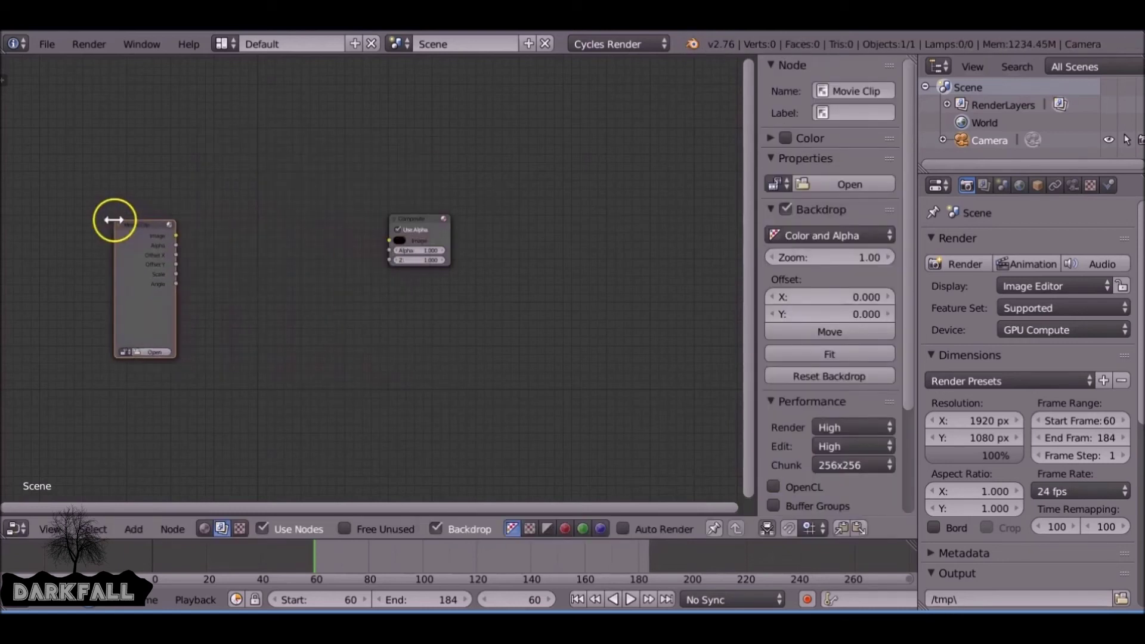
{"action": "left_click", "coordinate": [126, 350]}
{"action": "left_click", "coordinate": [134, 367]}
{"action": "scroll", "coordinate": [143, 364], "scroll_direction": "up", "scroll_amount": 2}
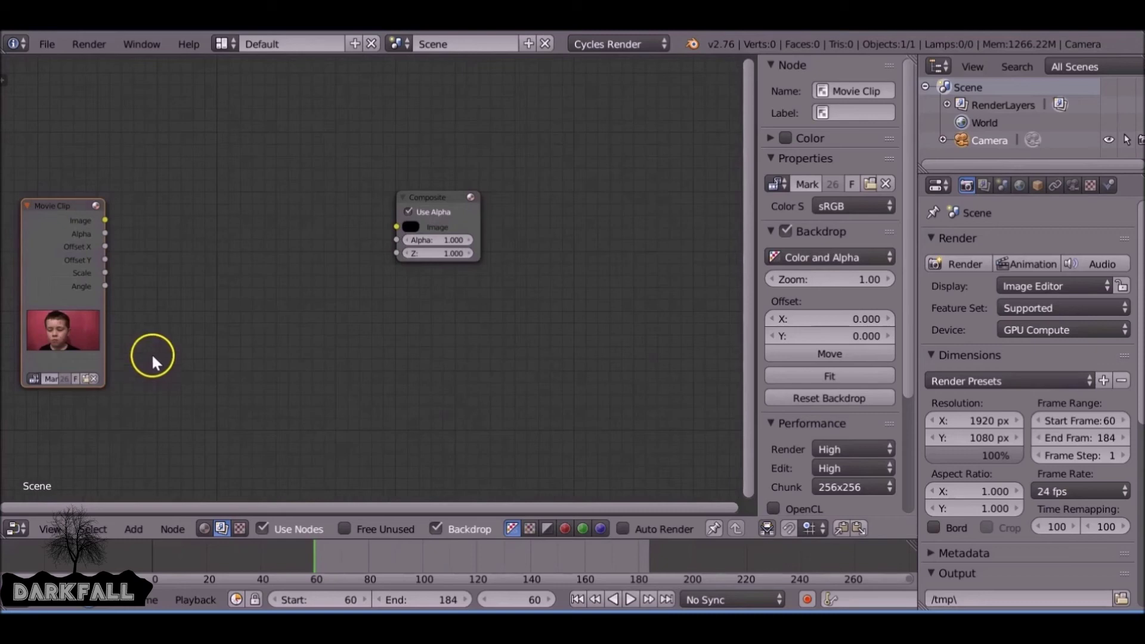
Move the Composite node aside, connect a Viewer to the Movie Clip node, and set the backdrop zoom to 0.47.
{"action": "left_click", "coordinate": [457, 186]}
{"action": "left_click_drag", "start_coordinate": [456, 186], "coordinate": [680, 71]}
{"action": "left_click", "coordinate": [62, 213], "text": "ctrl+shift"}
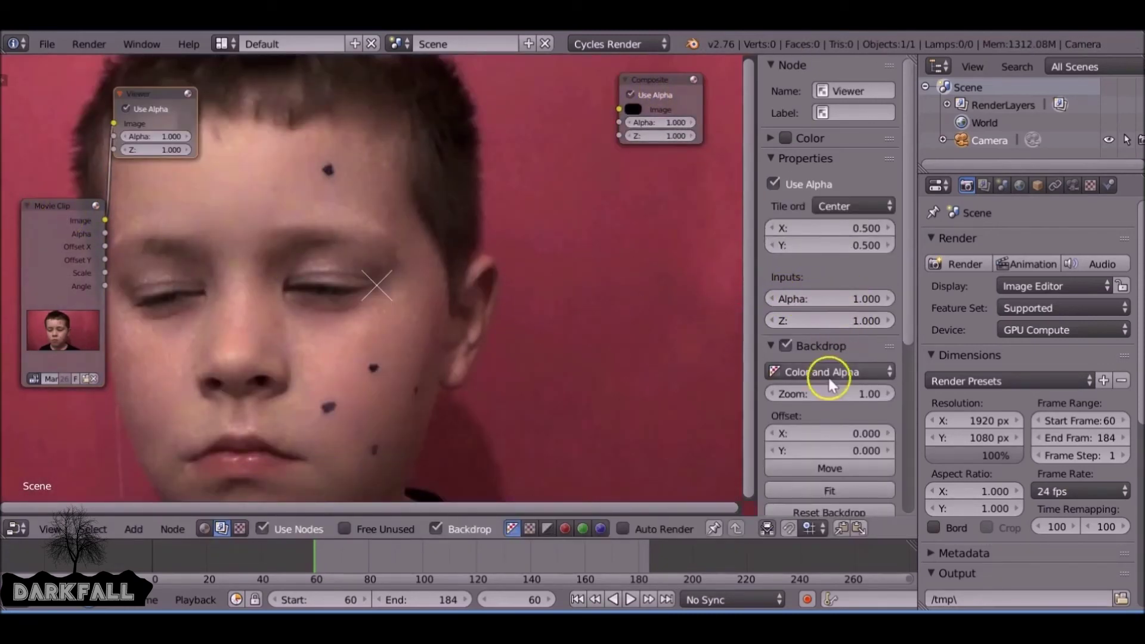
{"action": "left_click_drag", "start_coordinate": [818, 393], "coordinate": [785, 393]}
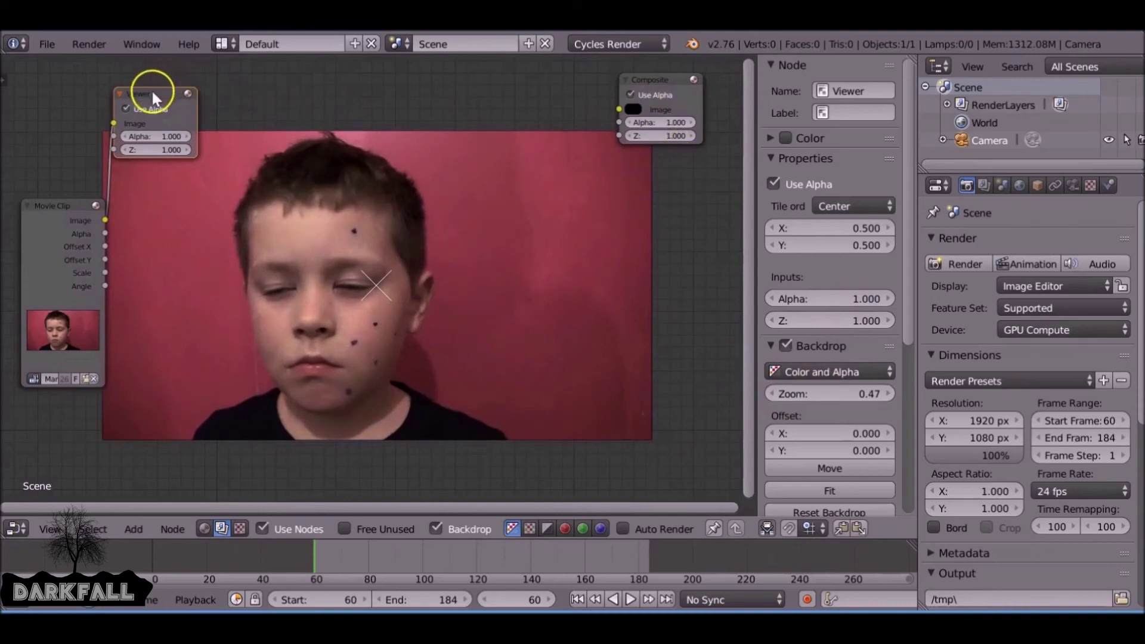
Place the Viewer node below the Composite node, link the Movie Clip image to the Composite, and move the Movie Clip node aside.
{"action": "left_click_drag", "start_coordinate": [154, 95], "coordinate": [652, 159]}
{"action": "left_click_drag", "start_coordinate": [106, 220], "coordinate": [620, 110]}
{"action": "middle_click_drag", "start_coordinate": [447, 266], "coordinate": [448, 223]}
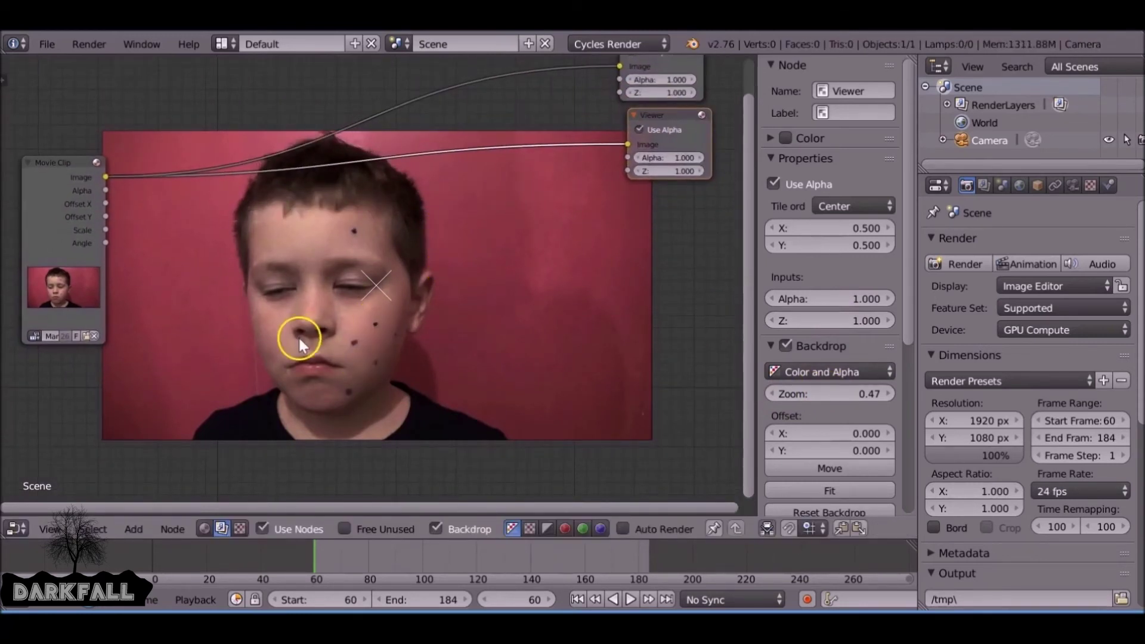
{"action": "left_click_drag", "start_coordinate": [80, 205], "coordinate": [42, 94]}
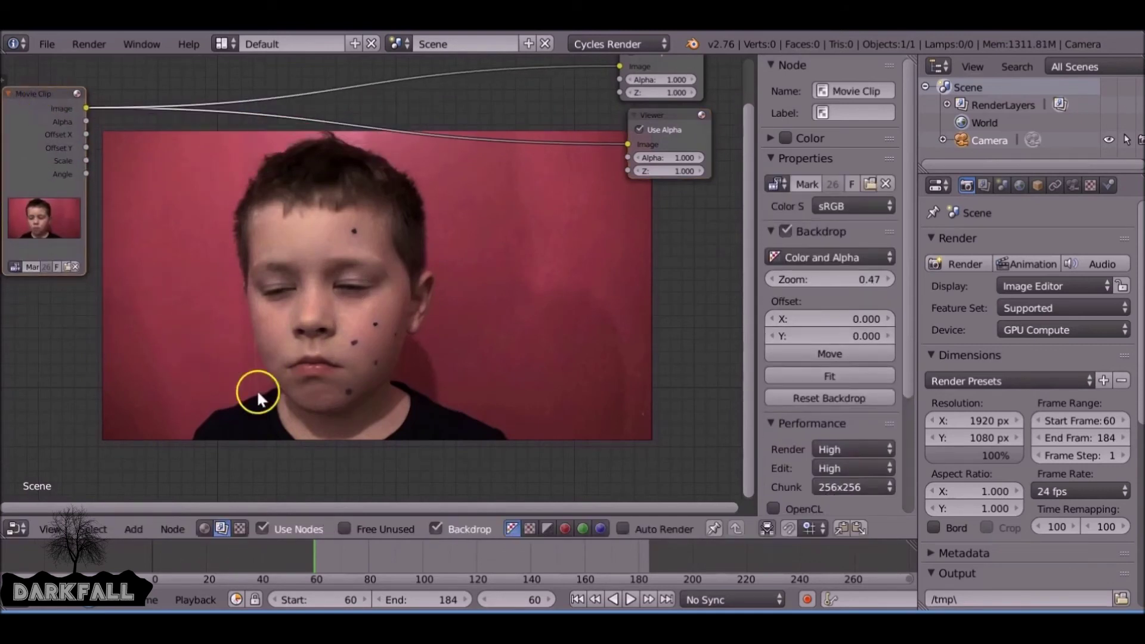
Insert a Mix color node before the Viewer and feed the Movie Clip image into both of its Image inputs.
{"action": "key", "text": "shift+a"}
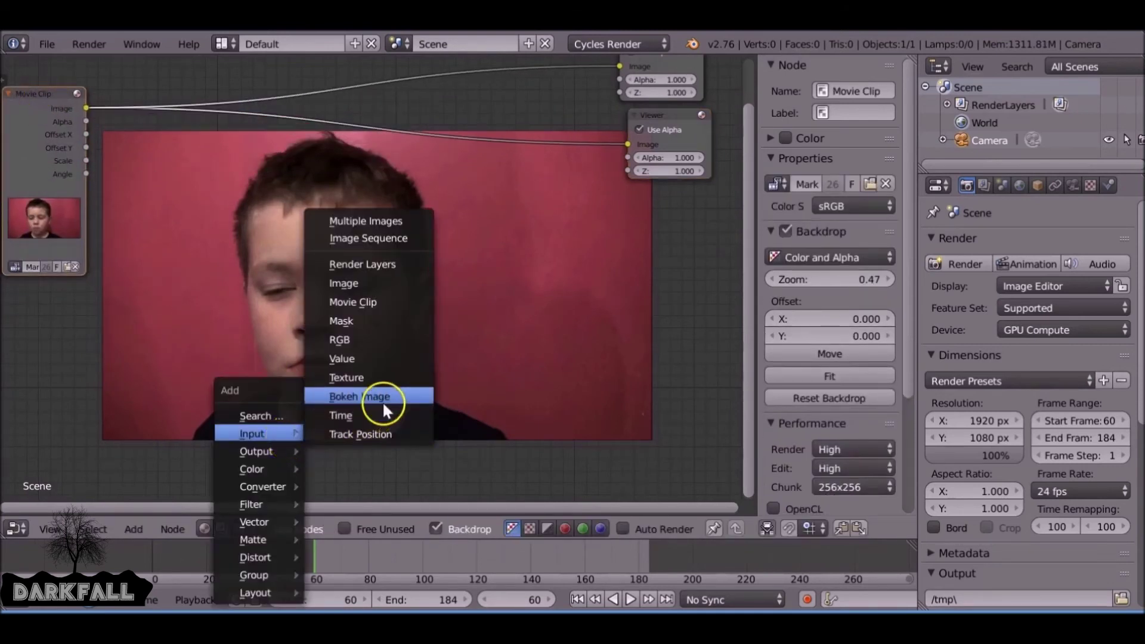
{"action": "mouse_move", "coordinate": [281, 469]}
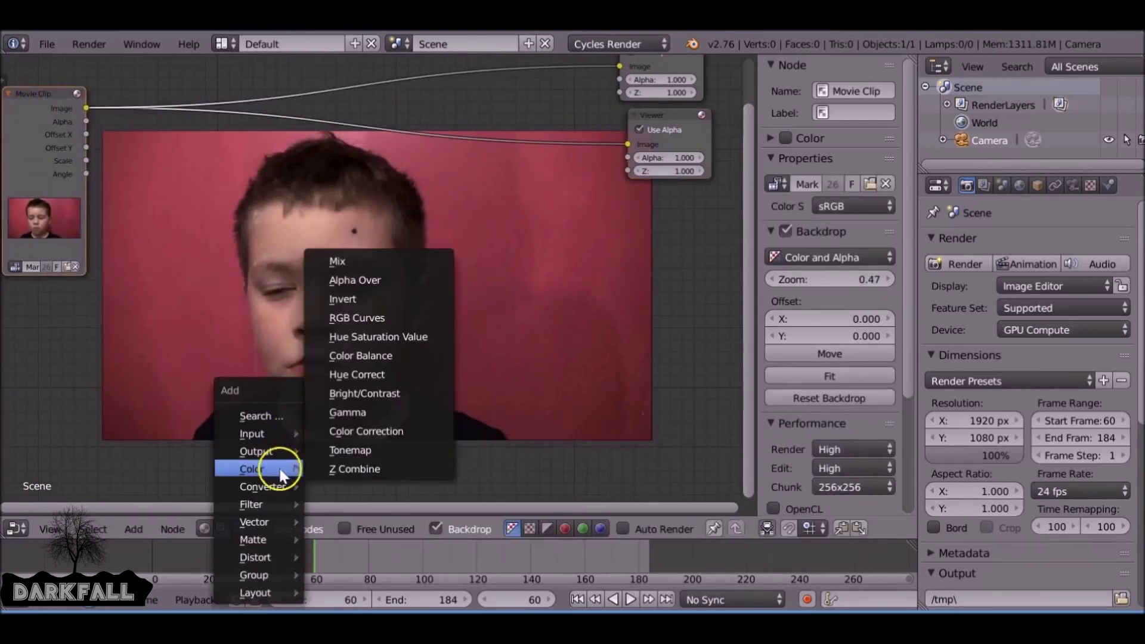
{"action": "left_click", "coordinate": [385, 263]}
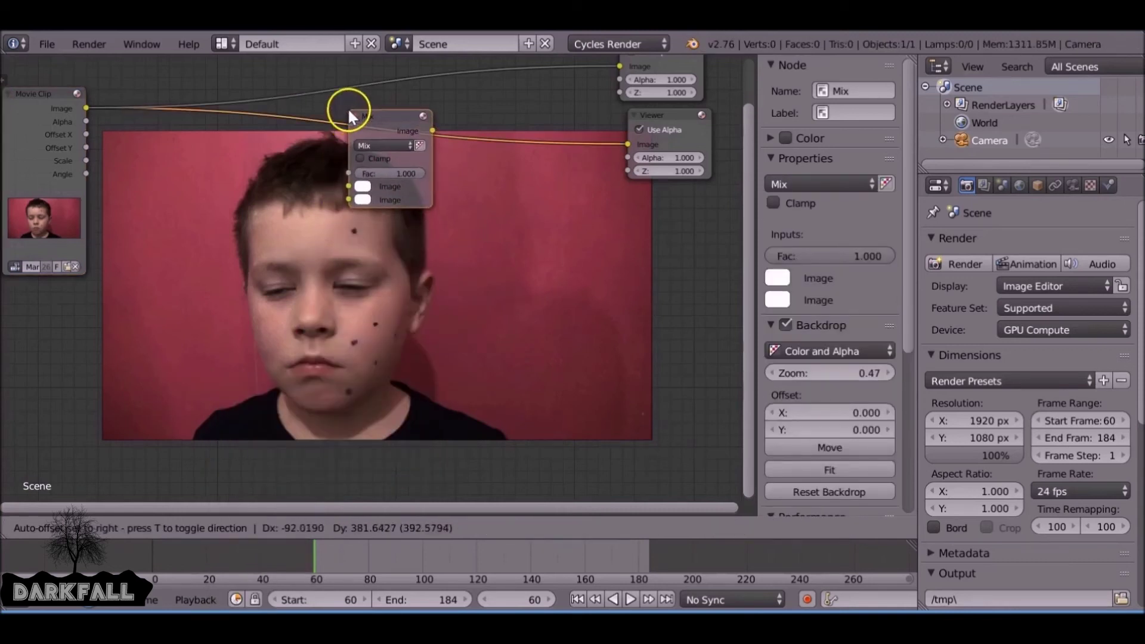
{"action": "left_click", "coordinate": [350, 103]}
{"action": "left_click_drag", "start_coordinate": [384, 106], "coordinate": [343, 84]}
{"action": "left_click_drag", "start_coordinate": [87, 108], "coordinate": [308, 174]}
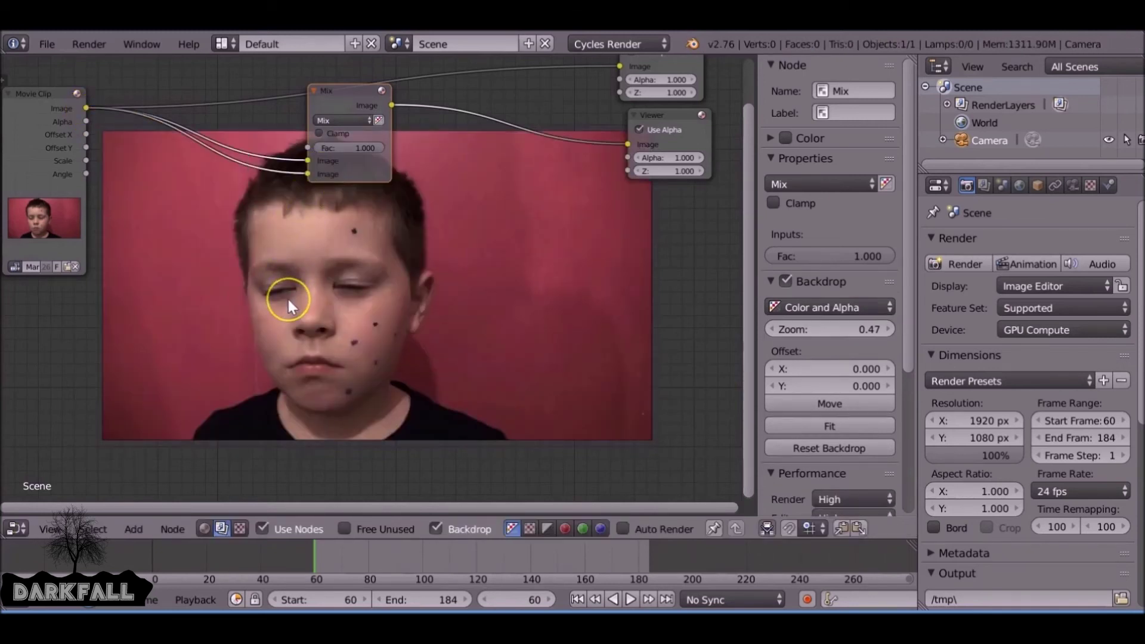
Insert a Blur filter node between the Movie Clip and the Mix node's second Image input.
{"action": "key", "text": "shift+a"}
{"action": "mouse_move", "coordinate": [288, 296]}
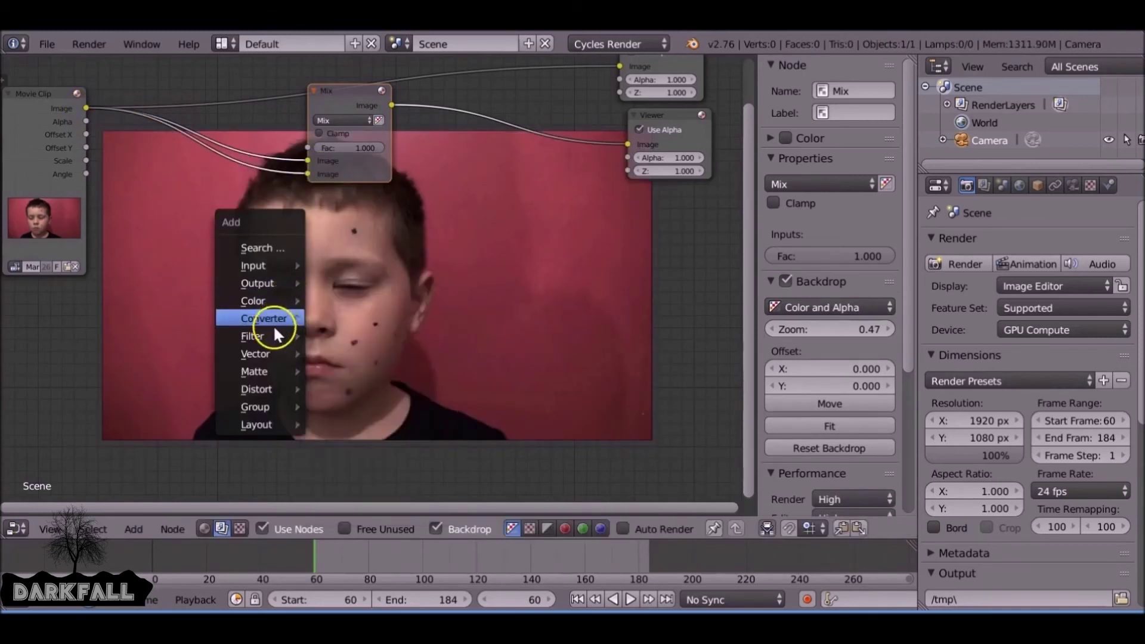
{"action": "mouse_move", "coordinate": [275, 336]}
{"action": "left_click", "coordinate": [338, 338]}
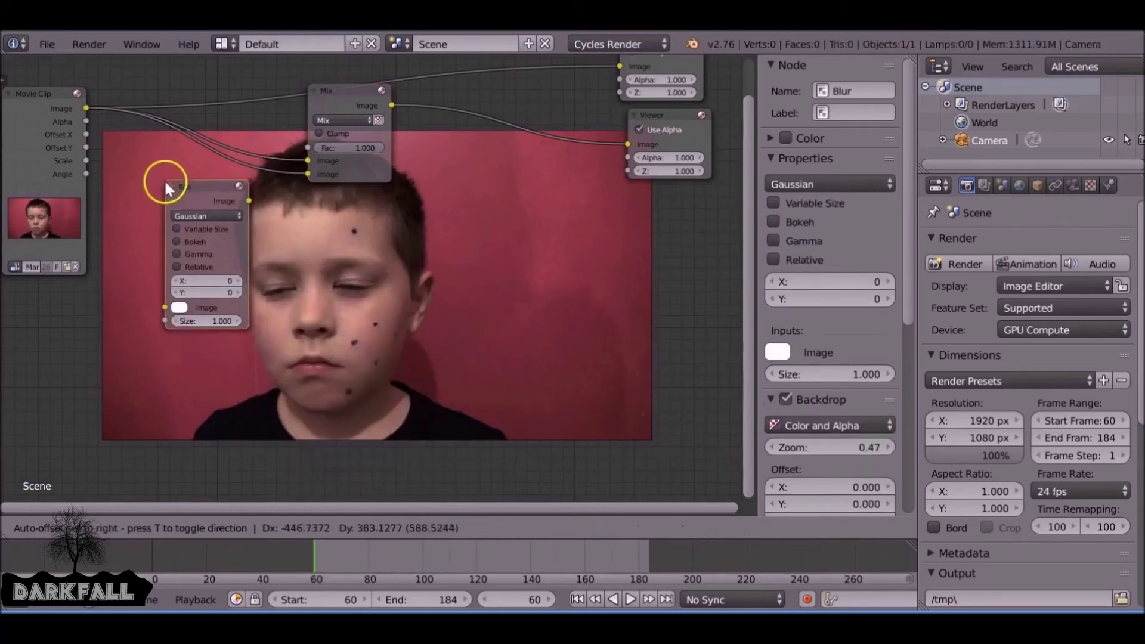
{"action": "left_click", "coordinate": [170, 157]}
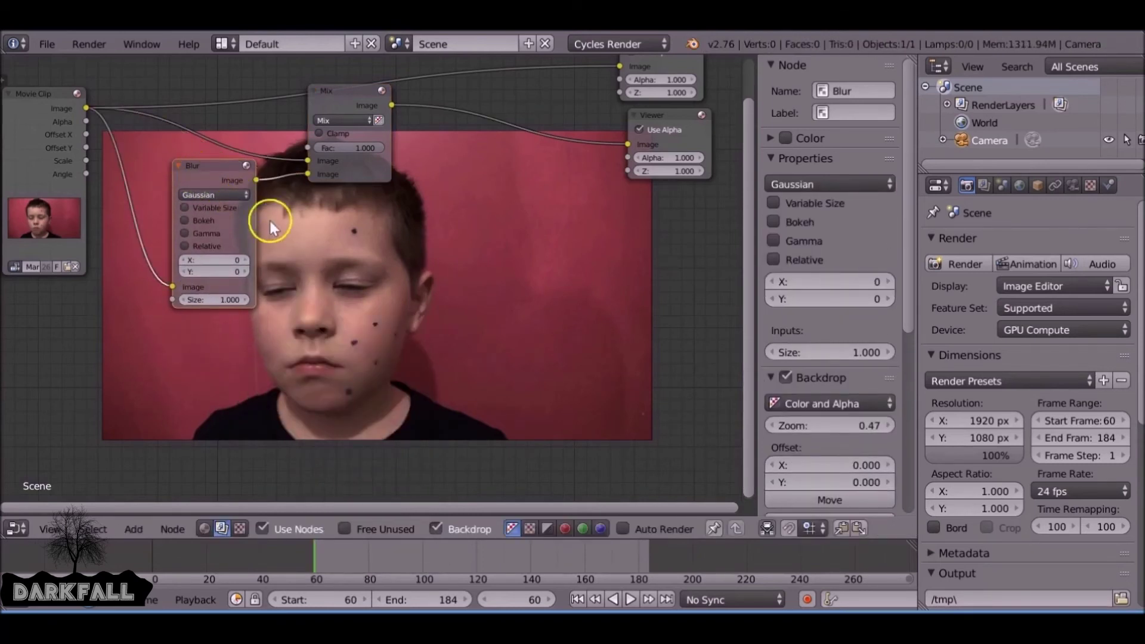
Set the Blur node's X and Y to 20 and its filter type to Fast Gaussian.
{"action": "left_click", "coordinate": [221, 260]}
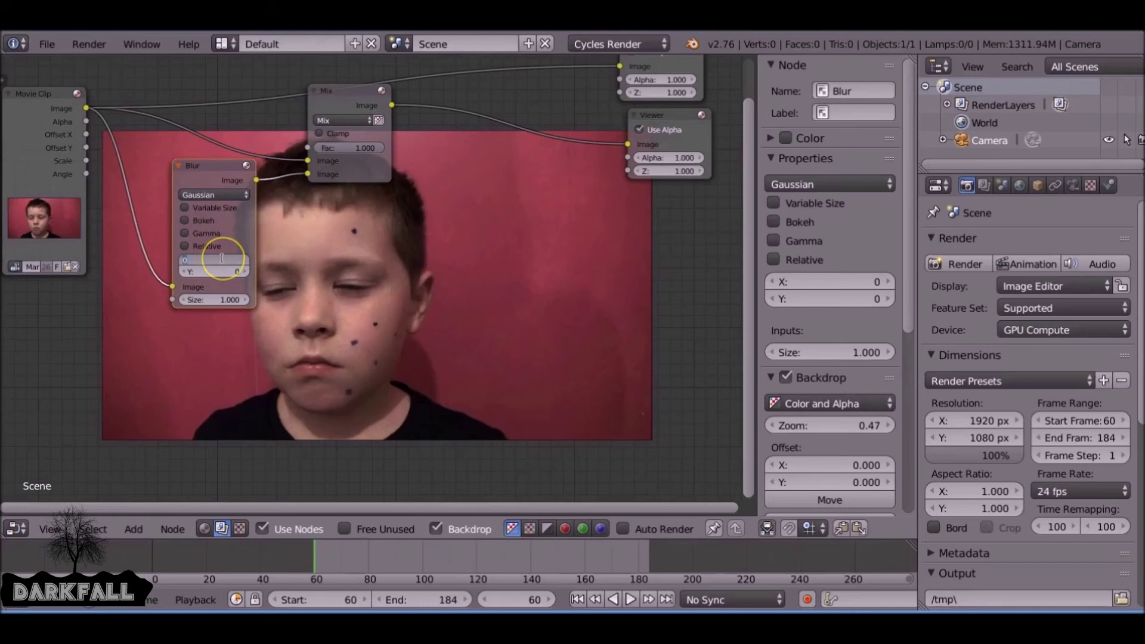
{"action": "type", "text": "20"}
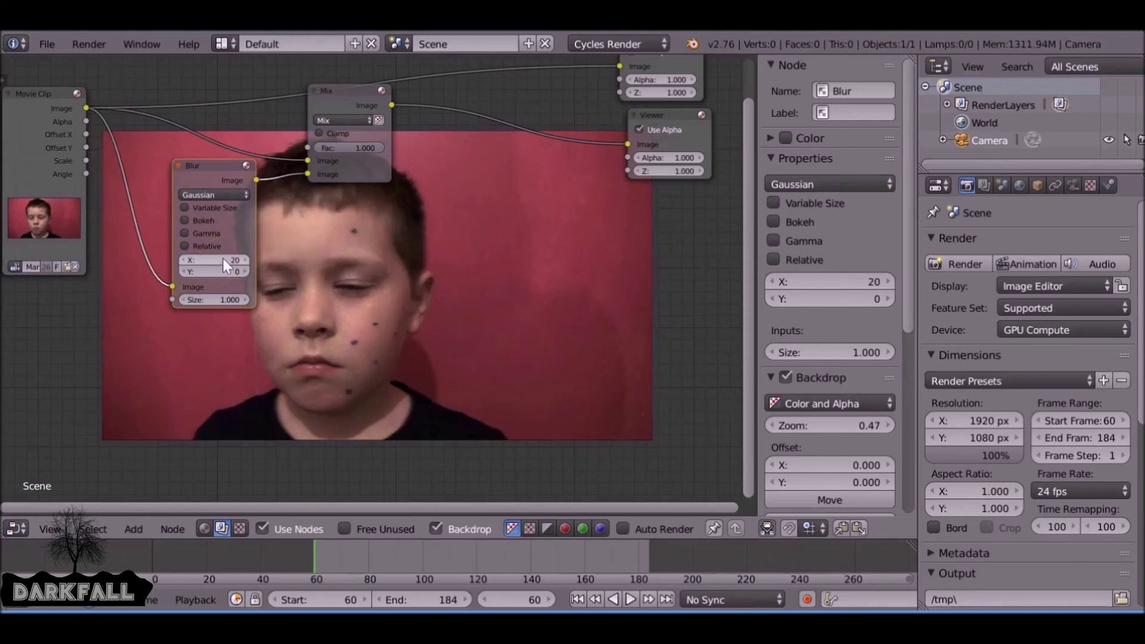
{"action": "left_click", "coordinate": [219, 273]}
{"action": "type", "text": "20"}
{"action": "key", "text": "Return"}
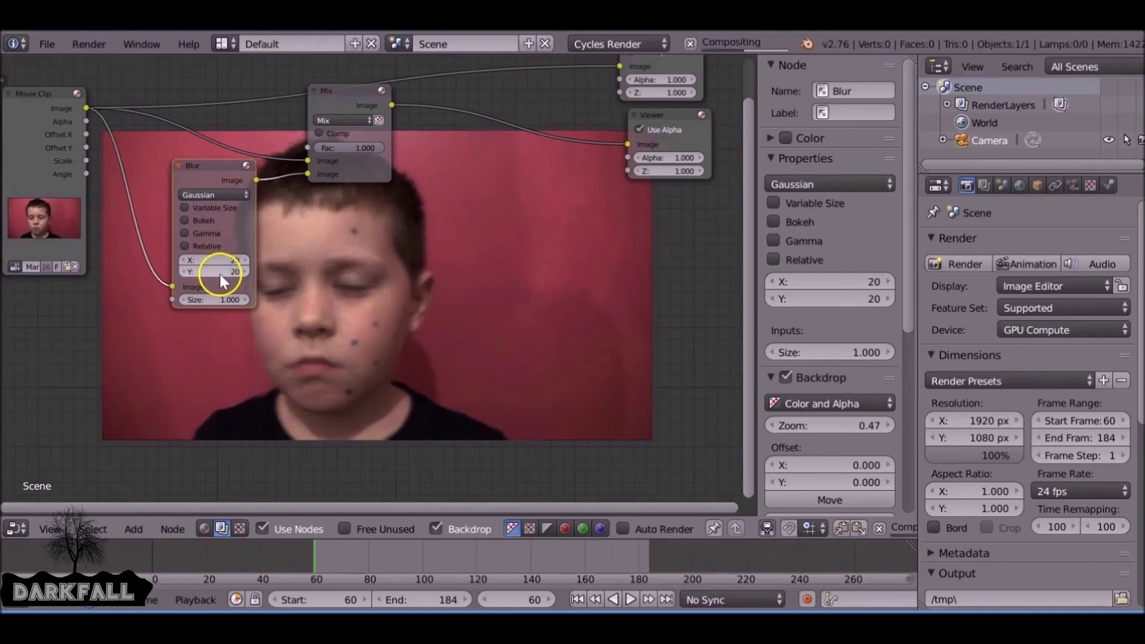
{"action": "scroll", "coordinate": [378, 261], "scroll_direction": "up", "scroll_amount": 4}
{"action": "middle_click_drag", "start_coordinate": [305, 280], "coordinate": [328, 337]}
{"action": "left_click", "coordinate": [241, 191]}
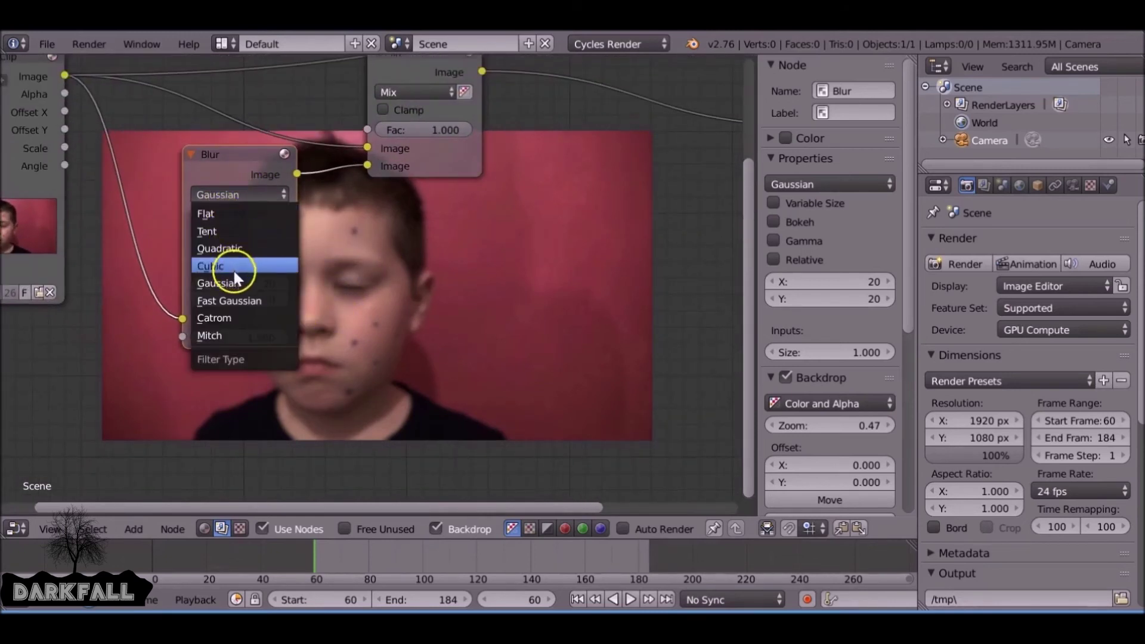
{"action": "left_click", "coordinate": [235, 301]}
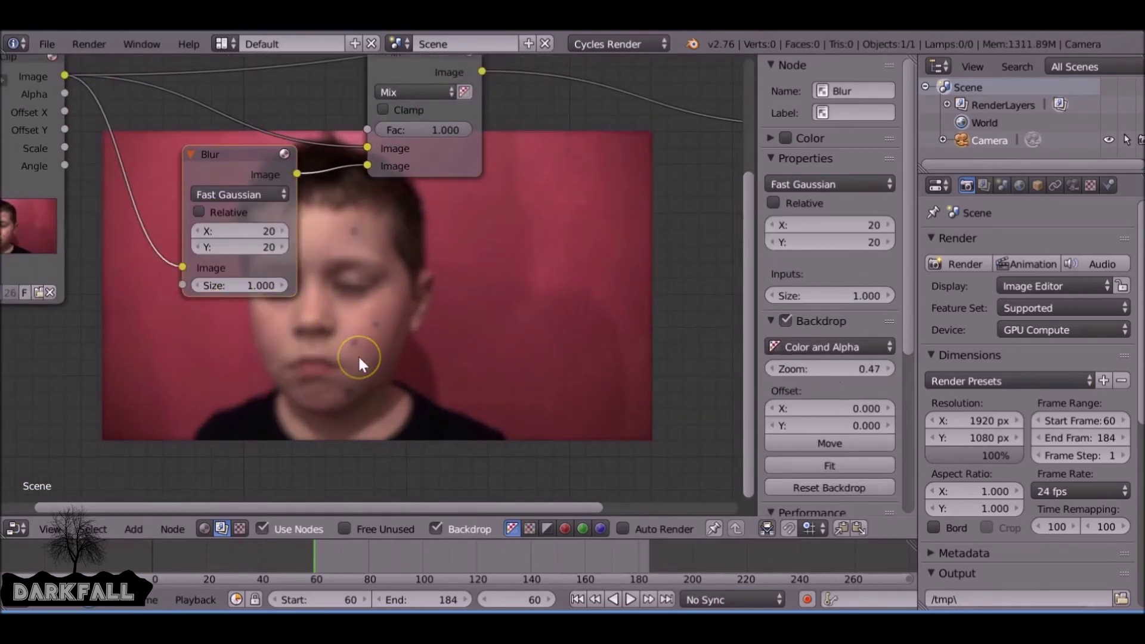
Add a Mask input node below the Movie Clip node and connect its output to the Mix node's Fac input.
{"action": "left_click_drag", "start_coordinate": [259, 169], "coordinate": [75, 131]}
{"action": "scroll", "coordinate": [206, 156], "scroll_direction": "down", "scroll_amount": 2}
{"action": "key", "text": "shift+a"}
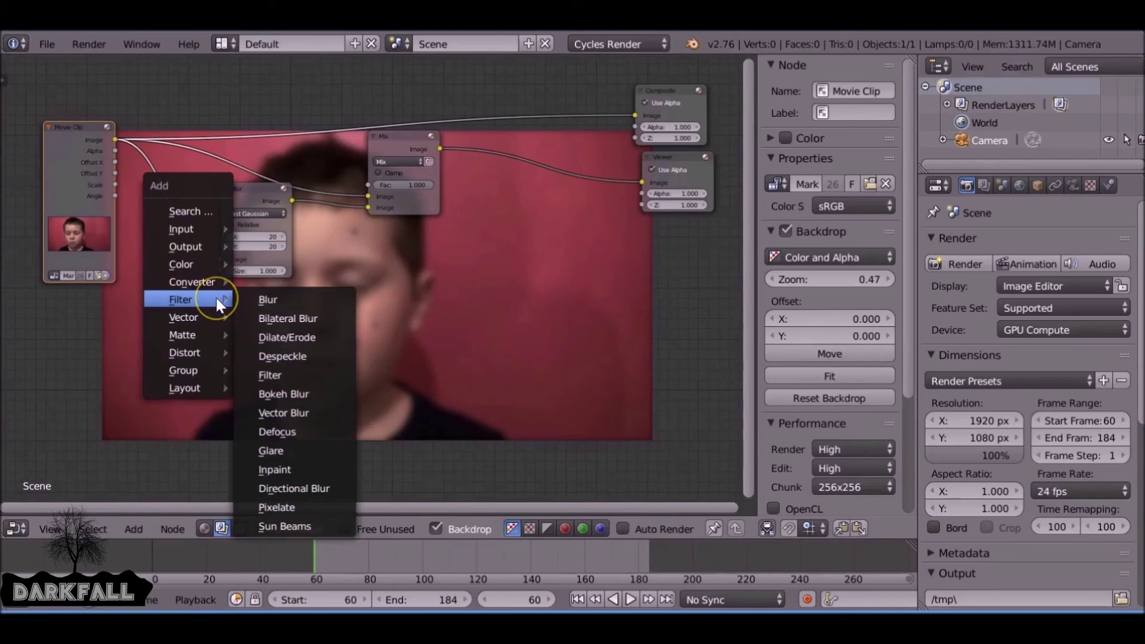
{"action": "mouse_move", "coordinate": [188, 227]}
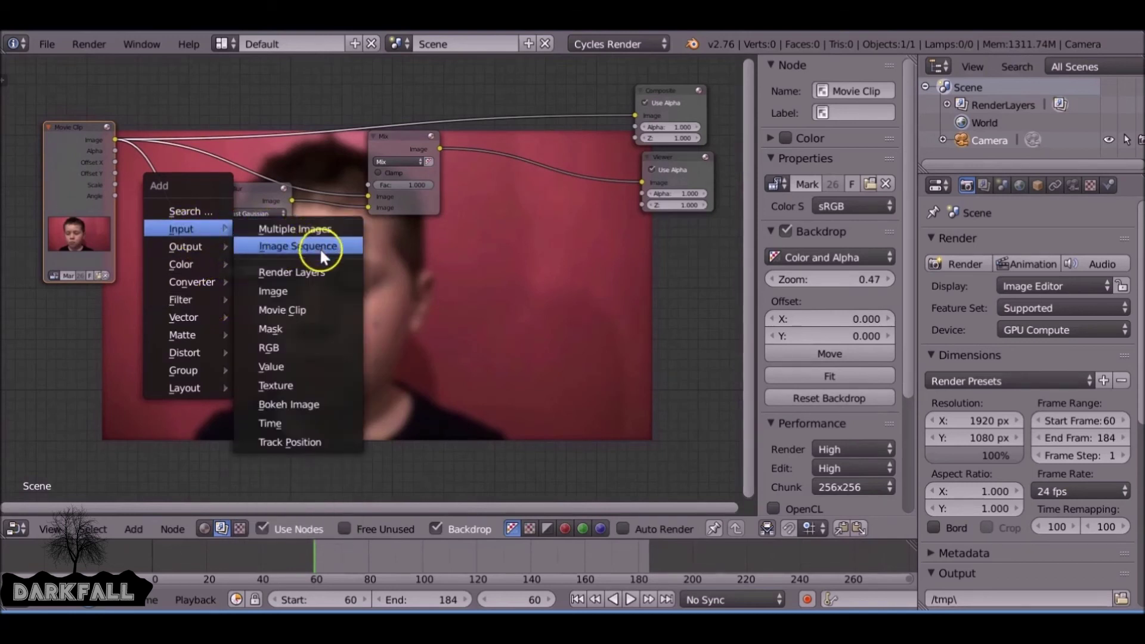
{"action": "left_click", "coordinate": [304, 328]}
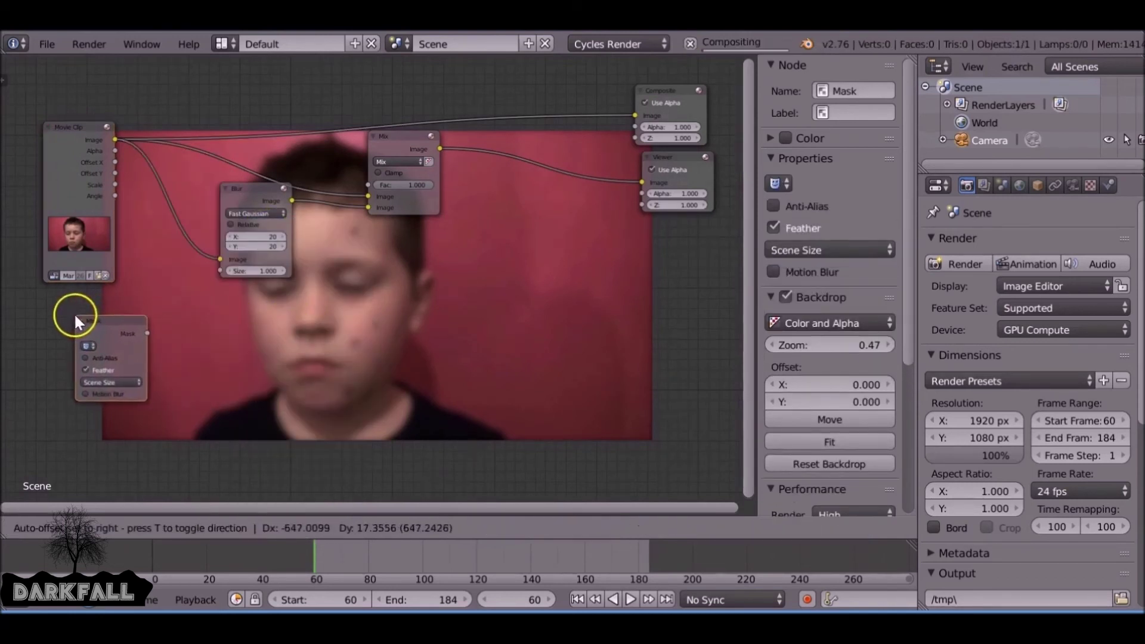
{"action": "left_click", "coordinate": [21, 301]}
{"action": "left_click_drag", "start_coordinate": [92, 320], "coordinate": [370, 185]}
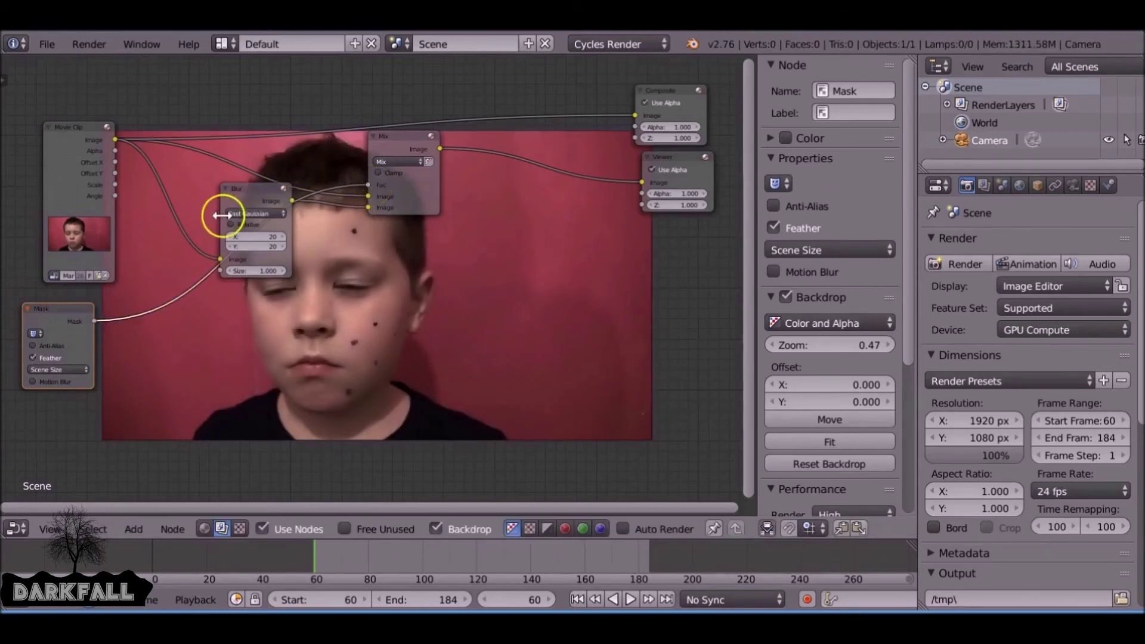
Load the Face Markers mask in the Mask node, and shift the Mask and Blur nodes to tidy the layout.
{"action": "left_click", "coordinate": [34, 333]}
{"action": "left_click", "coordinate": [70, 354]}
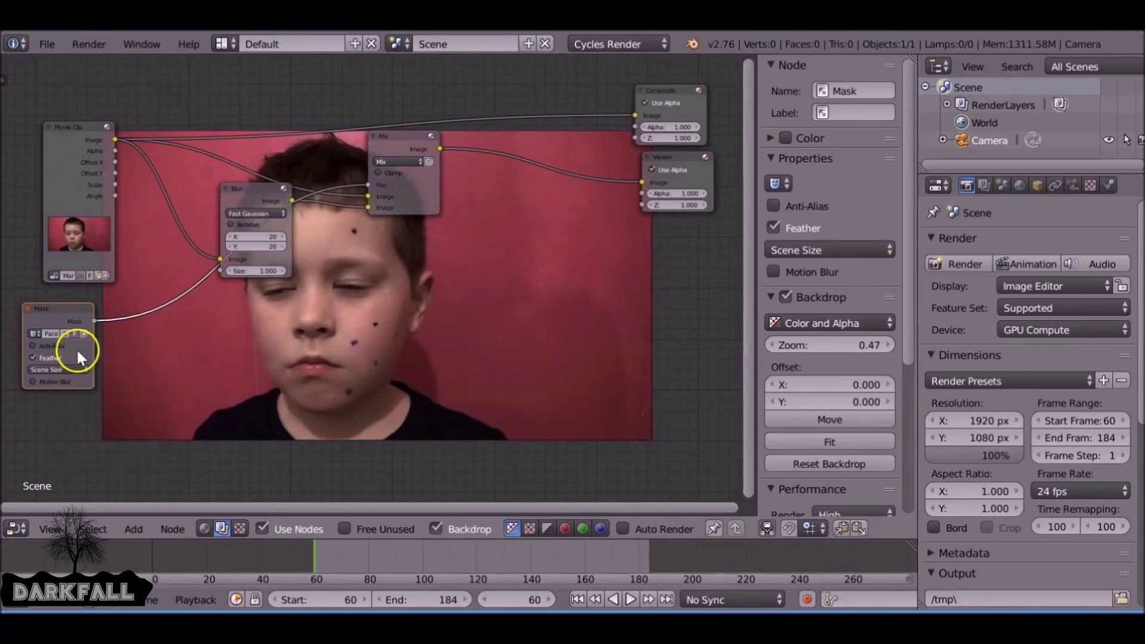
{"action": "scroll", "coordinate": [200, 278], "scroll_direction": "up", "scroll_amount": 3}
{"action": "middle_click_drag", "start_coordinate": [98, 305], "coordinate": [224, 314]}
{"action": "scroll", "coordinate": [223, 315], "scroll_direction": "up", "scroll_amount": 2}
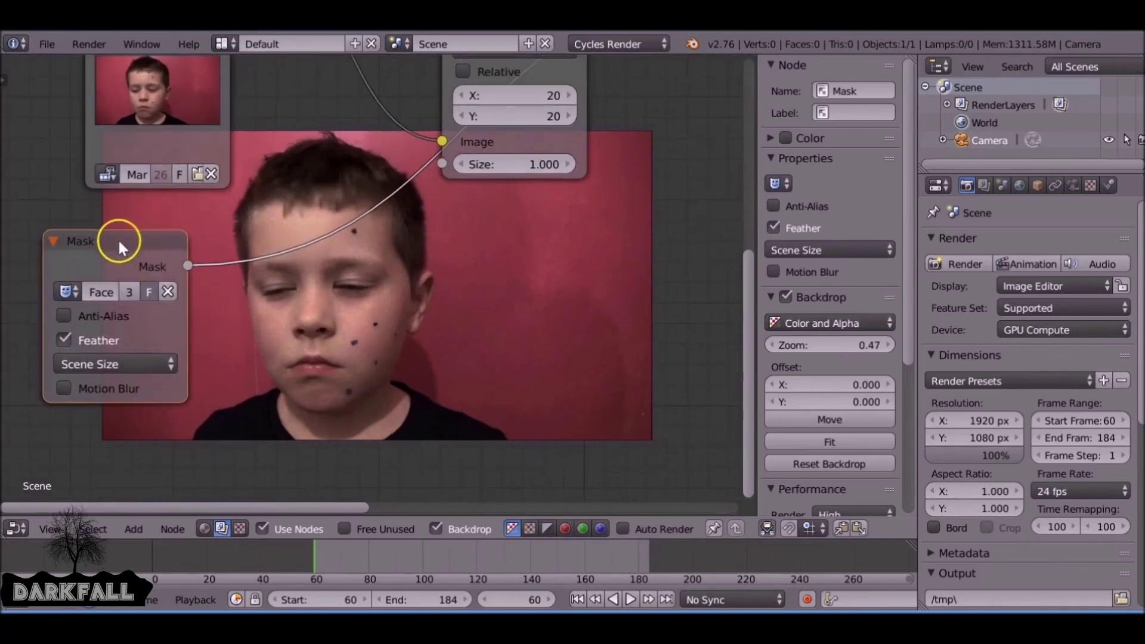
{"action": "left_click_drag", "start_coordinate": [117, 238], "coordinate": [106, 247]}
{"action": "scroll", "coordinate": [485, 316], "scroll_direction": "down", "scroll_amount": 1}
{"action": "scroll", "coordinate": [485, 311], "scroll_direction": "down", "scroll_amount": 2}
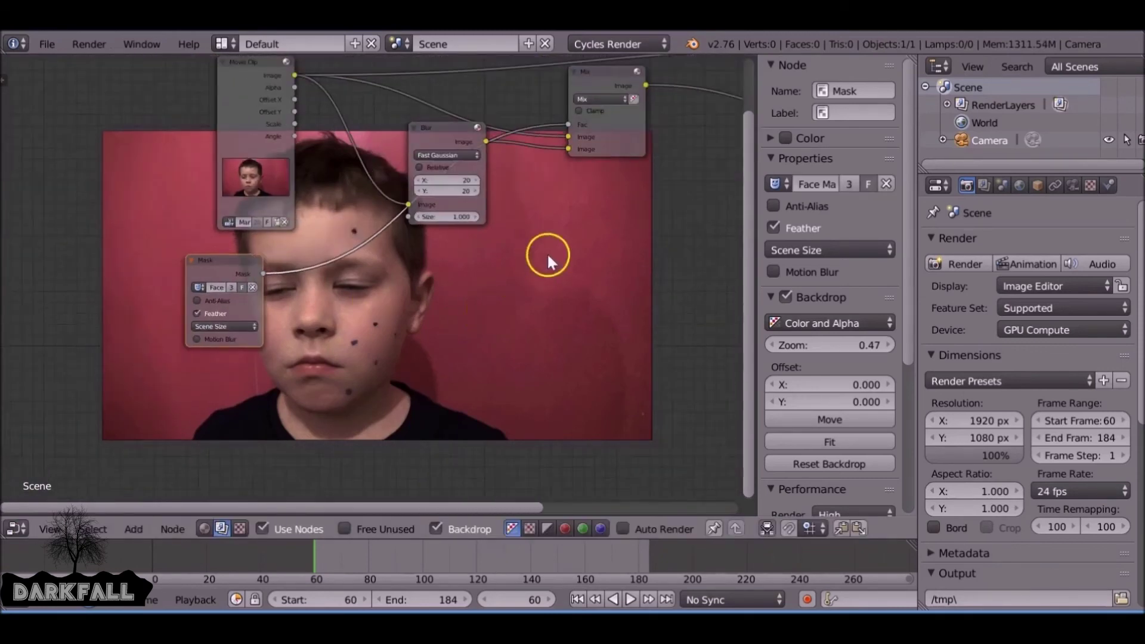
{"action": "left_click_drag", "start_coordinate": [314, 222], "coordinate": [288, 241]}
{"action": "middle_click_drag", "start_coordinate": [440, 255], "coordinate": [463, 225]}
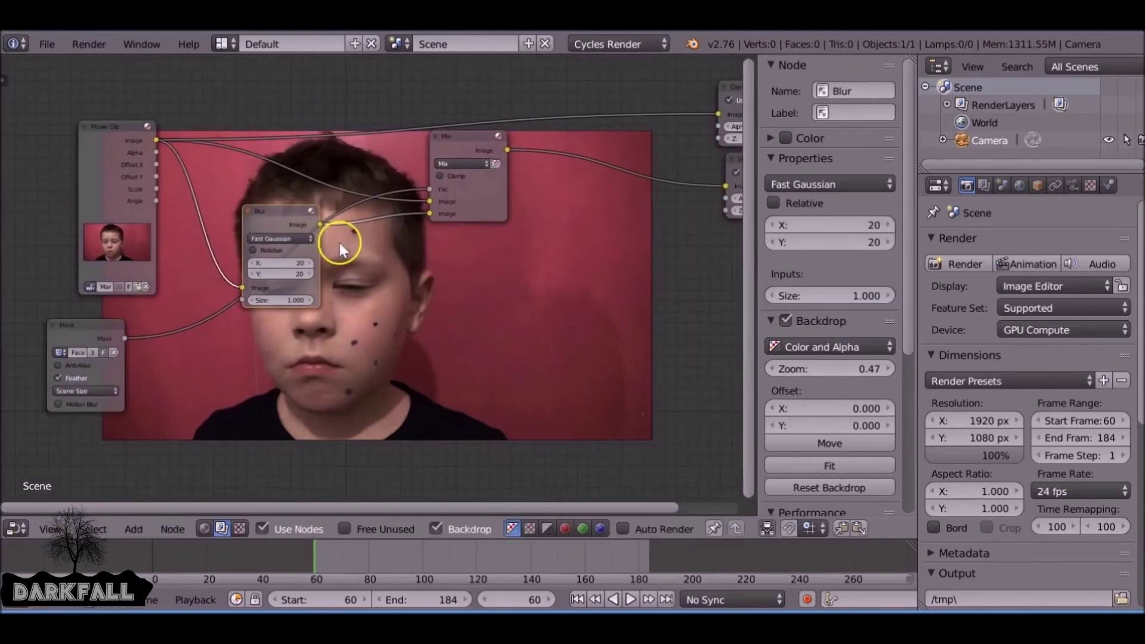
Try swapping the Mix node's two Image inputs, and restore their original order.
{"action": "left_click_drag", "start_coordinate": [427, 210], "coordinate": [428, 200]}
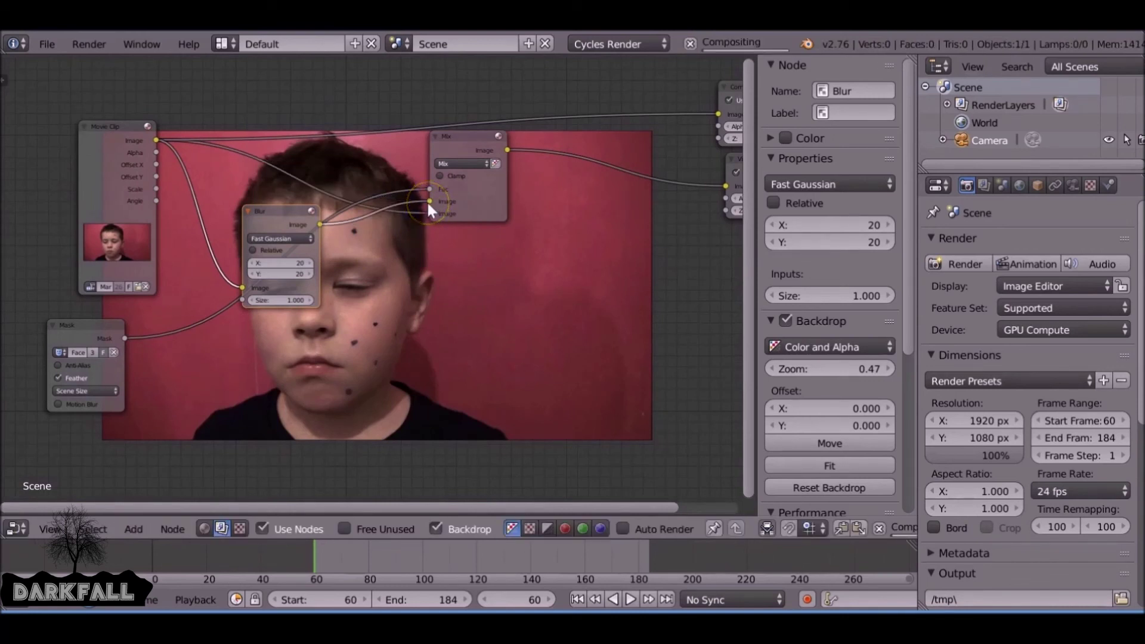
{"action": "left_click", "coordinate": [433, 224]}
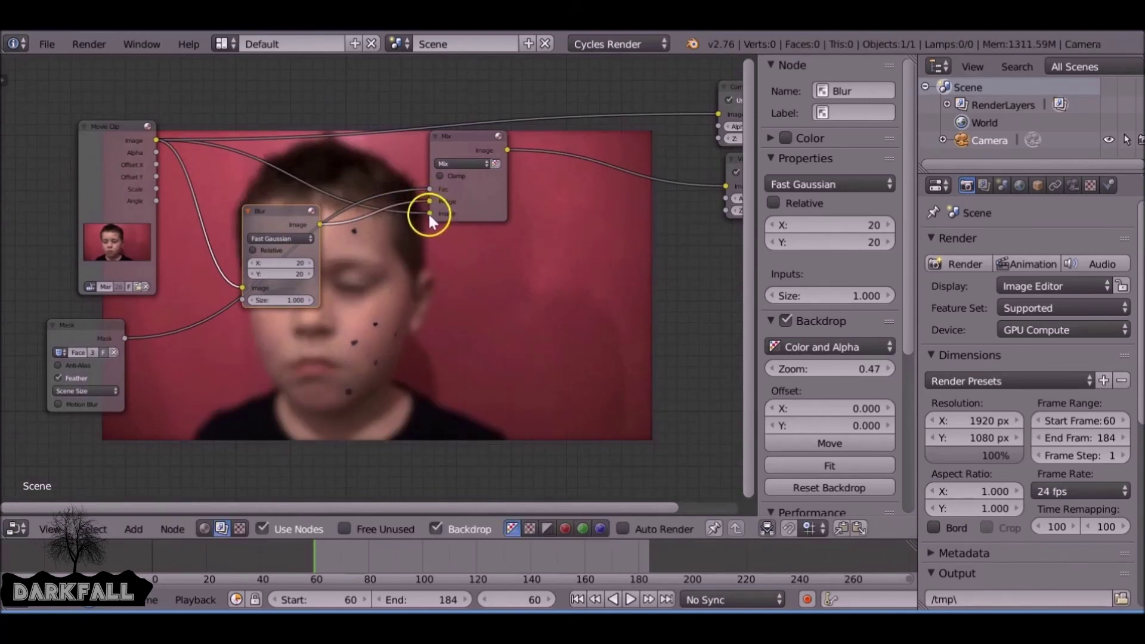
{"action": "left_click_drag", "start_coordinate": [429, 213], "coordinate": [430, 201]}
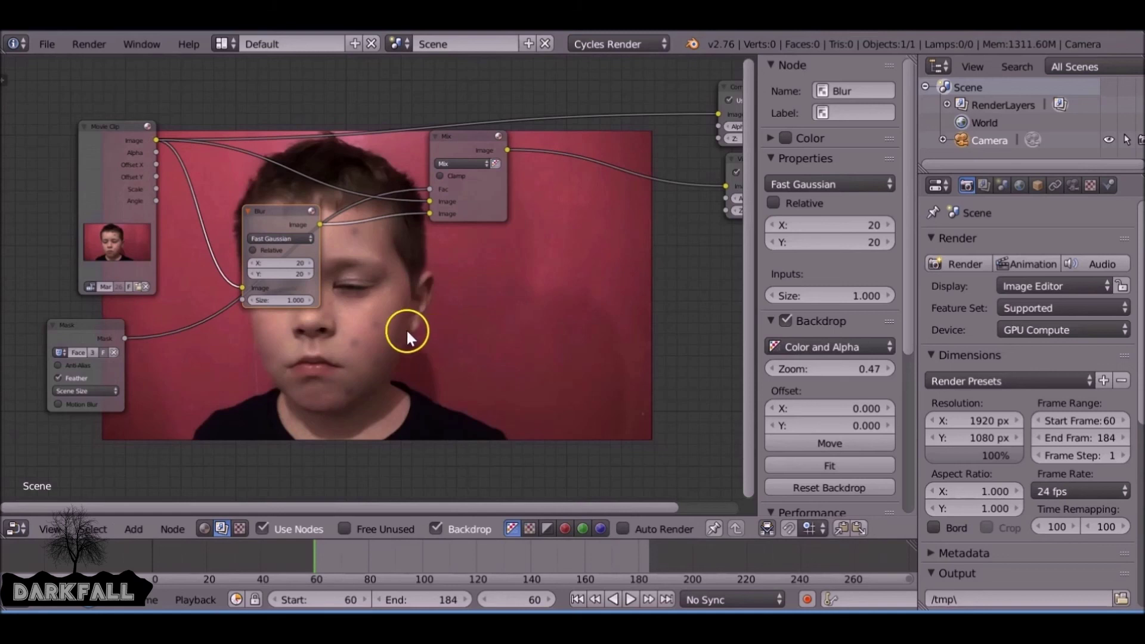
Set the Blur node's X and Y to 60.
{"action": "middle_click_drag", "start_coordinate": [380, 329], "coordinate": [345, 302]}
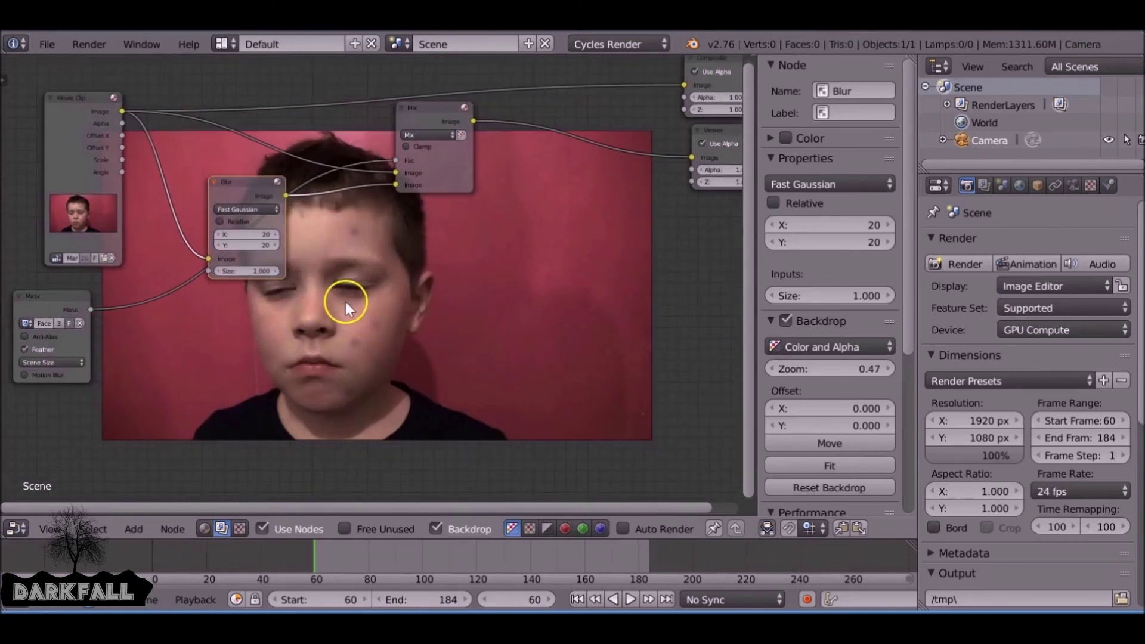
{"action": "left_click", "coordinate": [257, 238]}
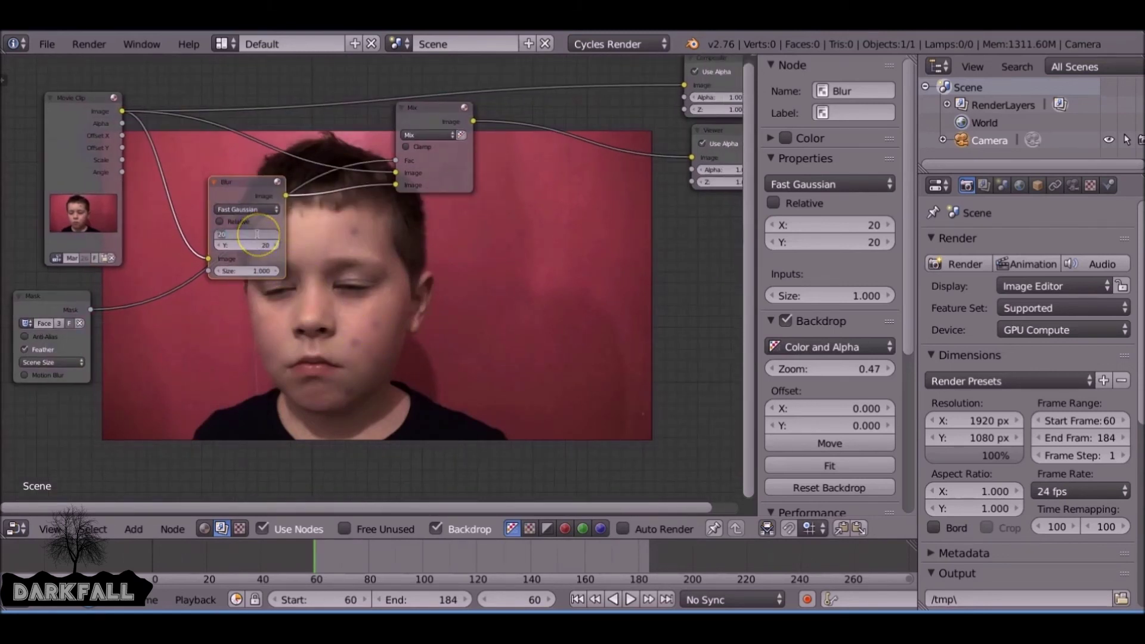
{"action": "type", "text": "60"}
{"action": "key", "text": "Return"}
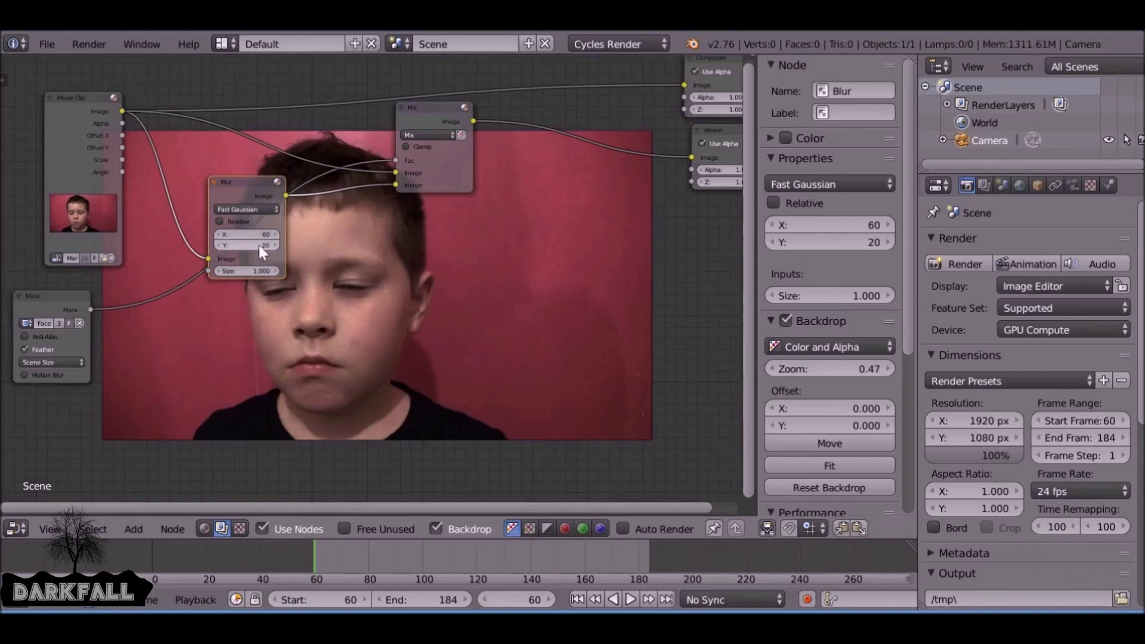
{"action": "left_click", "coordinate": [258, 245]}
{"action": "type", "text": "60"}
{"action": "key", "text": "Return"}
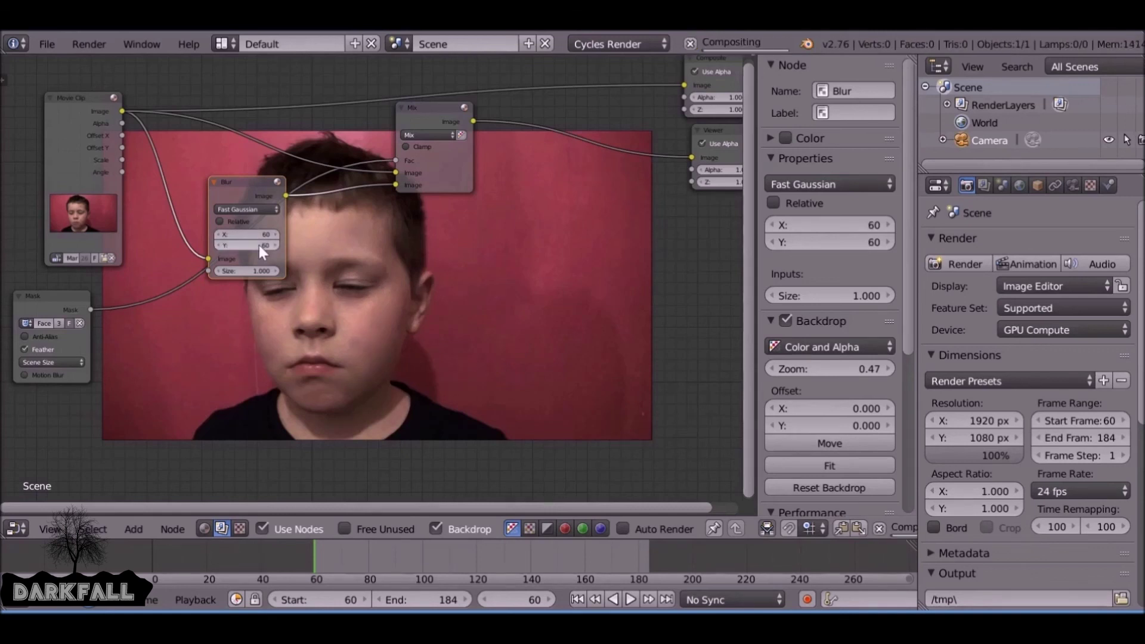
{"action": "left_click", "coordinate": [317, 318]}
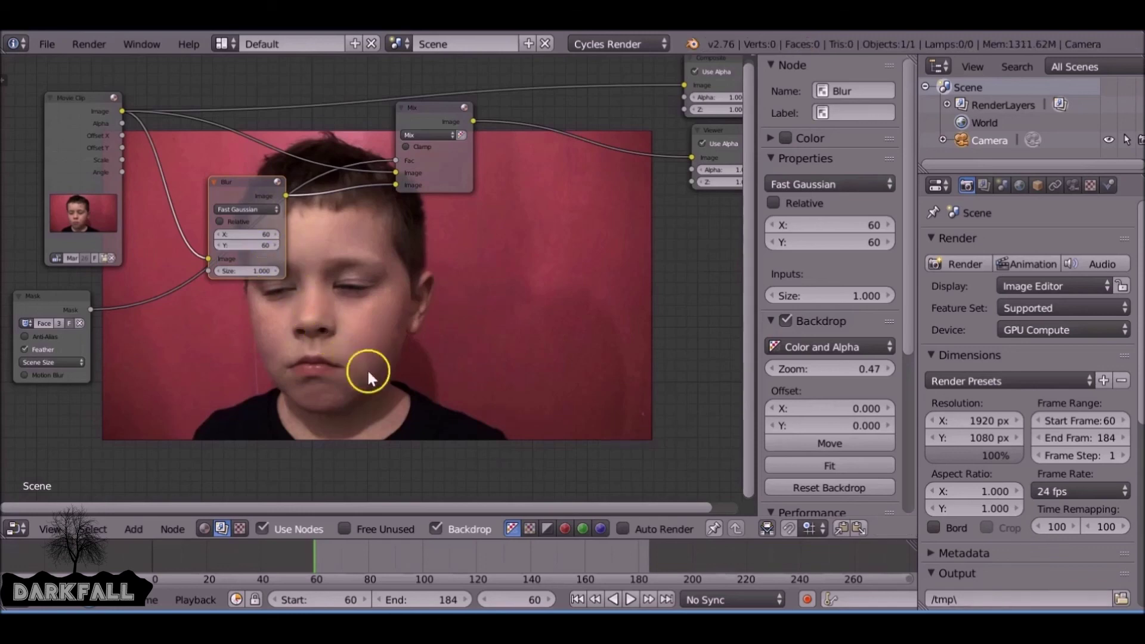
Enlarge the backdrop to a zoom of 1.28 and offset it to X 21.4, Y 164.2 to inspect the cheek.
{"action": "left_click_drag", "start_coordinate": [808, 368], "coordinate": [865, 375]}
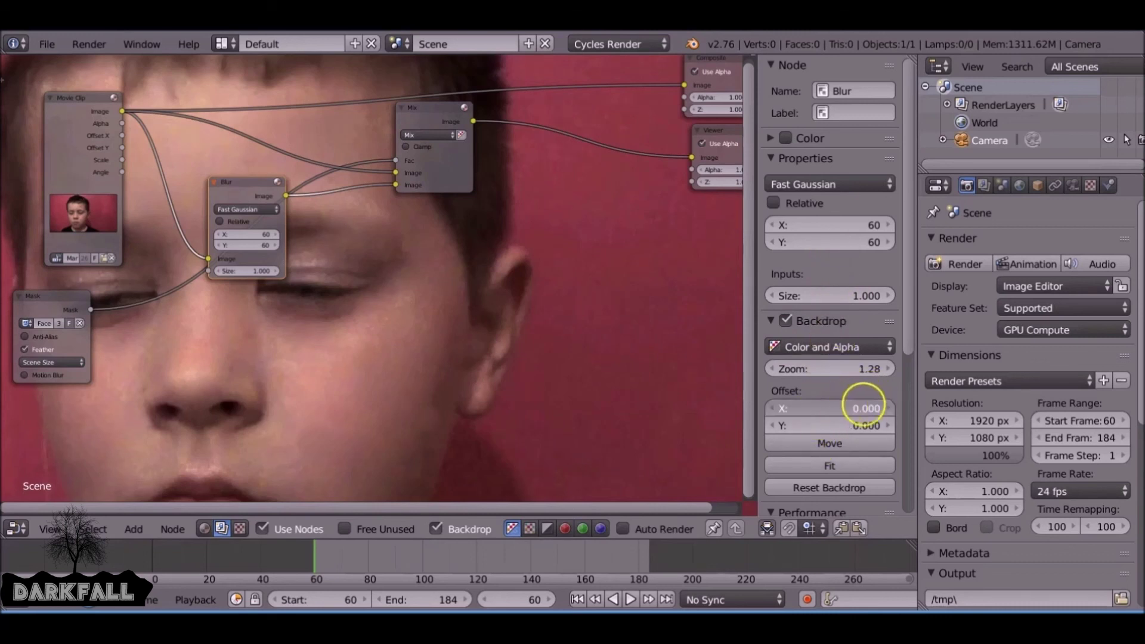
{"action": "left_click_drag", "start_coordinate": [857, 408], "coordinate": [900, 408]}
{"action": "left_click_drag", "start_coordinate": [835, 425], "coordinate": [744, 435]}
{"action": "scroll", "coordinate": [356, 348], "scroll_direction": "up", "scroll_amount": 1}
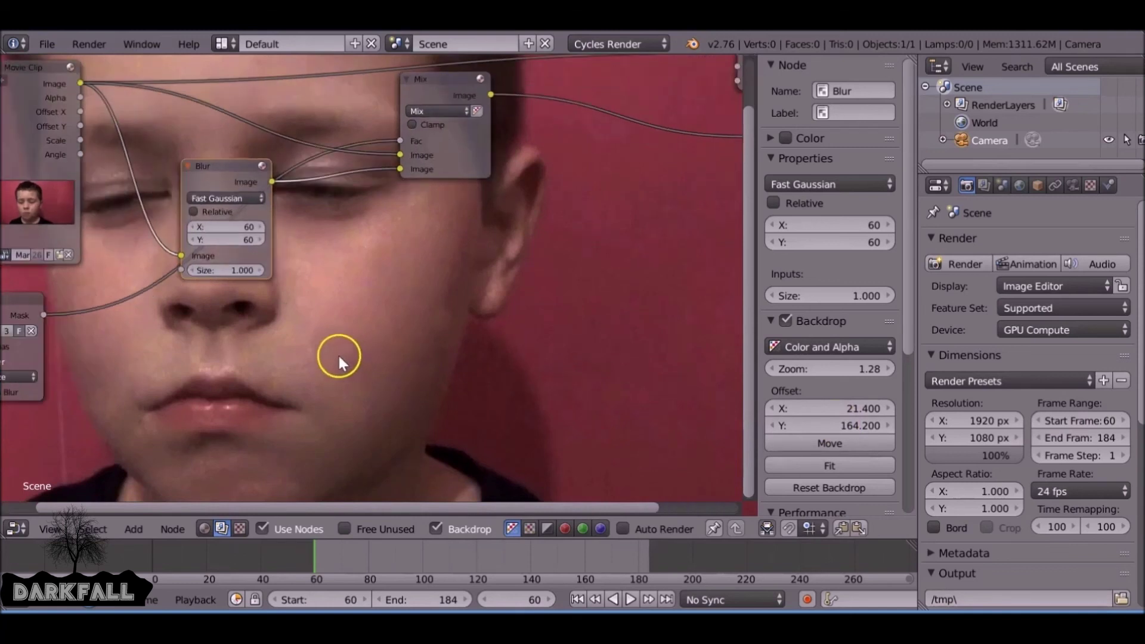
Enable Anti-Alias on the Mask node.
{"action": "scroll", "coordinate": [322, 323], "scroll_direction": "down", "scroll_amount": 1}
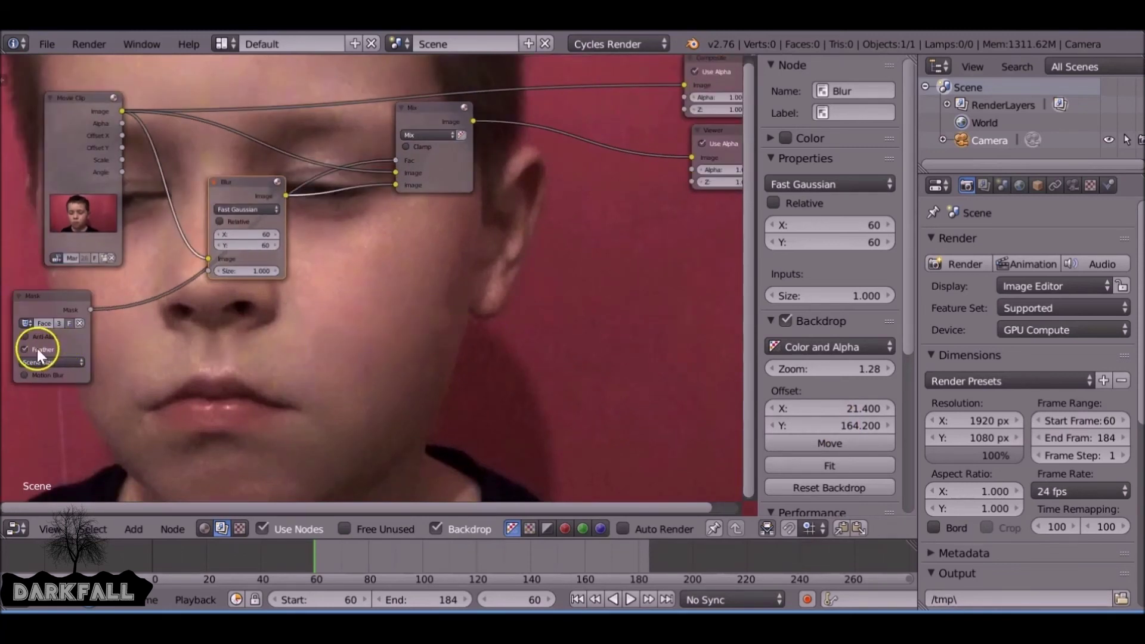
{"action": "left_click", "coordinate": [24, 336]}
{"action": "scroll", "coordinate": [25, 370], "scroll_direction": "down", "scroll_amount": 5}
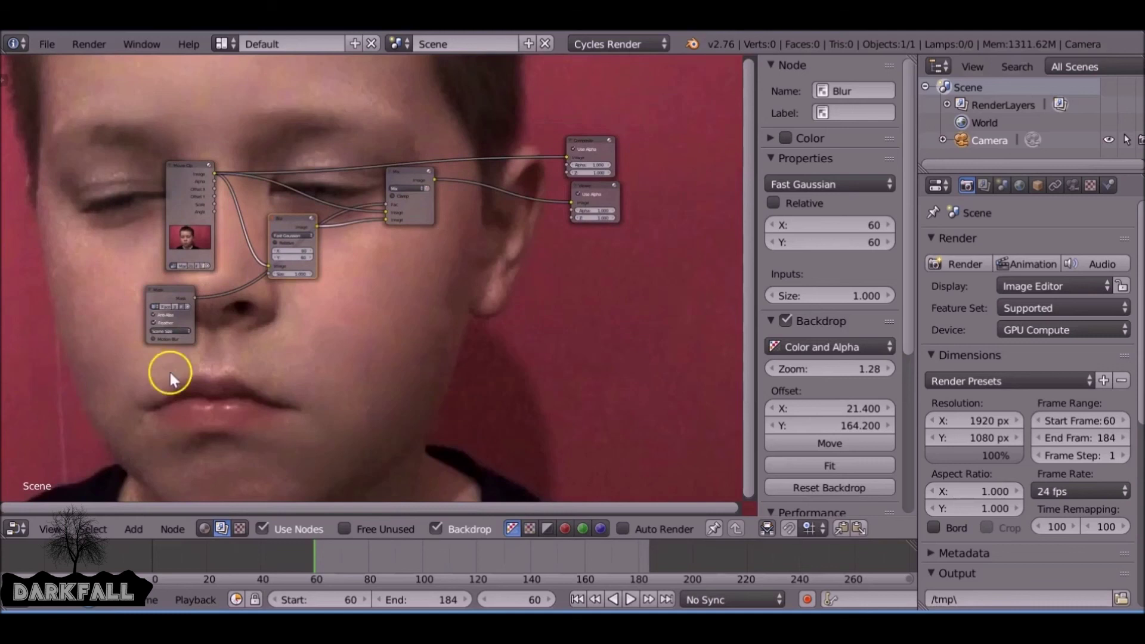